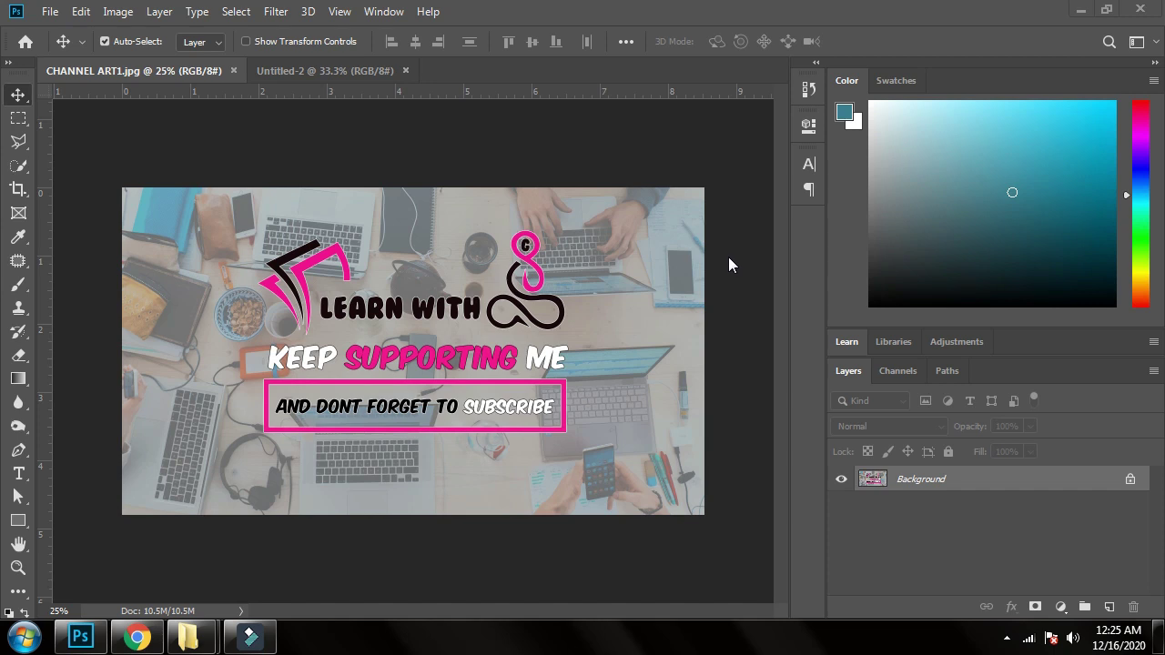
Close the Untitled-2 document and create a new 900 x 1500 px document at 300 ppi with a white background
click(405, 70)
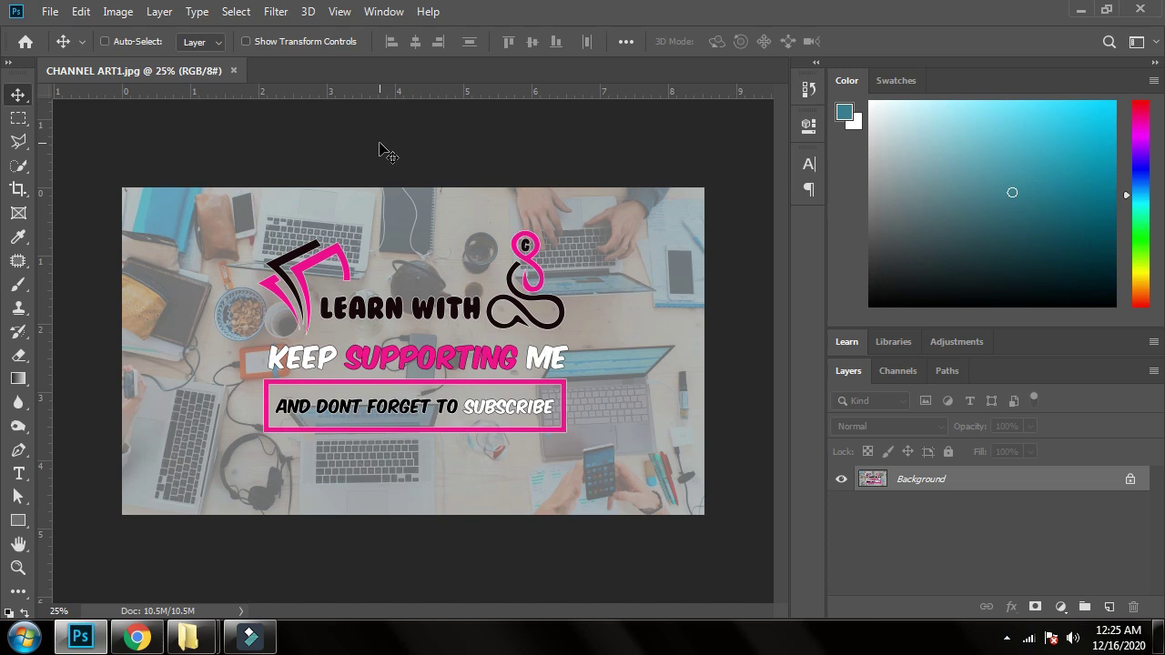
key(ctrl+n)
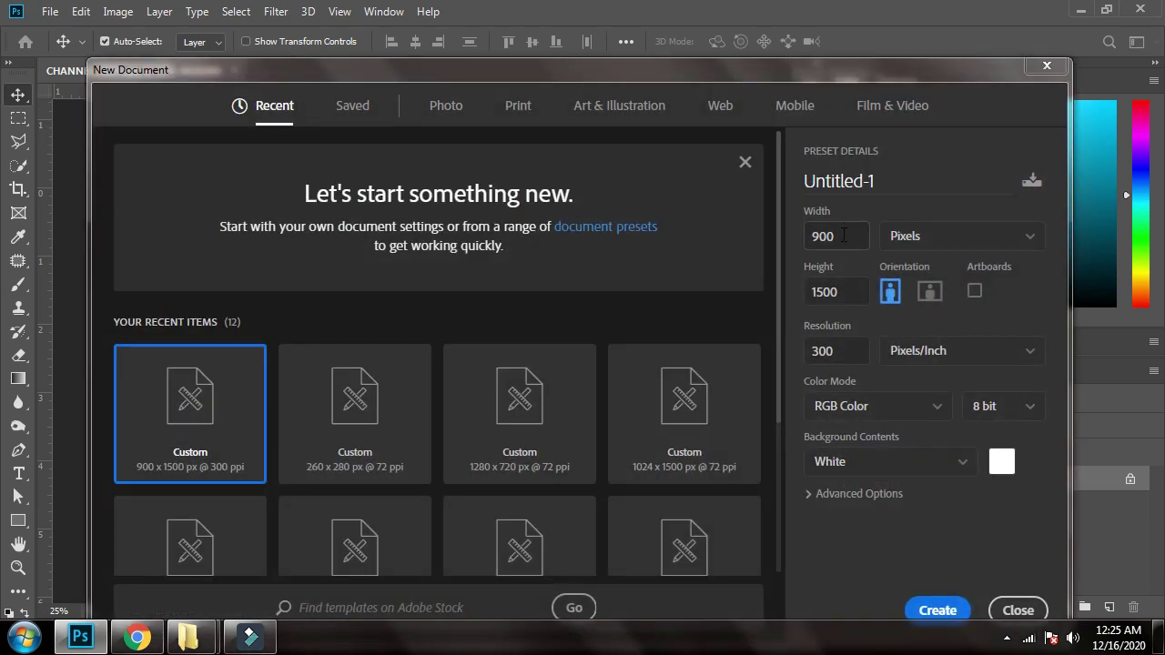
click(786, 67)
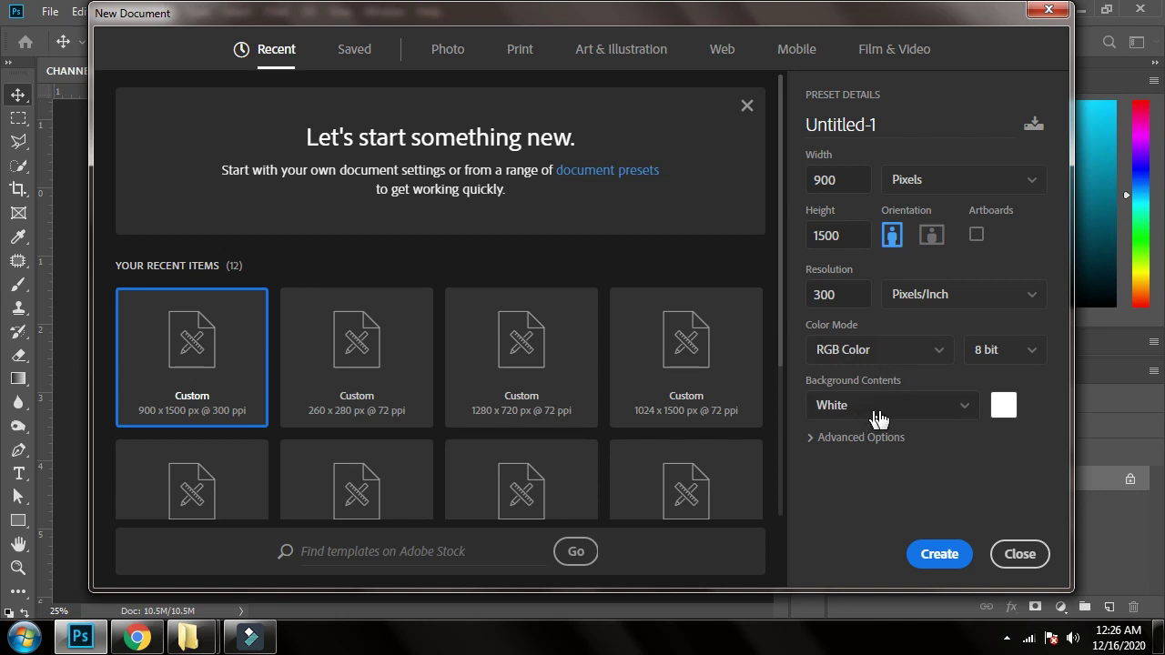
click(937, 557)
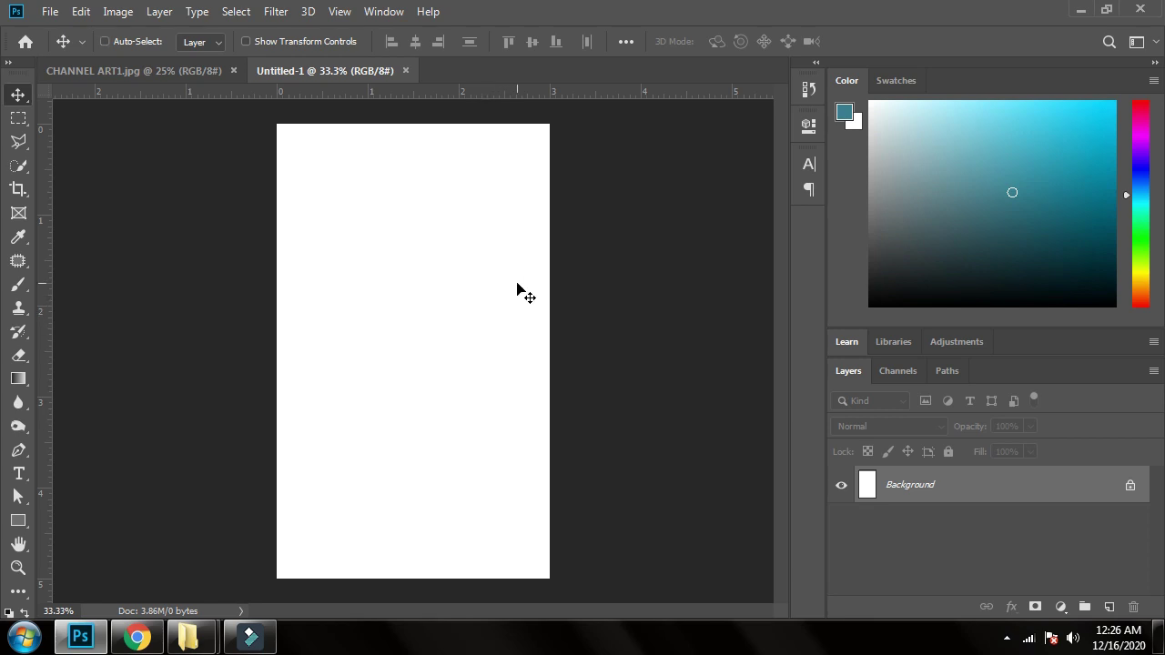
key(ctrl+plus)
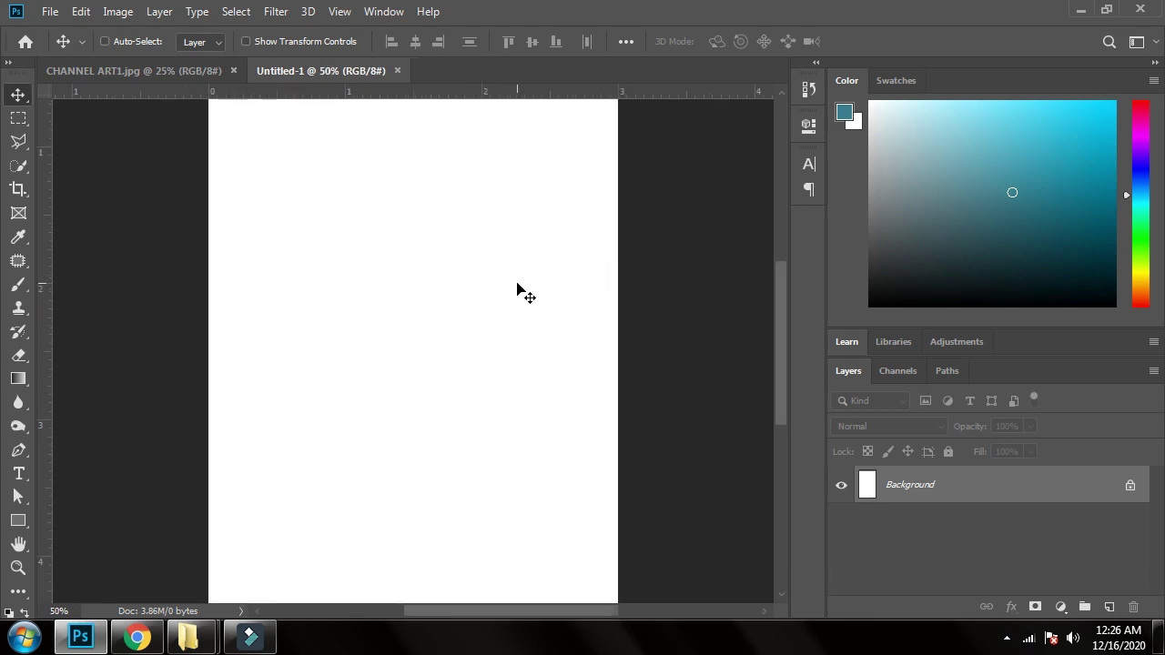
key(ctrl+0)
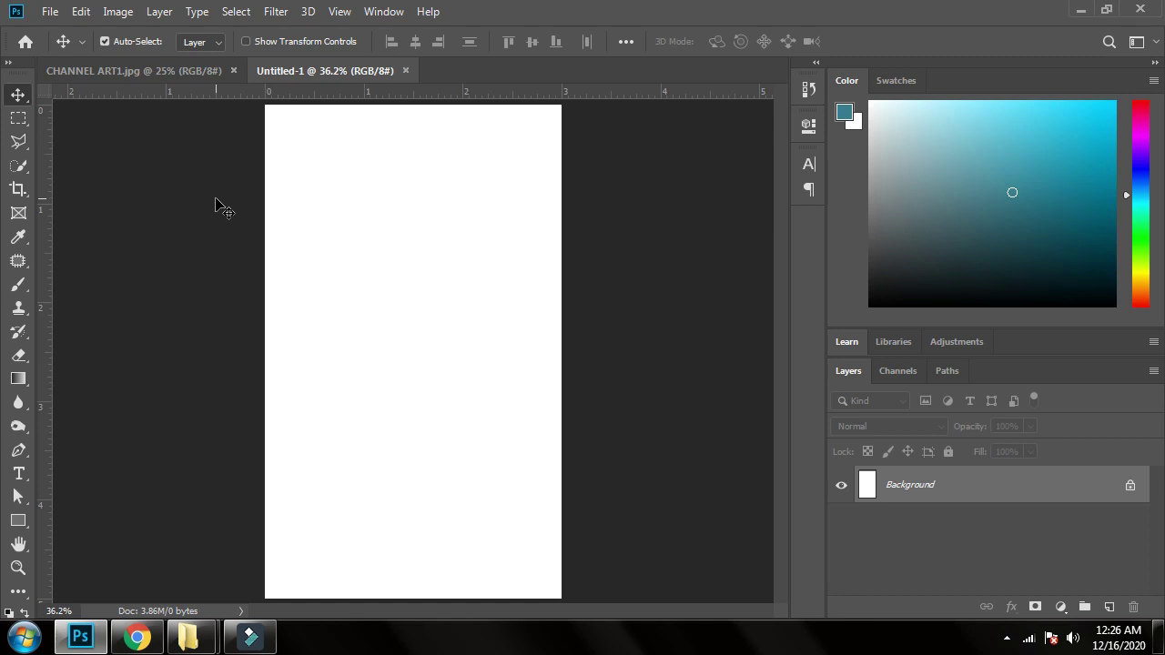
click(47, 13)
click(91, 50)
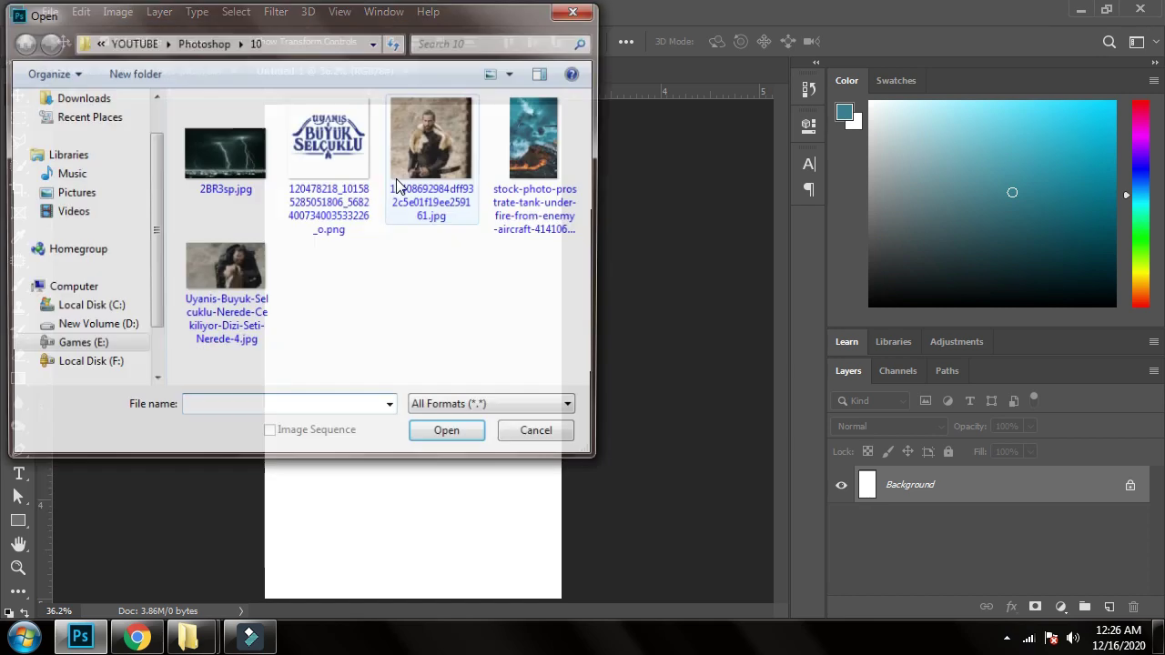
click(424, 156)
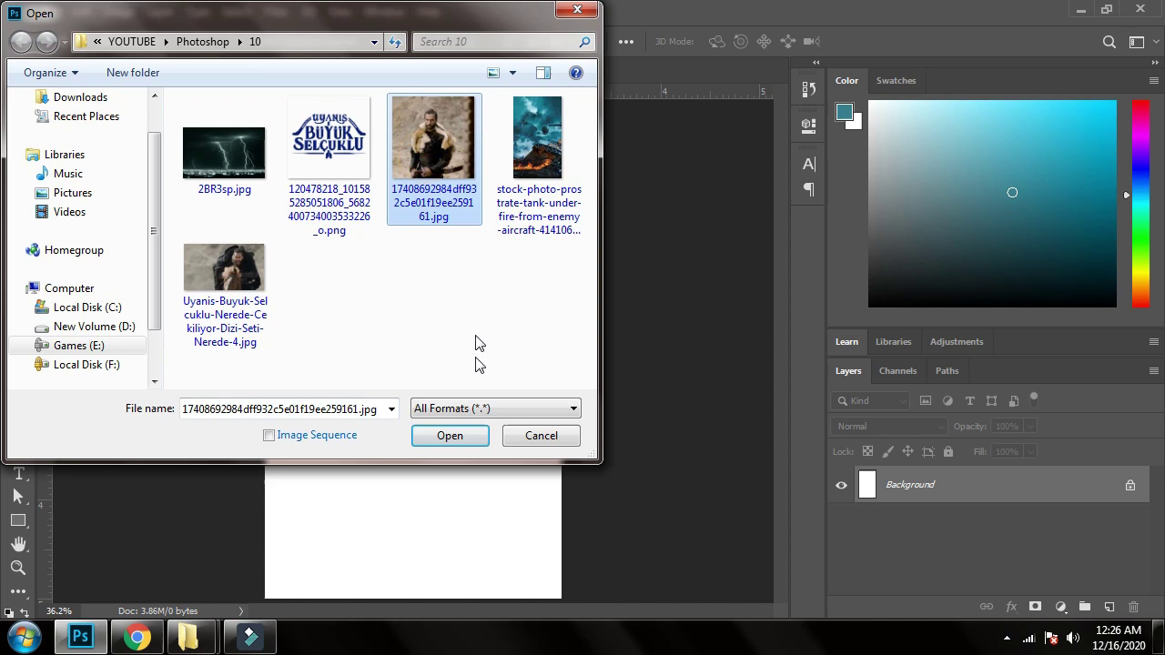
click(470, 438)
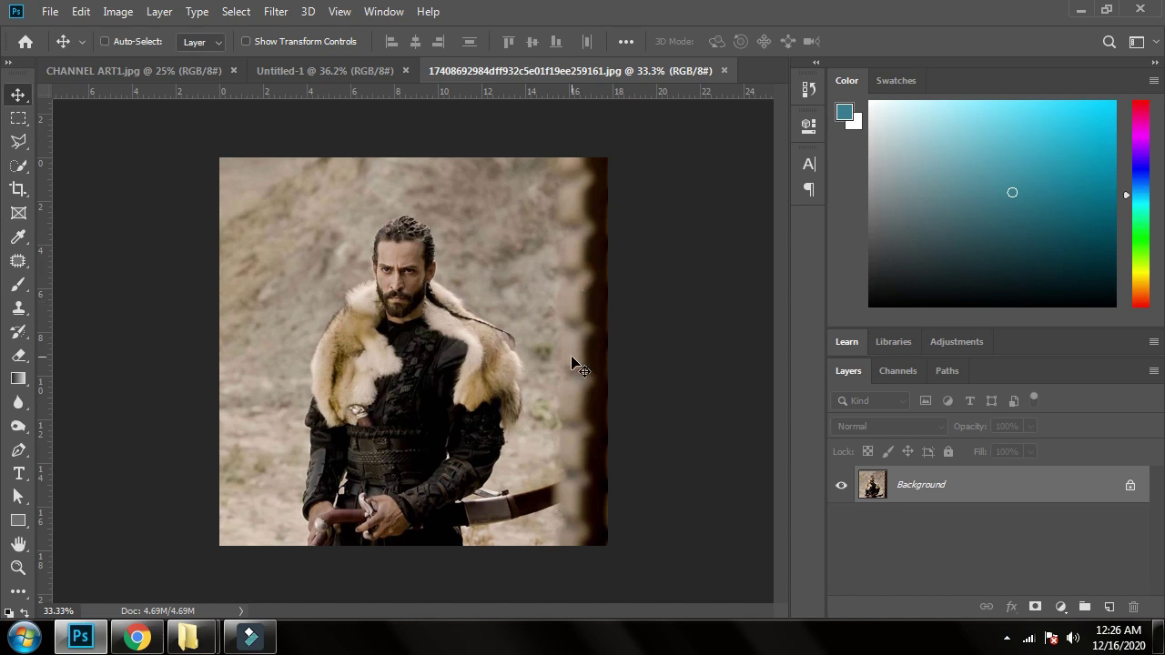
Unlock the photo's background layer and select the backdrop around the man with an enlarged Quick Selection brush
key(ctrl+plus)
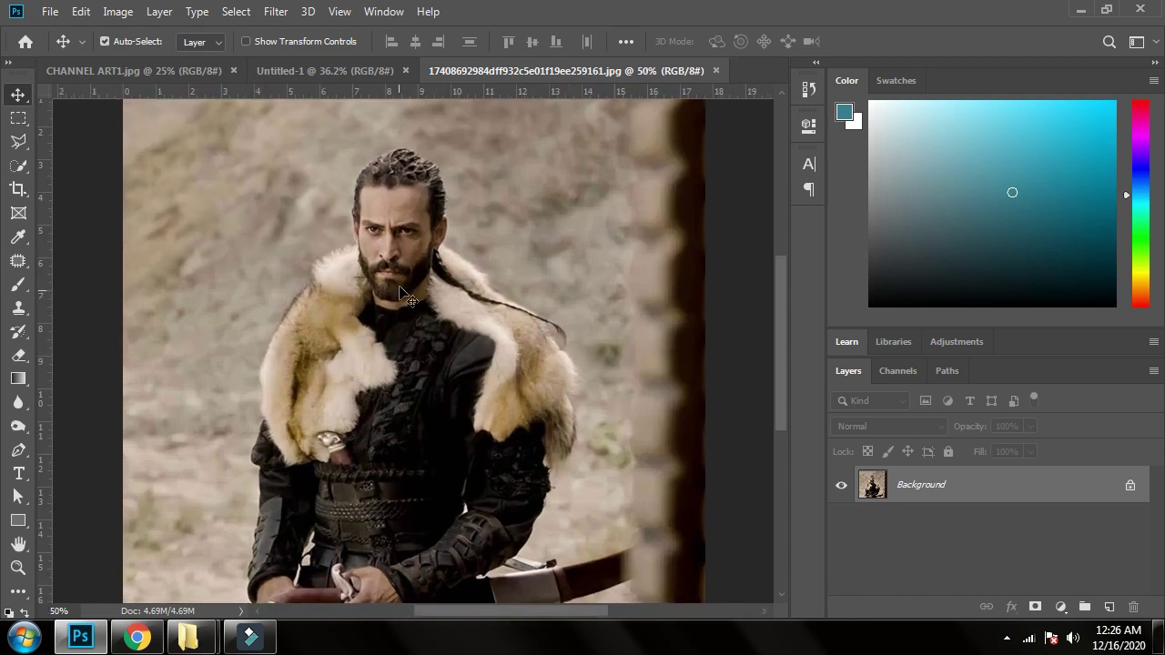
click(18, 166)
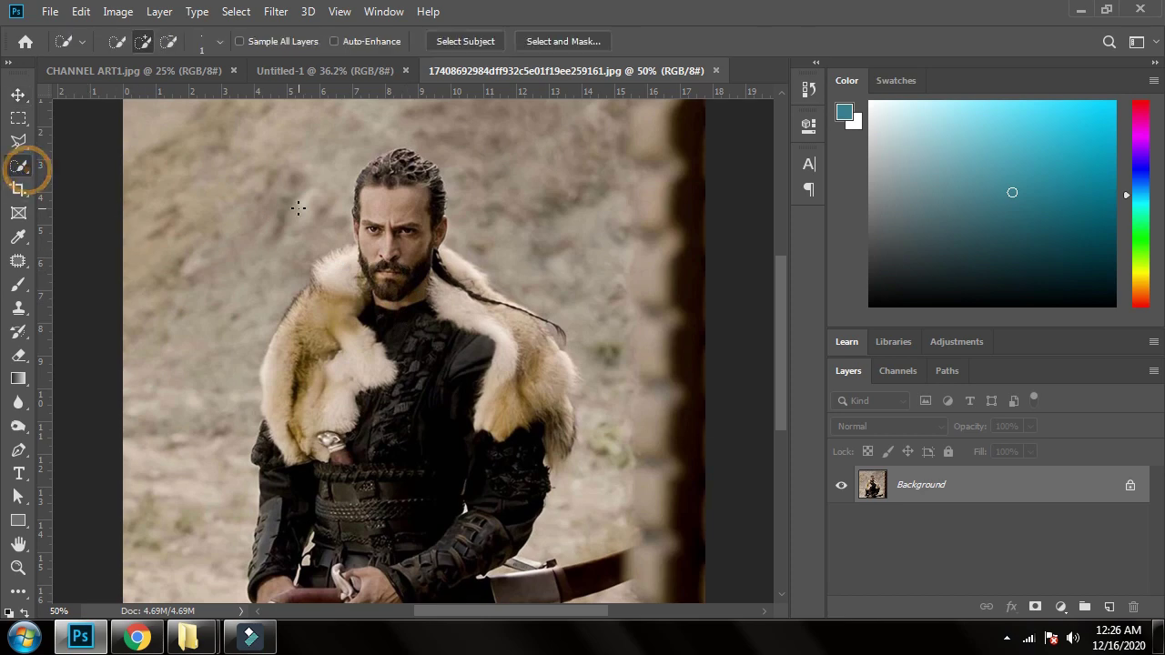
drag(234, 184, 189, 348)
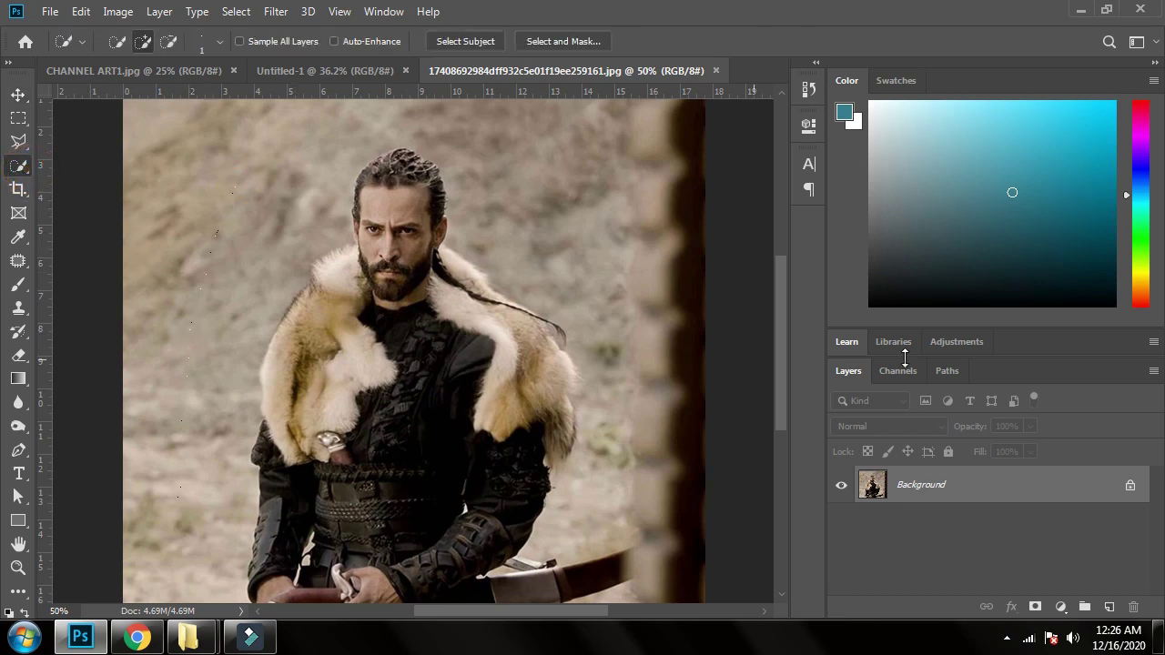
click(1129, 485)
key(bracketright)
key(bracketright)
key(bracketright)
key(bracketright)
key(bracketright)
key(bracketright)
key(bracketright)
key(bracketright)
key(bracketright)
key(bracketright)
key(bracketright)
key(bracketright)
key(bracketright)
key(bracketright)
key(bracketright)
drag(124, 251, 164, 418)
drag(209, 473, 202, 200)
mouse_move(593, 200)
mouse_down()
mouse_move(513, 542)
mouse_move(473, 218)
mouse_up()
Correct the selection edge around the sword's scabbard and its metal fitting with a 9 px Quick Selection brush
key(ctrl+plus)
key(ctrl+plus)
key(ctrl+plus)
key(ctrl+plus)
key(ctrl+plus)
key(bracketleft)
key(bracketleft)
key(bracketleft)
key(bracketleft)
key(bracketleft)
key(bracketleft)
key(bracketleft)
key(bracketleft)
key(bracketleft)
key(bracketleft)
key(bracketleft)
drag(671, 224, 385, 333)
drag(317, 404, 352, 394)
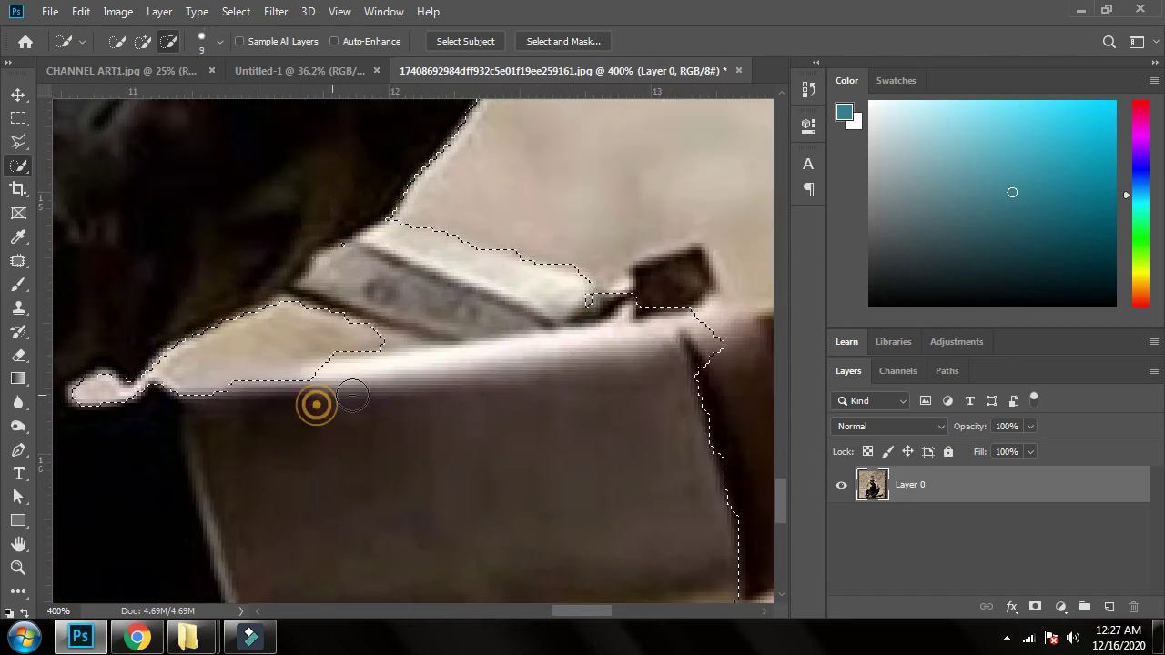
mouse_move(689, 354)
mouse_down()
mouse_move(701, 449)
mouse_move(369, 392)
mouse_up()
drag(431, 264, 395, 297)
drag(385, 216, 650, 169)
drag(347, 173, 632, 200)
Refine the selection around the man's hands and the outer edge of his forearm, reducing the brush to 4 px
key(ctrl+minus)
key(ctrl+minus)
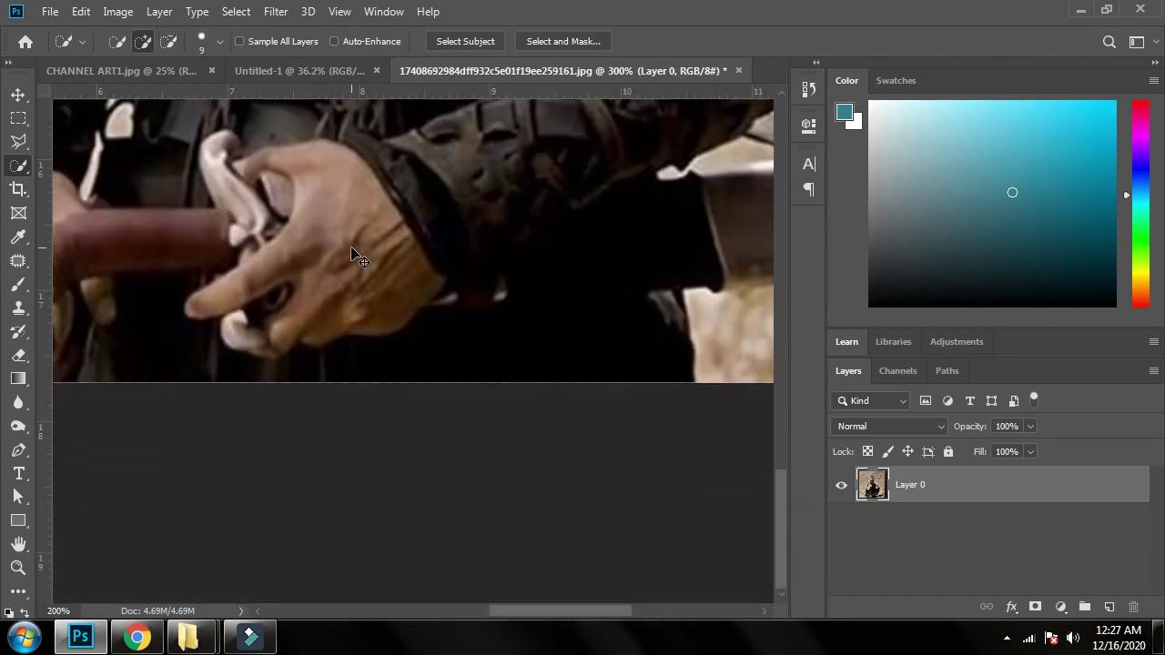
key(ctrl+plus)
key(ctrl+plus)
drag(408, 266, 408, 502)
drag(373, 146, 364, 488)
key(bracketleft)
key(bracketleft)
key(bracketleft)
key(bracketleft)
key(bracketleft)
drag(343, 544, 356, 489)
drag(469, 166, 533, 281)
drag(465, 439, 533, 284)
drag(361, 276, 484, 517)
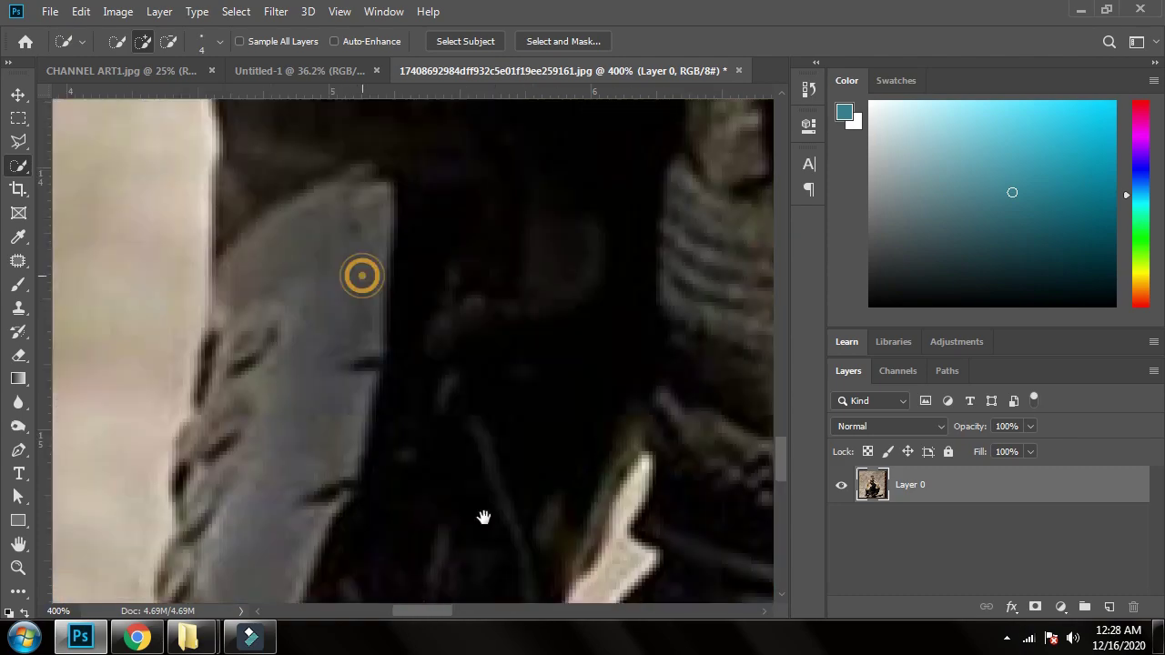
mouse_move(530, 333)
mouse_down()
mouse_move(307, 364)
mouse_move(385, 209)
mouse_up()
drag(353, 308, 341, 430)
mouse_move(275, 453)
mouse_down()
mouse_move(209, 539)
mouse_move(477, 317)
mouse_up()
mouse_move(431, 273)
mouse_down()
mouse_move(327, 480)
mouse_move(437, 387)
mouse_up()
Remove the fur collar below the man's ear from the backdrop selection
key(ctrl+0)
key(ctrl+plus)
key(ctrl+plus)
key(ctrl+plus)
key(ctrl+plus)
key(ctrl+plus)
mouse_move(549, 268)
mouse_down()
mouse_move(221, 400)
mouse_move(382, 546)
mouse_up()
drag(400, 354, 287, 331)
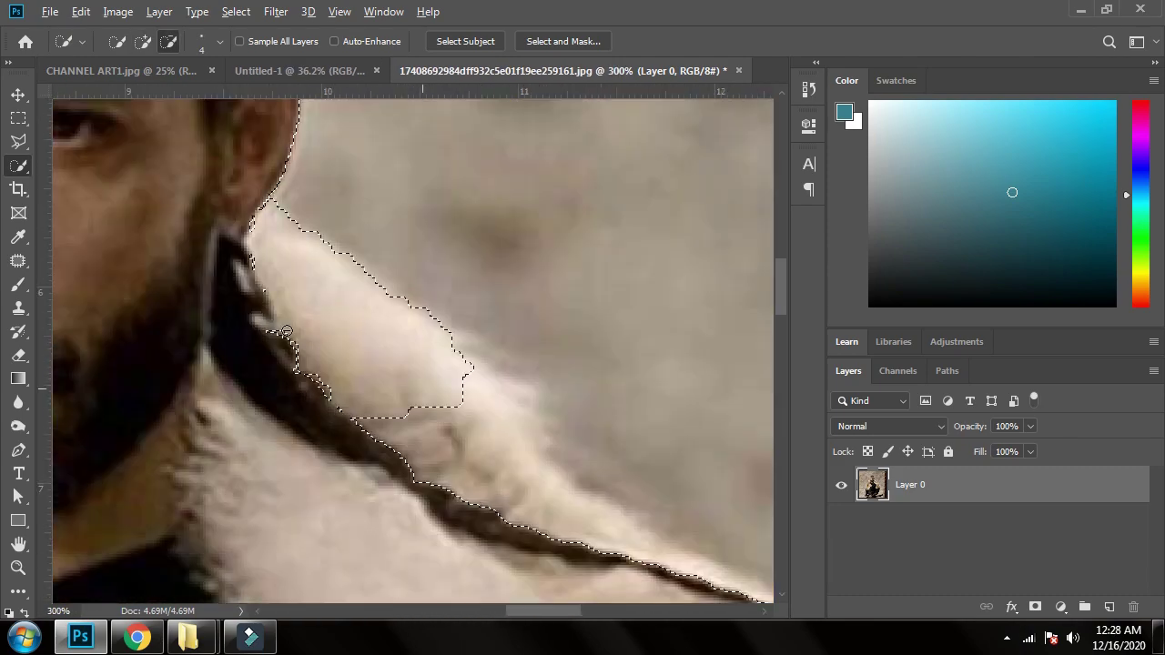
mouse_move(391, 437)
mouse_down()
mouse_move(692, 556)
mouse_move(185, 171)
mouse_up()
Refine the backdrop selection around the braid's loose end on the fur shoulder and along the sleeve below it
click(443, 362)
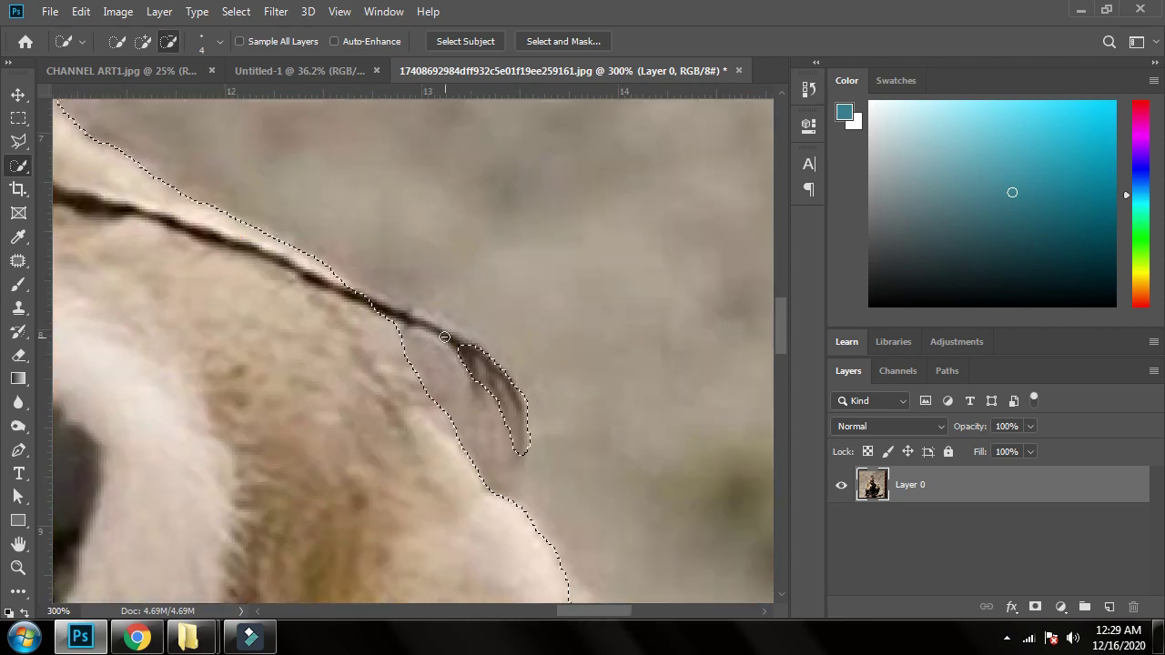
drag(444, 336, 385, 313)
mouse_move(583, 582)
mouse_down()
mouse_move(486, 314)
mouse_move(401, 359)
mouse_move(432, 473)
mouse_up()
mouse_move(305, 582)
mouse_down()
mouse_move(362, 206)
mouse_move(372, 234)
mouse_up()
drag(164, 592, 455, 109)
alt+click(422, 346)
key(ctrl+0)
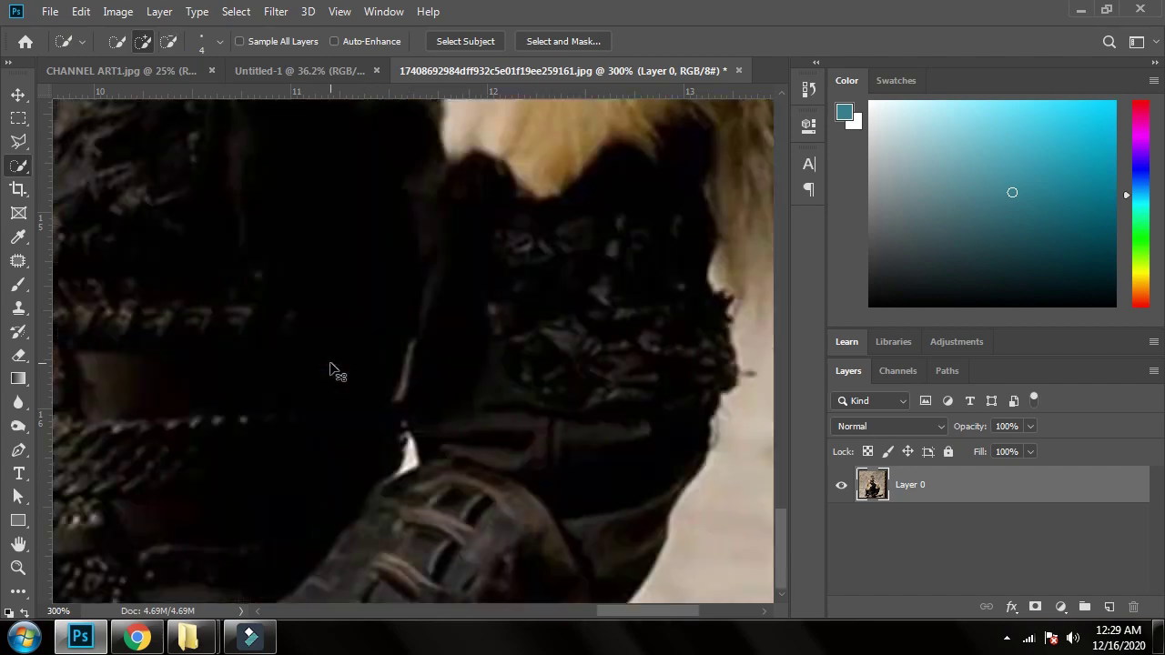
key(Delete)
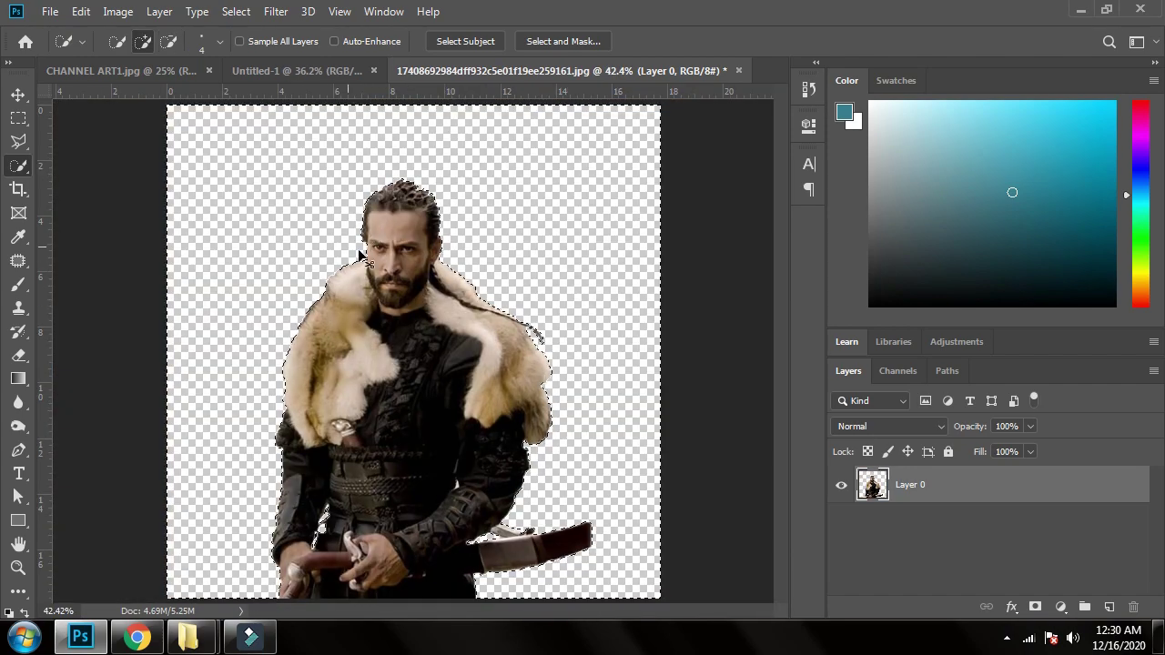
key(ctrl+z)
scroll(358, 248, up, 6)
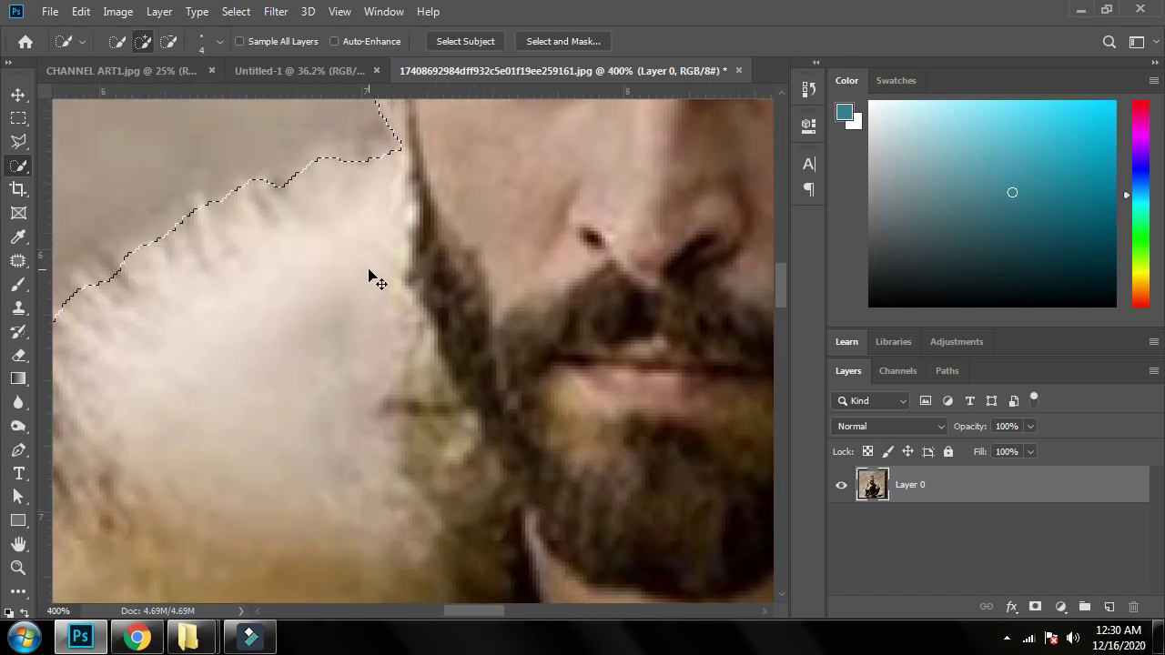
key(ctrl+0)
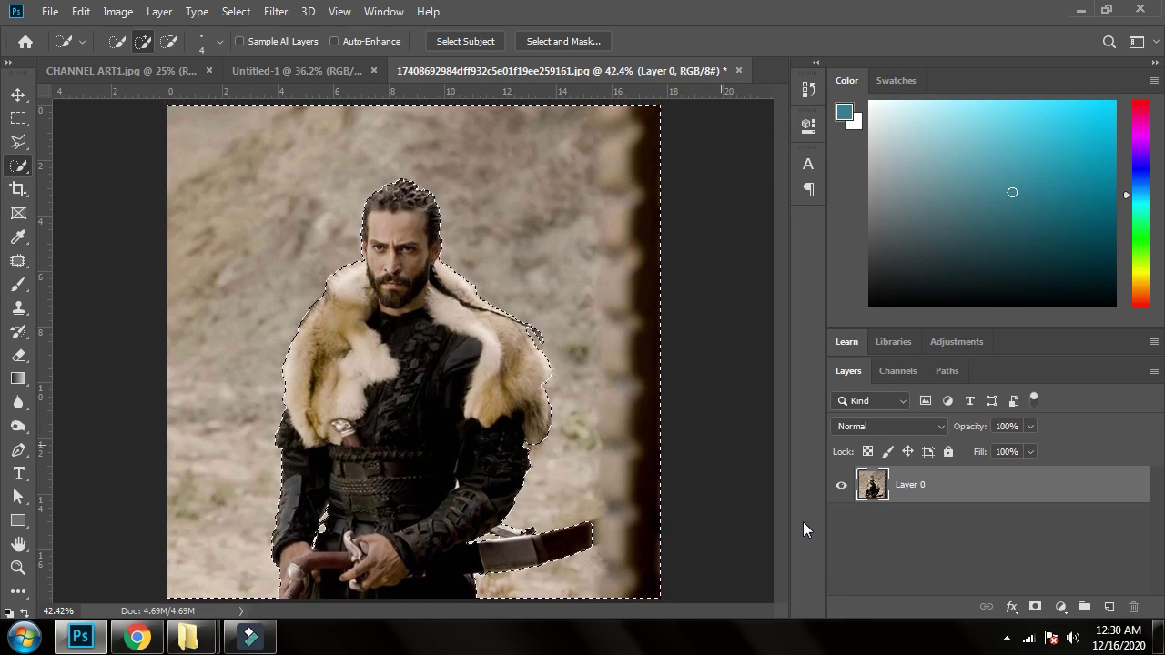
click(1035, 606)
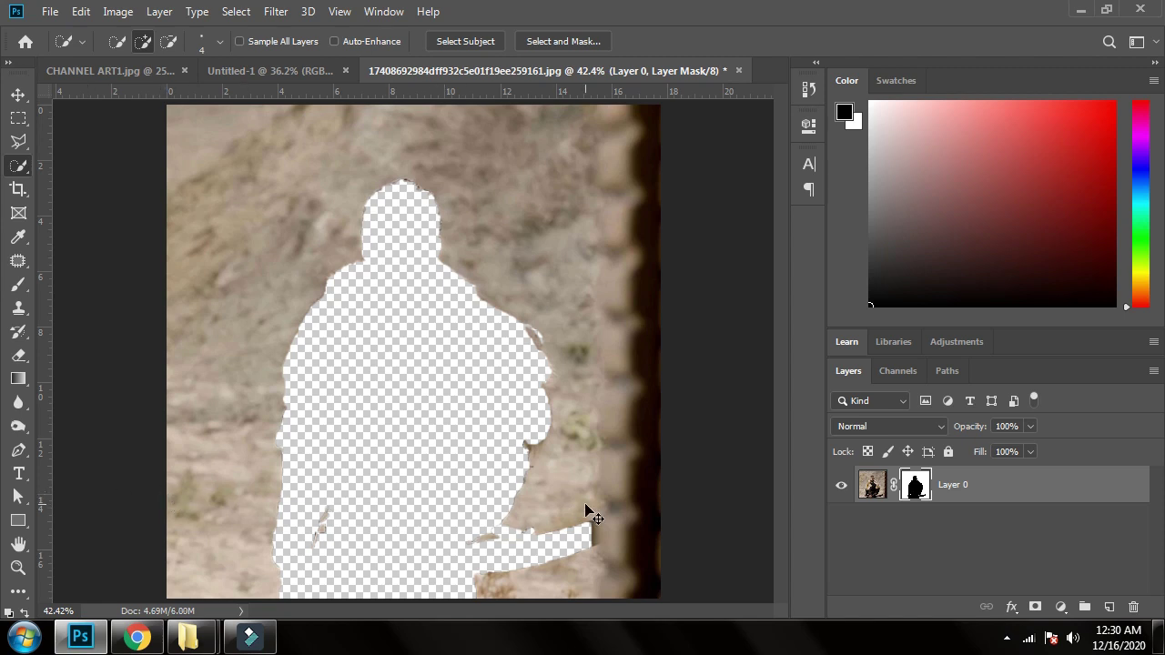
key(ctrl+z)
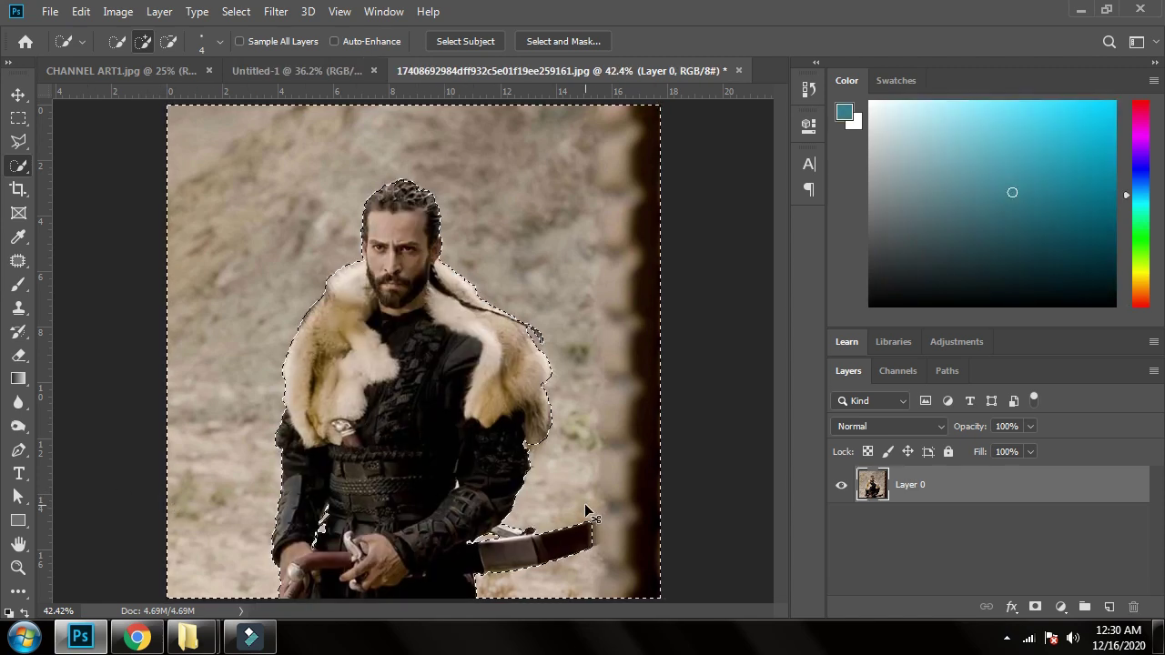
Mask the layer with the inverted selection and move the cut-out man into the Untitled-1 document
key(shift+ctrl+i)
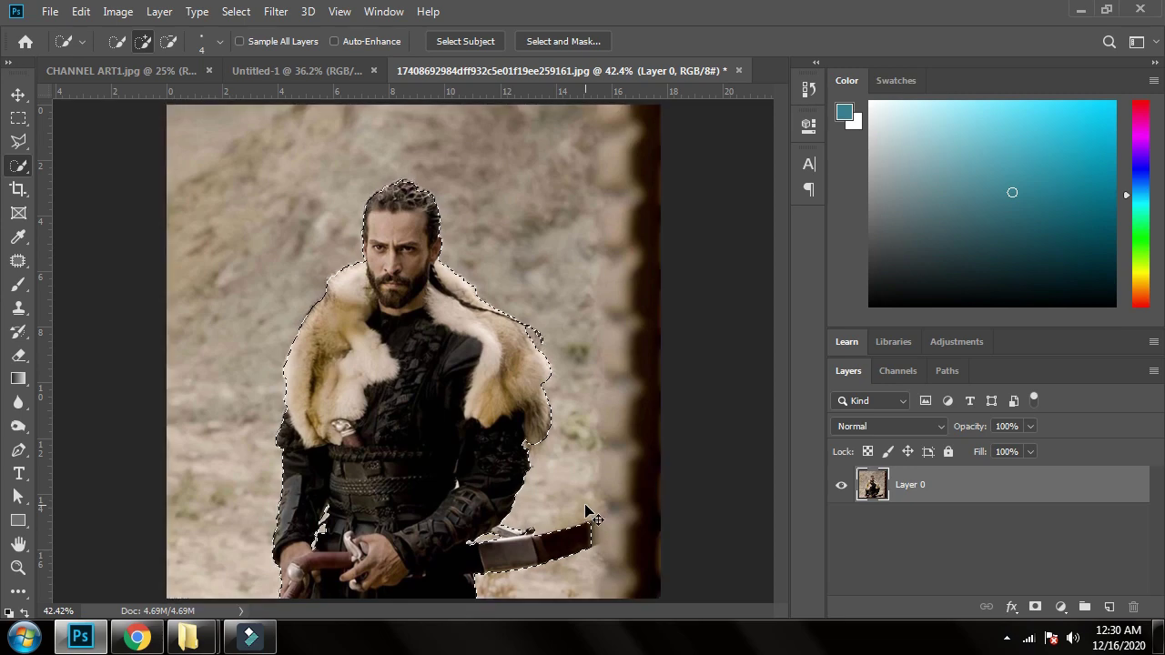
click(1033, 608)
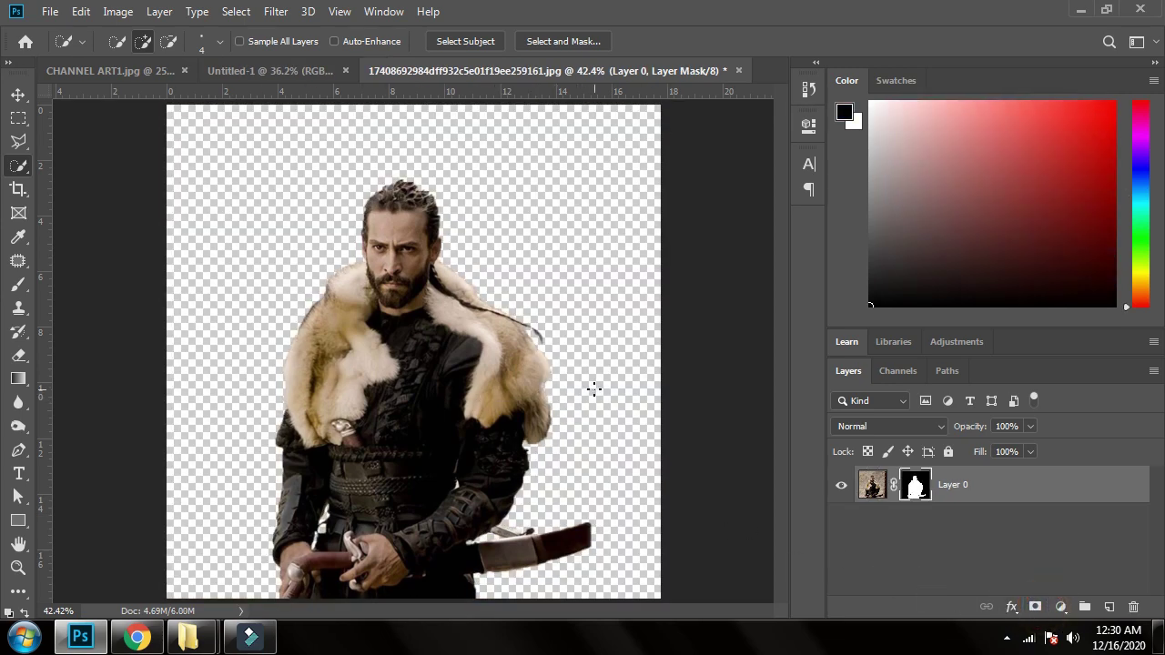
key(v)
click(872, 485)
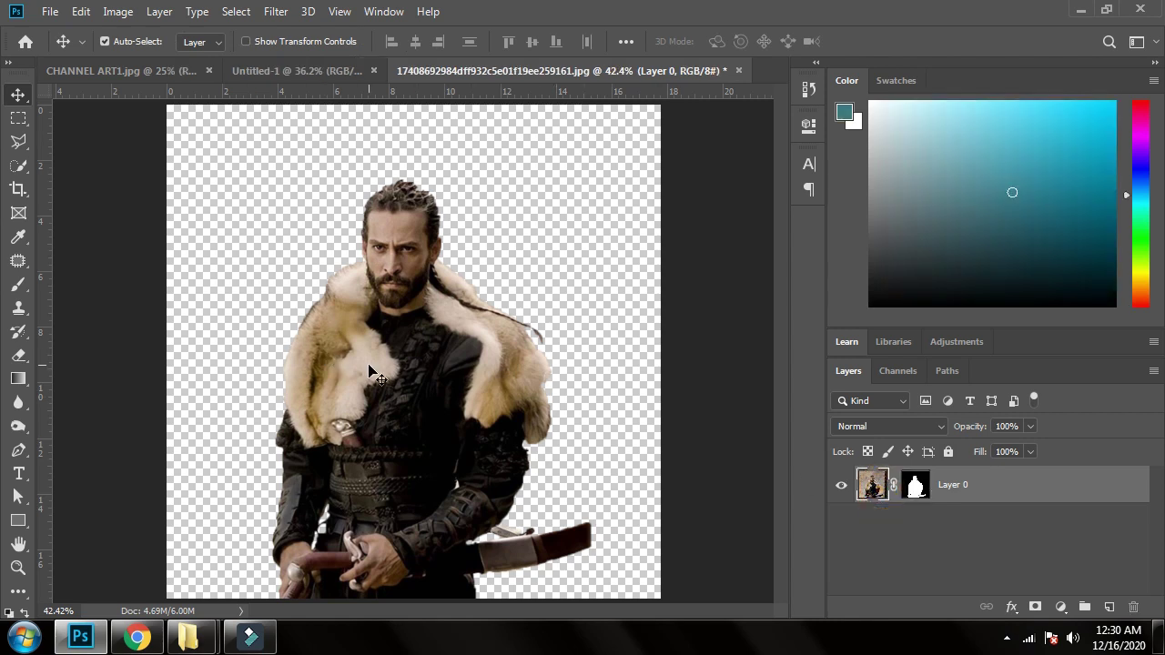
drag(369, 371, 421, 372)
drag(396, 302, 466, 458)
Scale the cut-out man to about 117.6% and place him at about X 499, Y 747 px
key(ctrl+t)
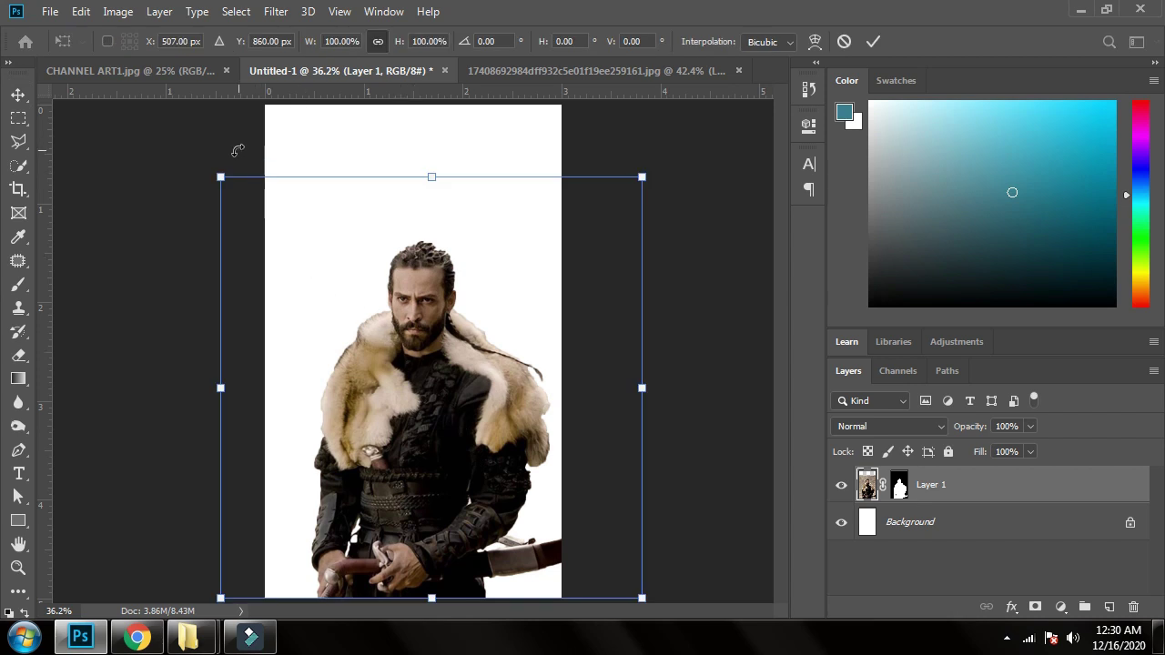
drag(218, 175, 115, 105)
drag(363, 349, 400, 349)
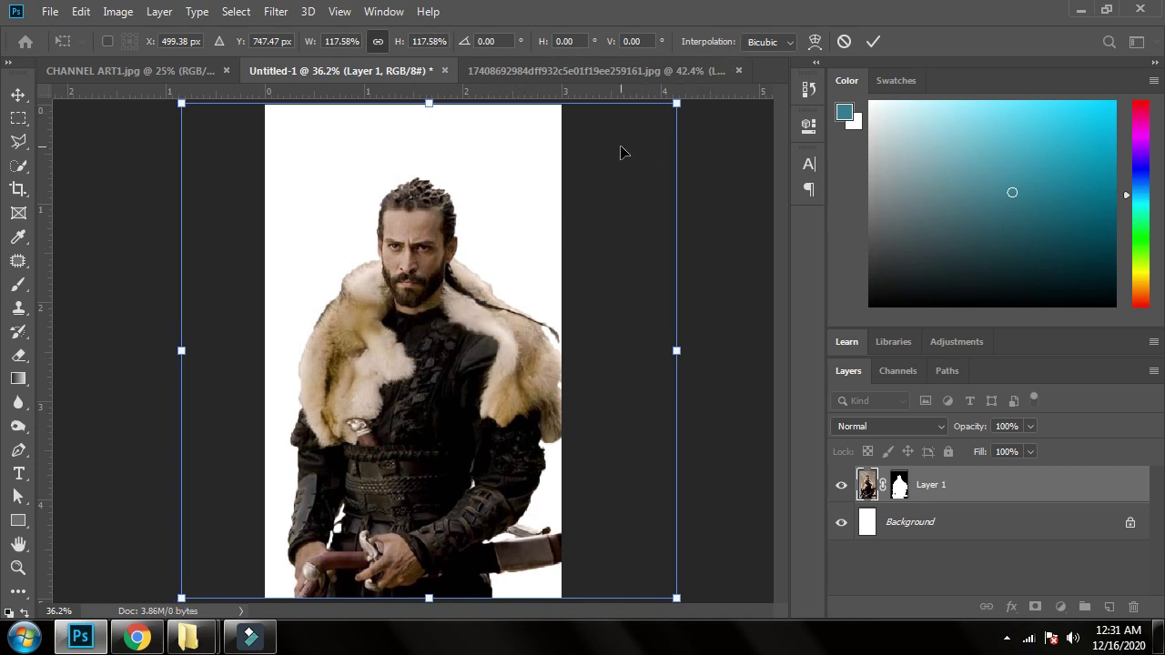
click(870, 43)
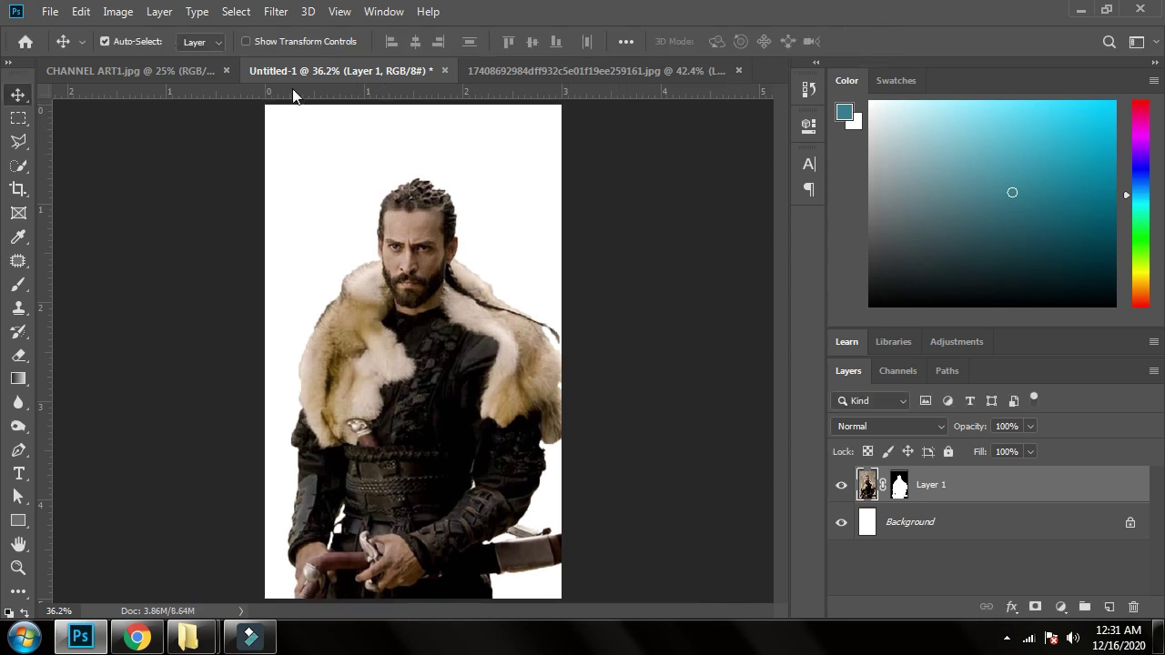
Open the horse rider image Uyanis-Buyuk-Selcuklu-Nerede-Cekiliyor-Dizi-Seti-Nerede-4.jpg
click(50, 11)
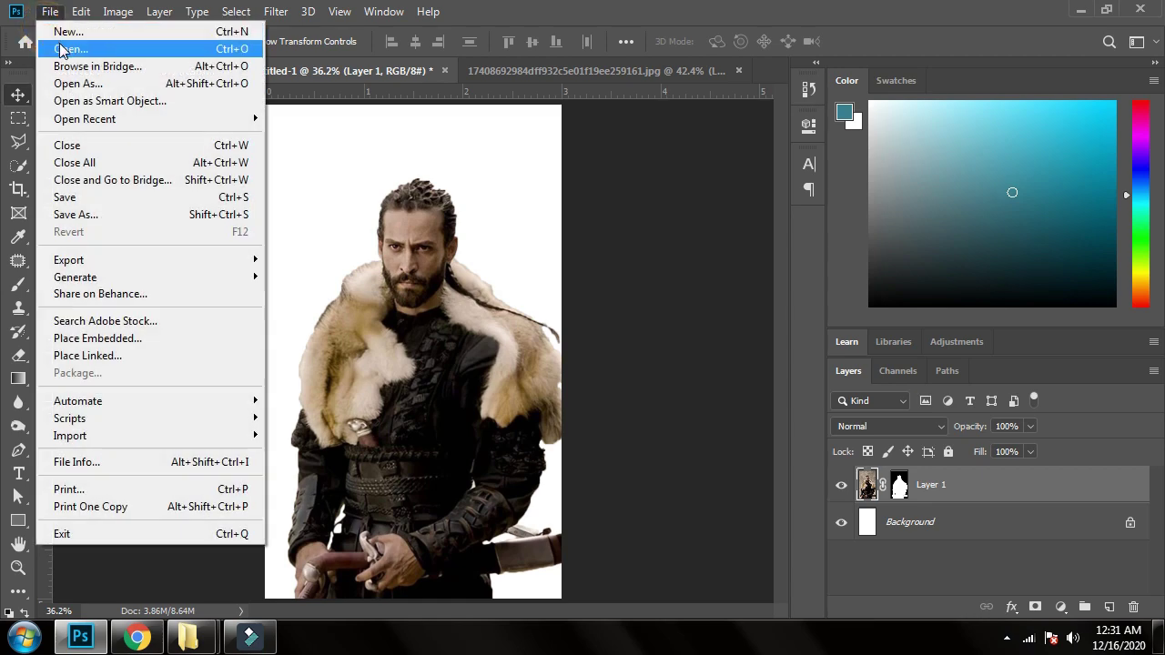
click(61, 48)
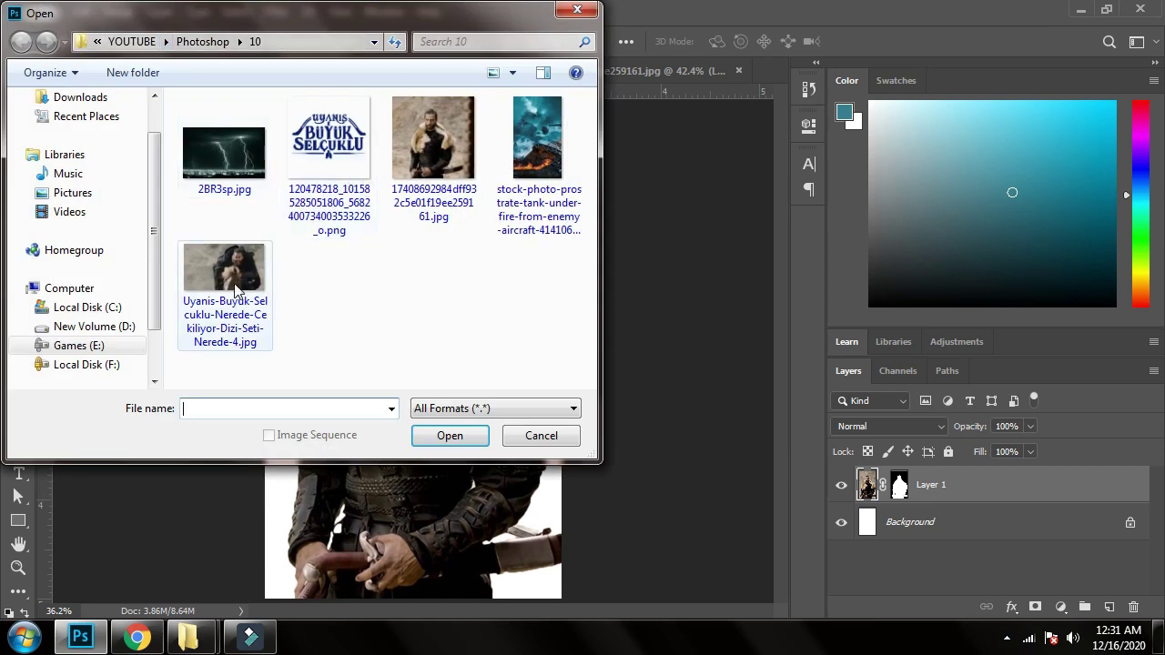
click(235, 289)
double_click(235, 289)
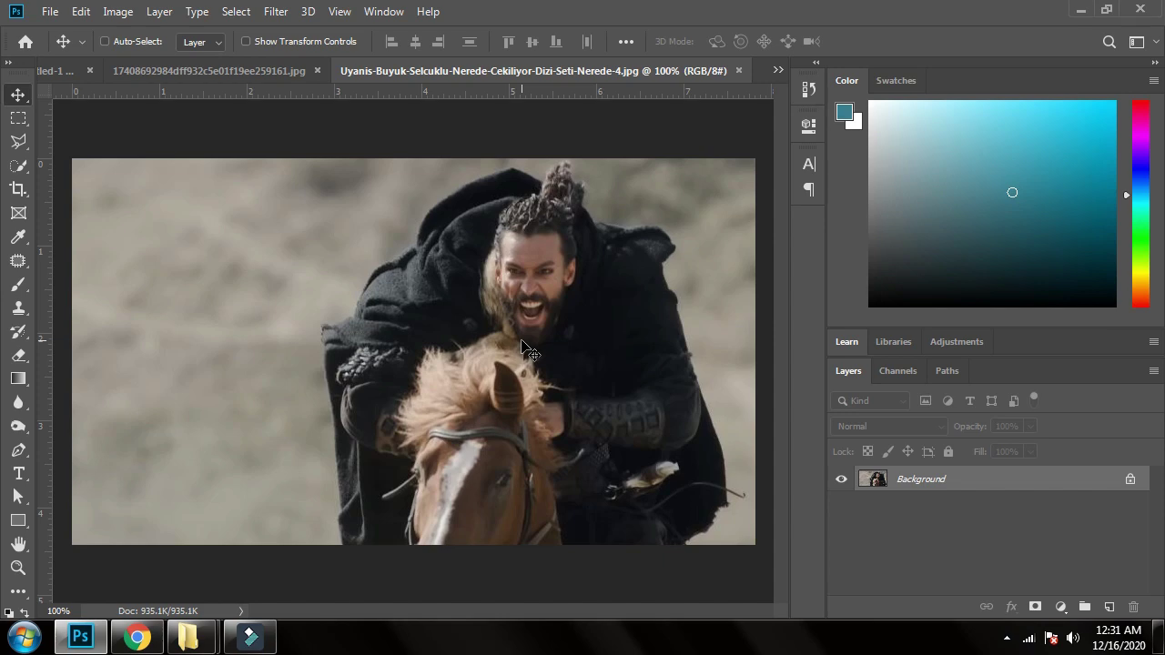
Select the backdrop around the horse rider with the Quick Selection tool
key(ctrl+plus)
drag(574, 318, 457, 292)
key(ctrl+minus)
click(11, 167)
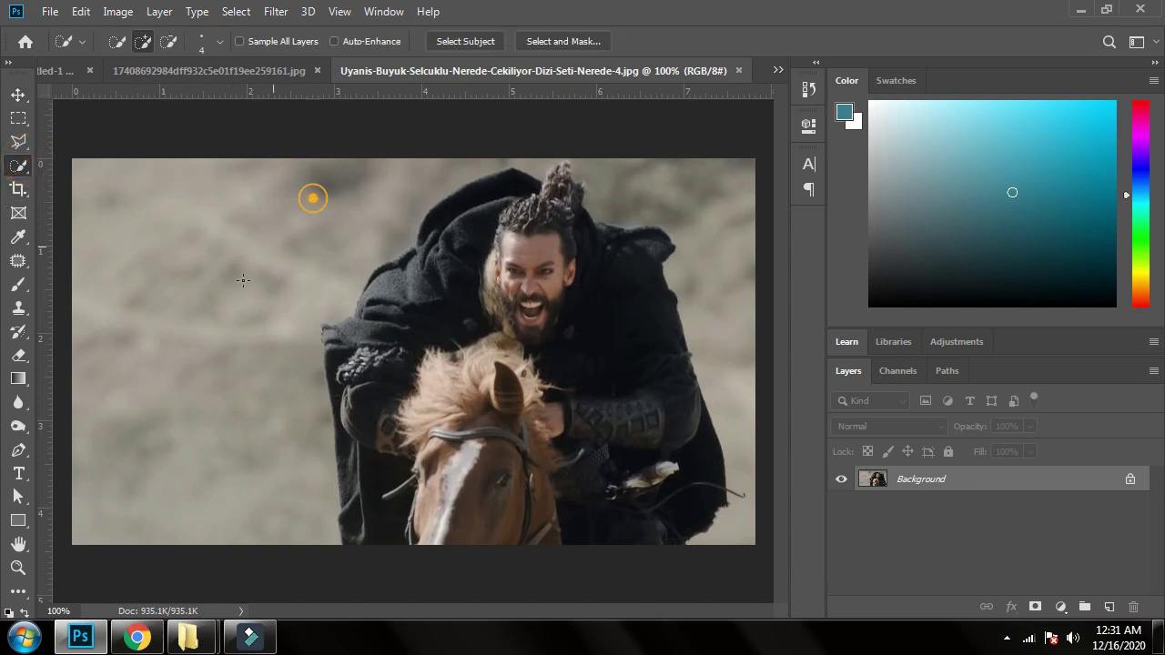
scroll(571, 387, up, 3)
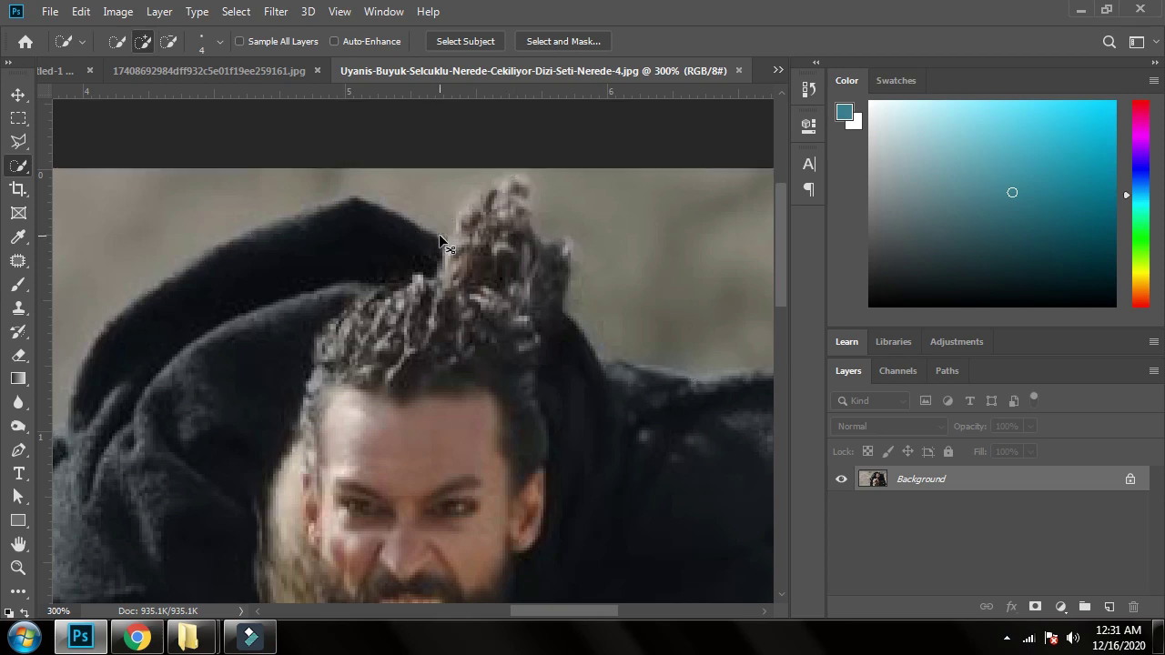
key(ctrl+0)
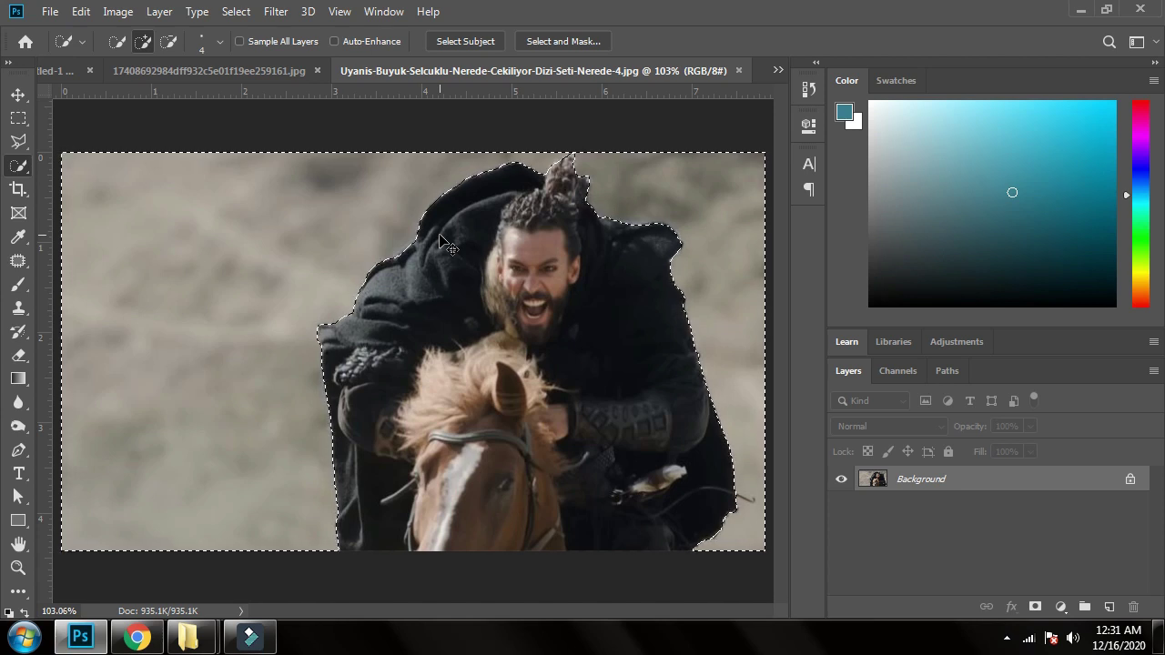
Invert the selection to isolate the horse rider and move his cut-out into the Untitled-1 document
key(ctrl+d)
key(ctrl+z)
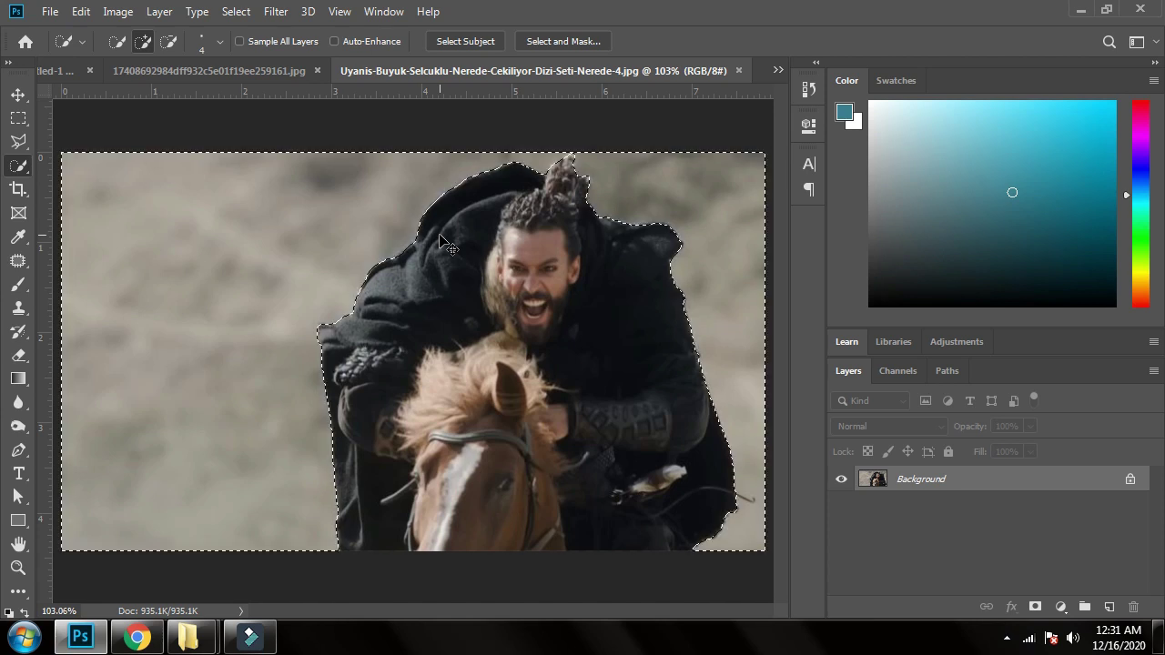
key(ctrl+shift+i)
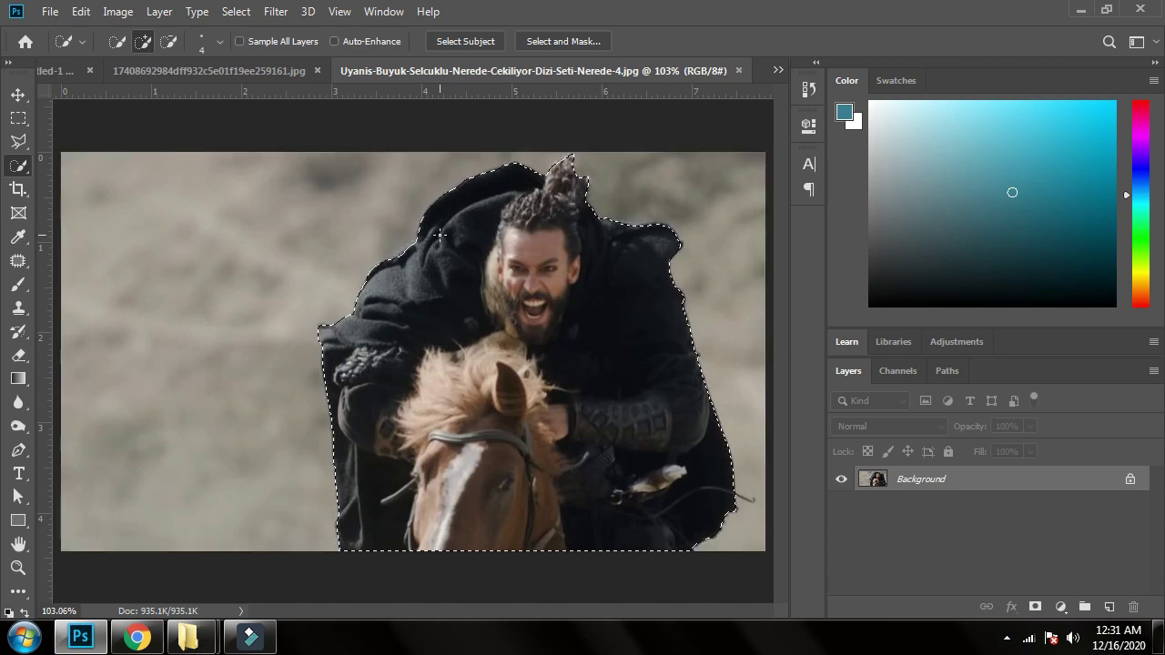
key(v)
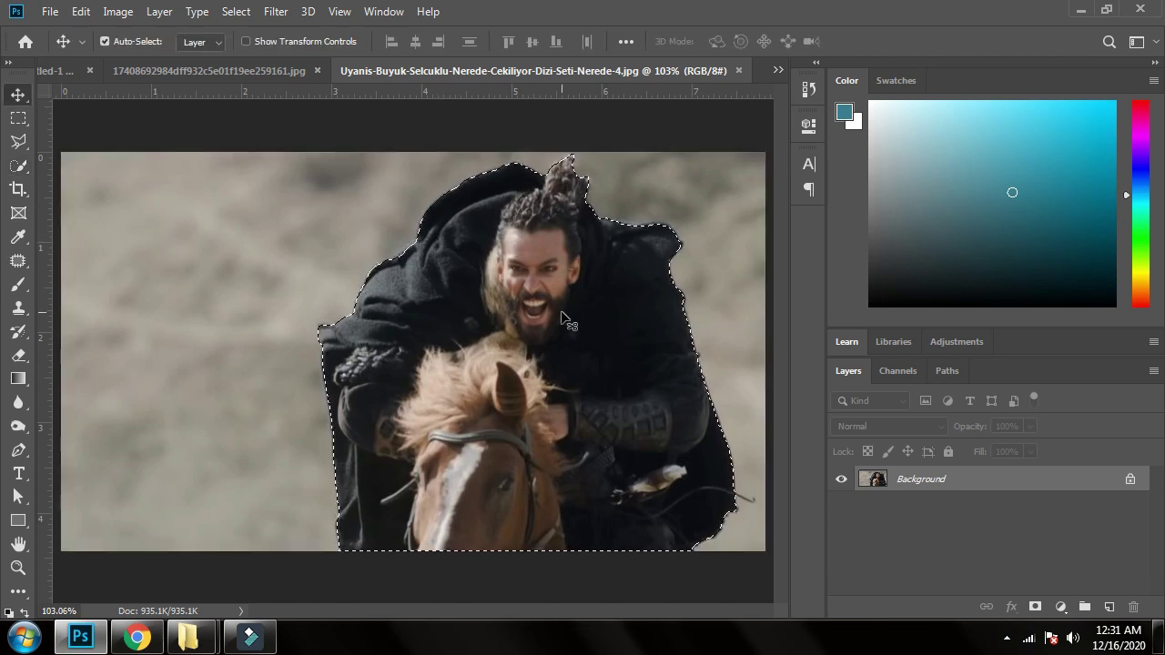
drag(561, 313, 587, 367)
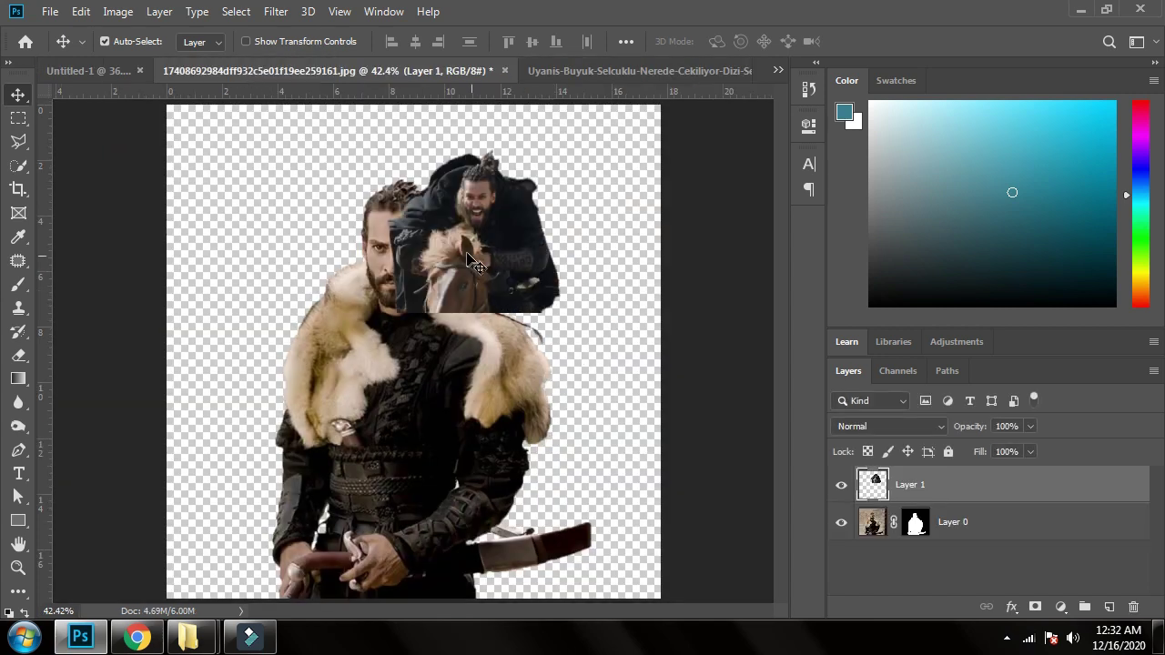
drag(392, 200, 746, 371)
Enlarge the horse rider to fill the upper right part of the poster and hide his layer
drag(449, 208, 513, 200)
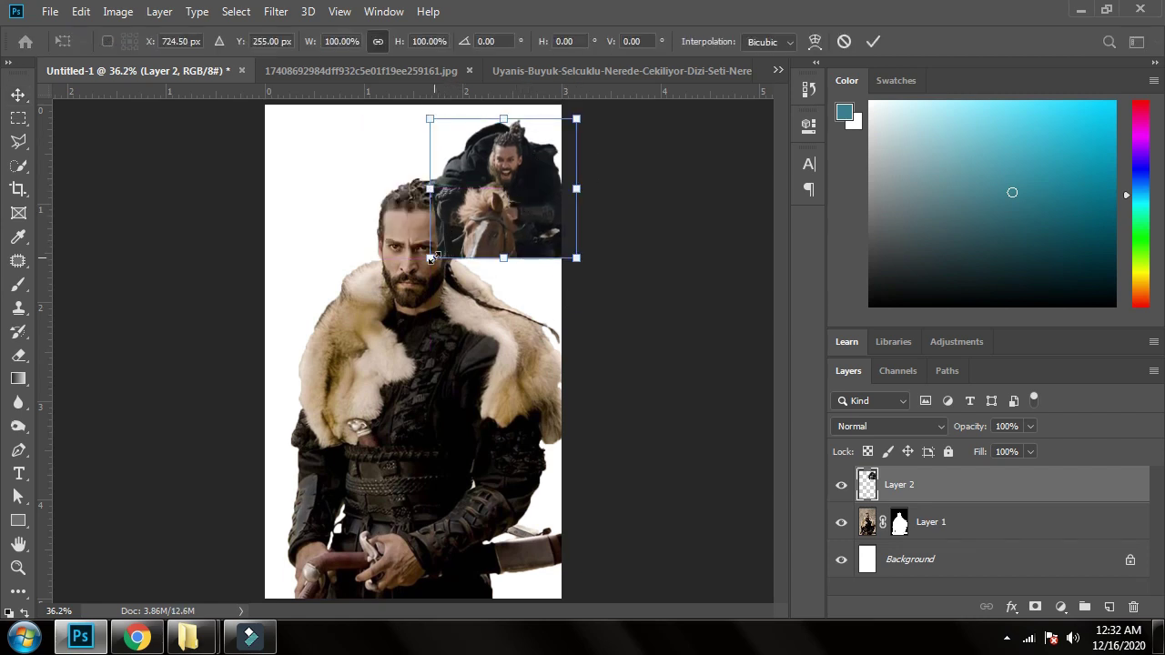
drag(430, 259, 314, 369)
drag(459, 304, 502, 269)
click(873, 42)
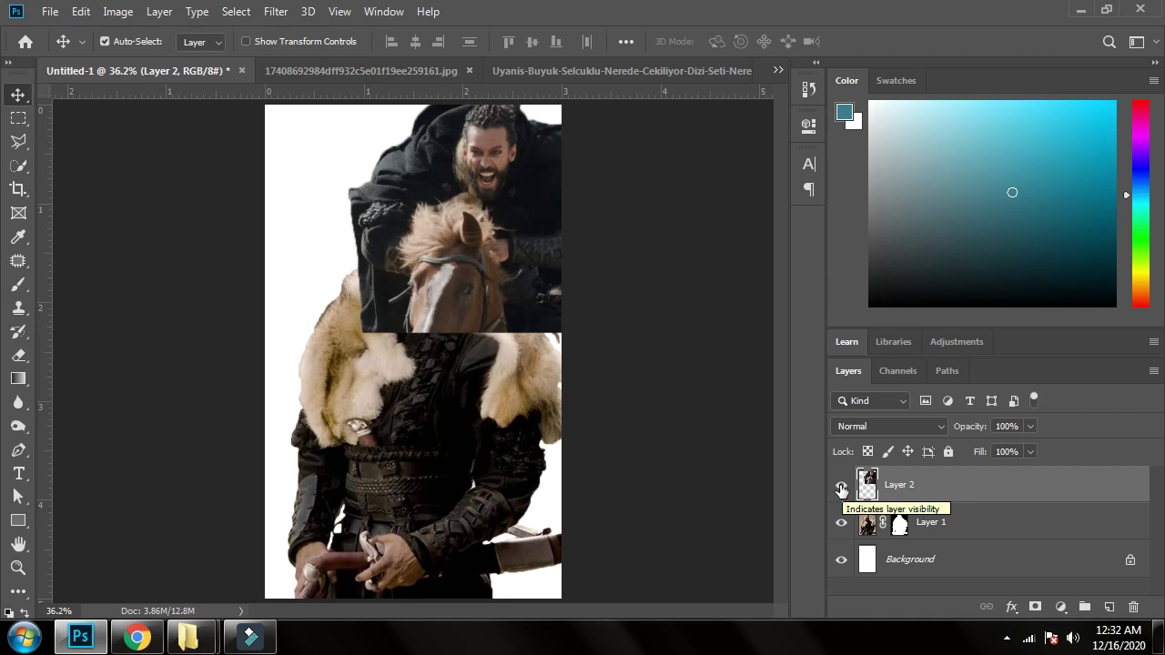
click(841, 489)
click(953, 526)
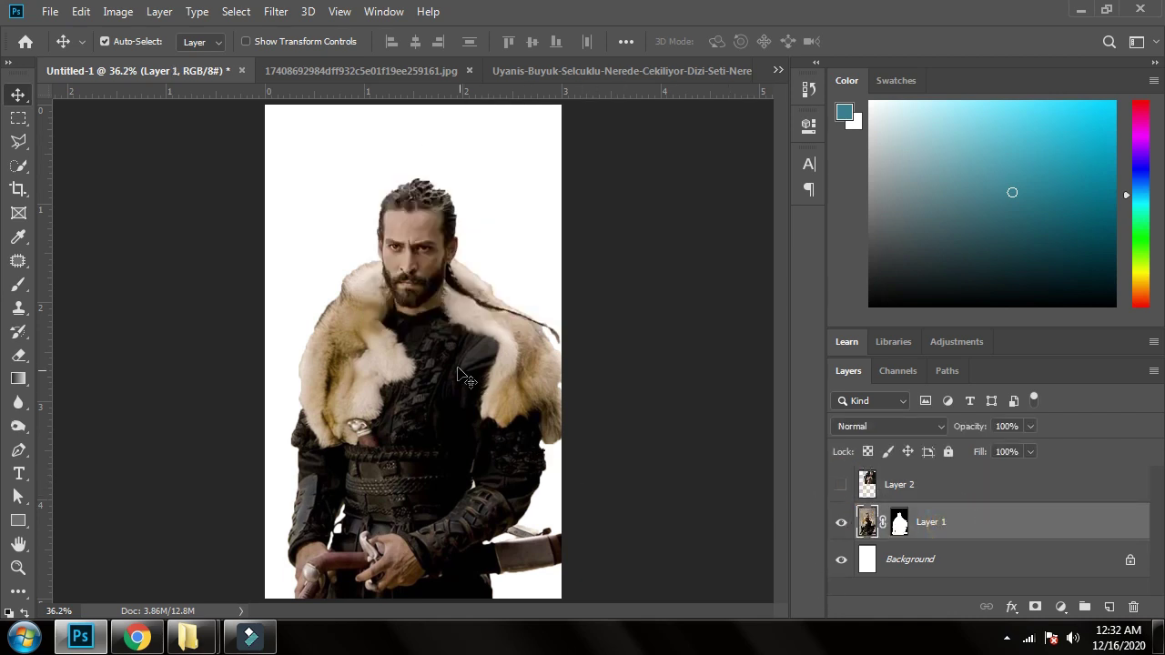
Open stock-photo-prostrate-tank-under-fire-from-enemy-aircraft-414106846.jpg and copy the entire image
click(48, 12)
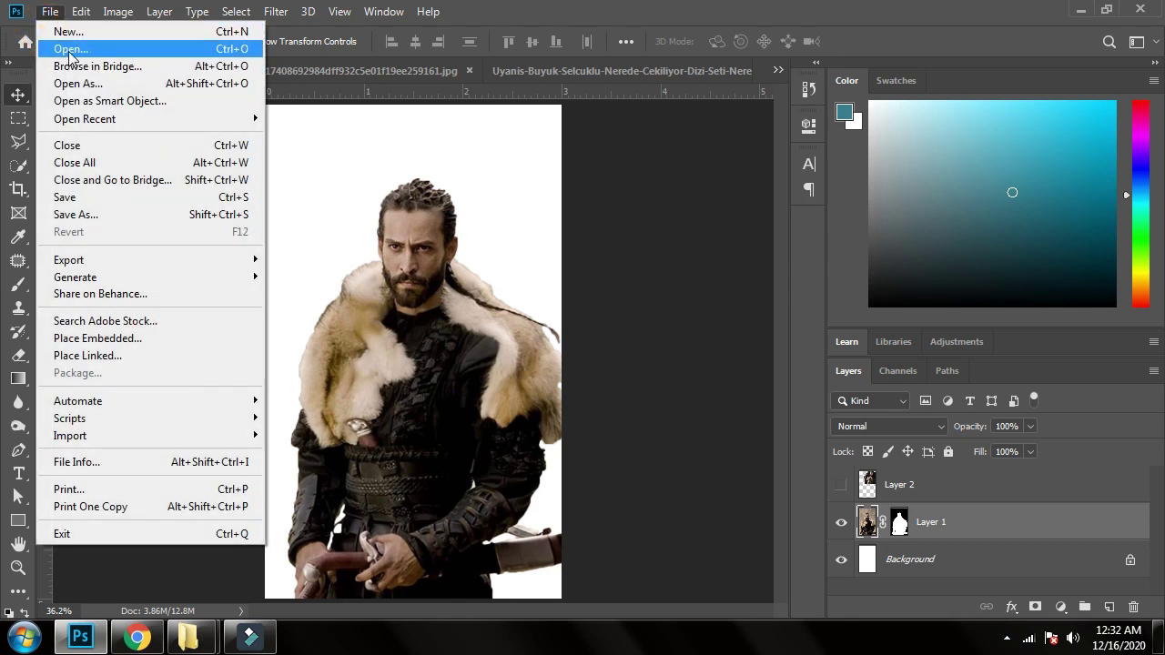
click(70, 50)
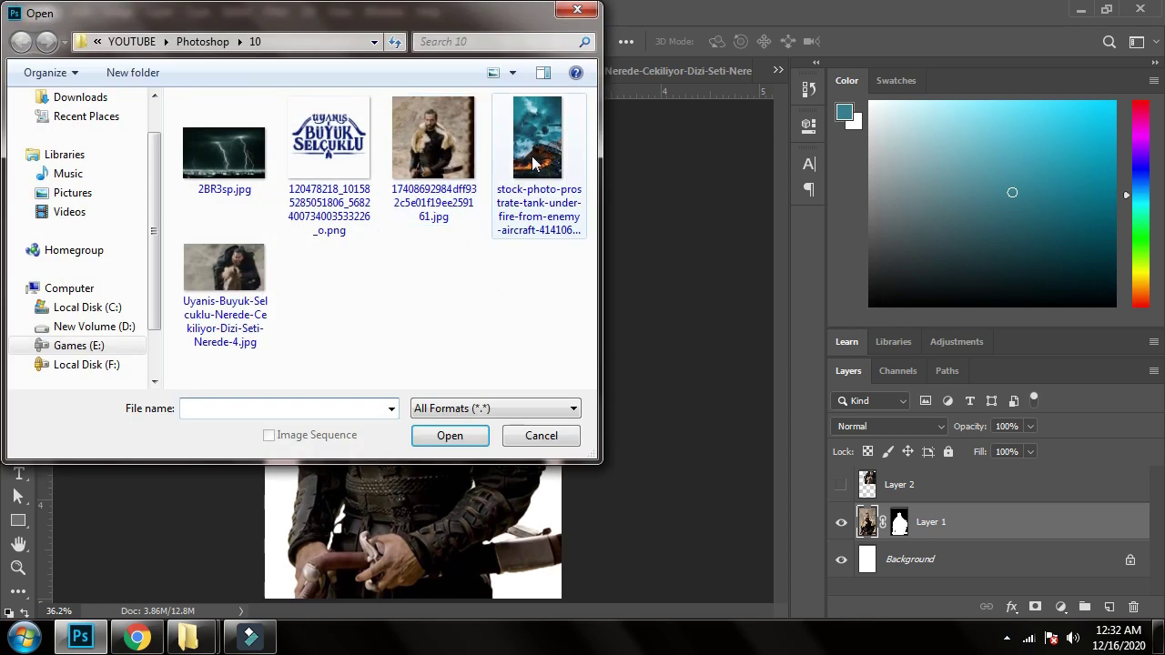
click(535, 164)
double_click(535, 164)
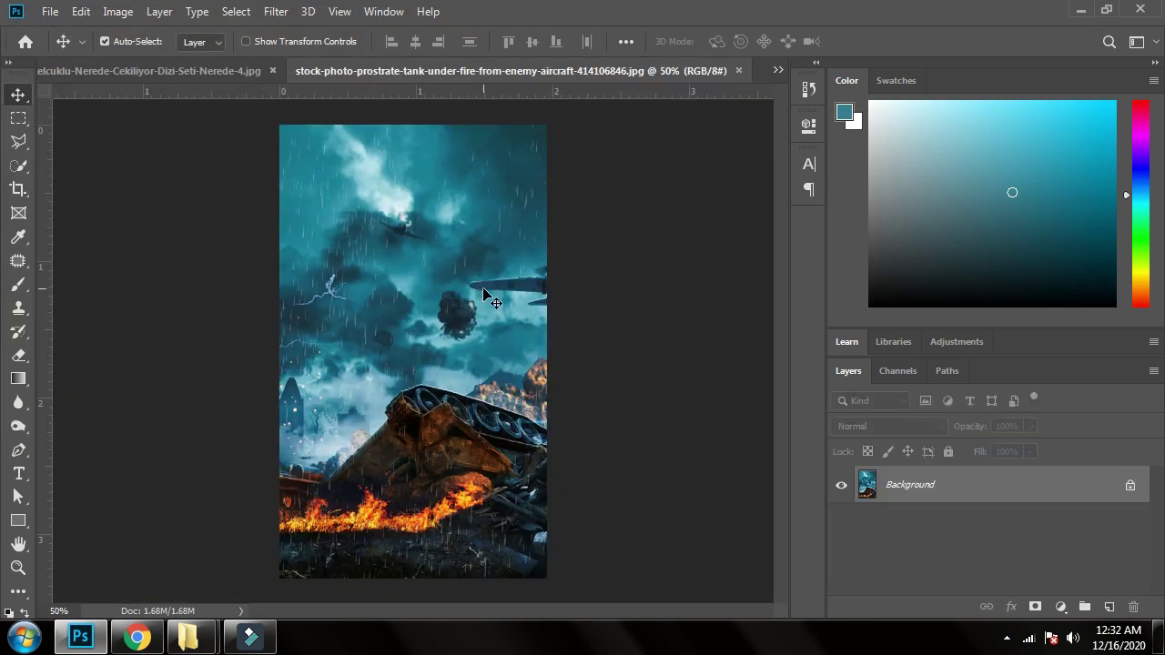
key(ctrl)
key(ctrl+a)
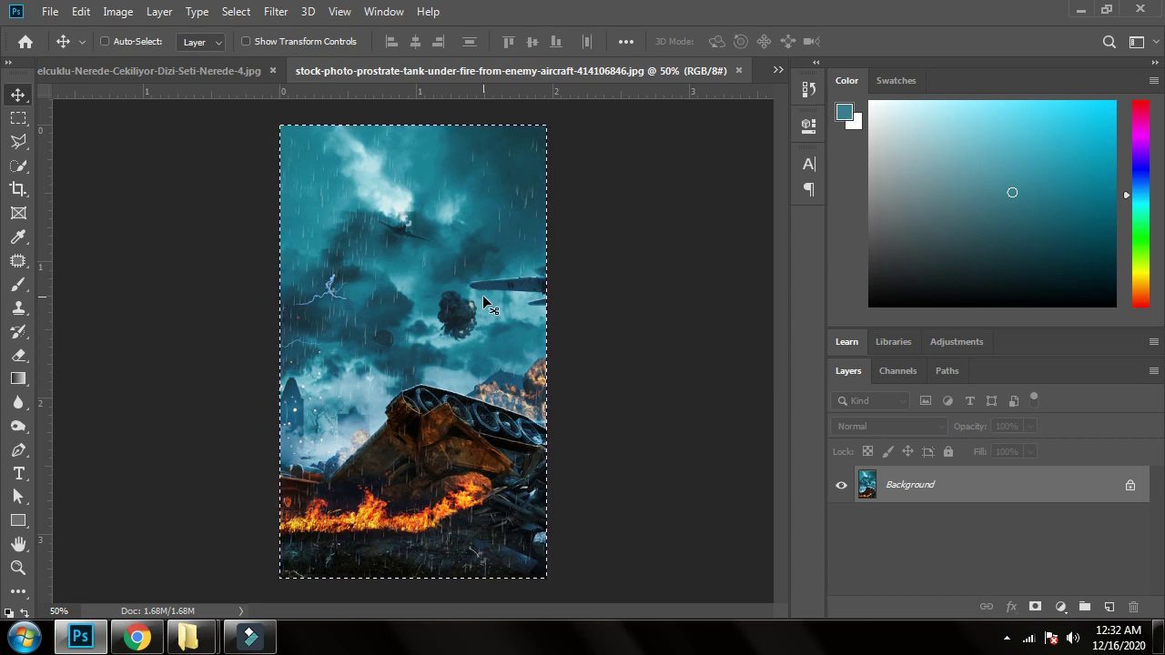
key(ctrl+c)
drag(482, 296, 305, 202)
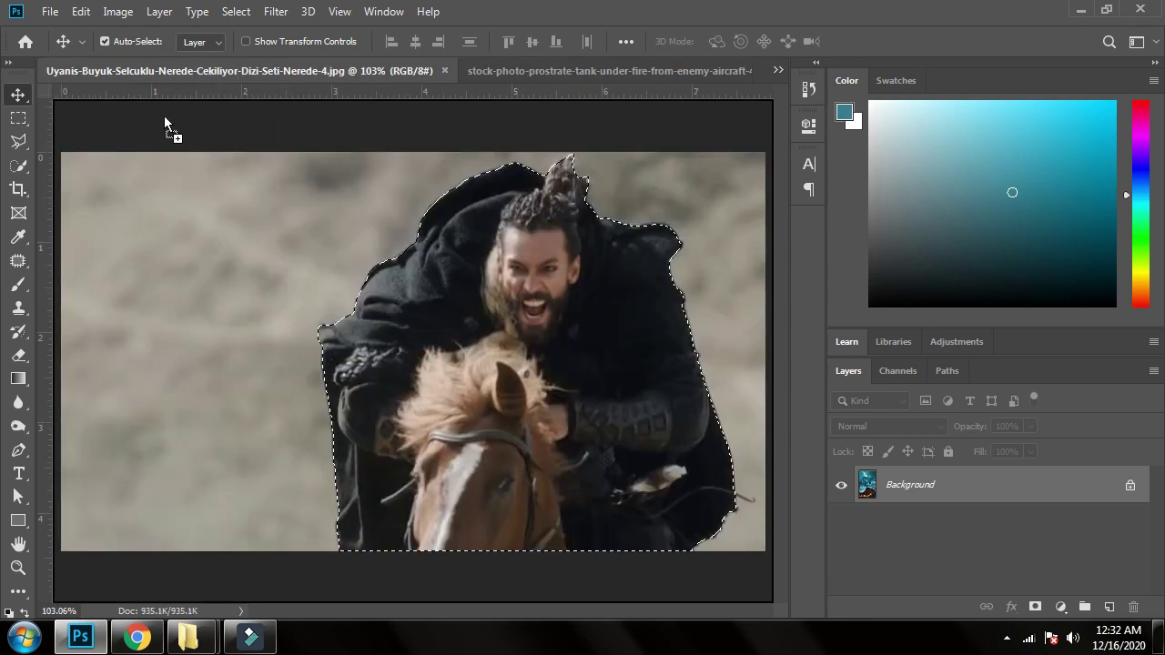
drag(163, 116, 477, 247)
key(ctrl+z)
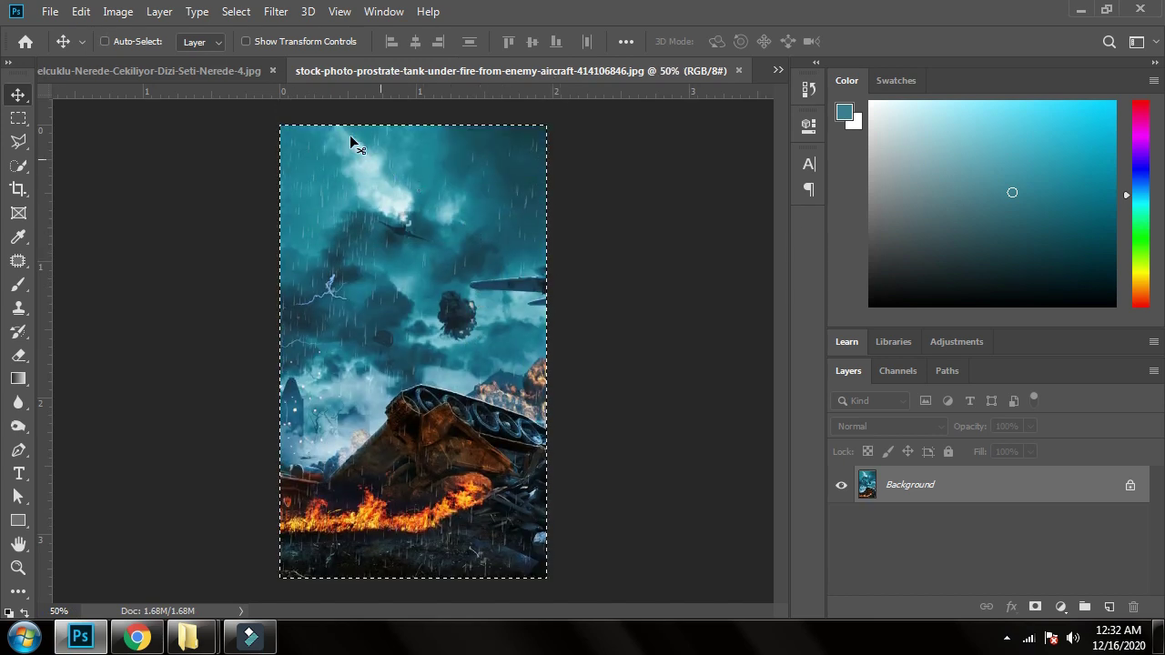
click(273, 70)
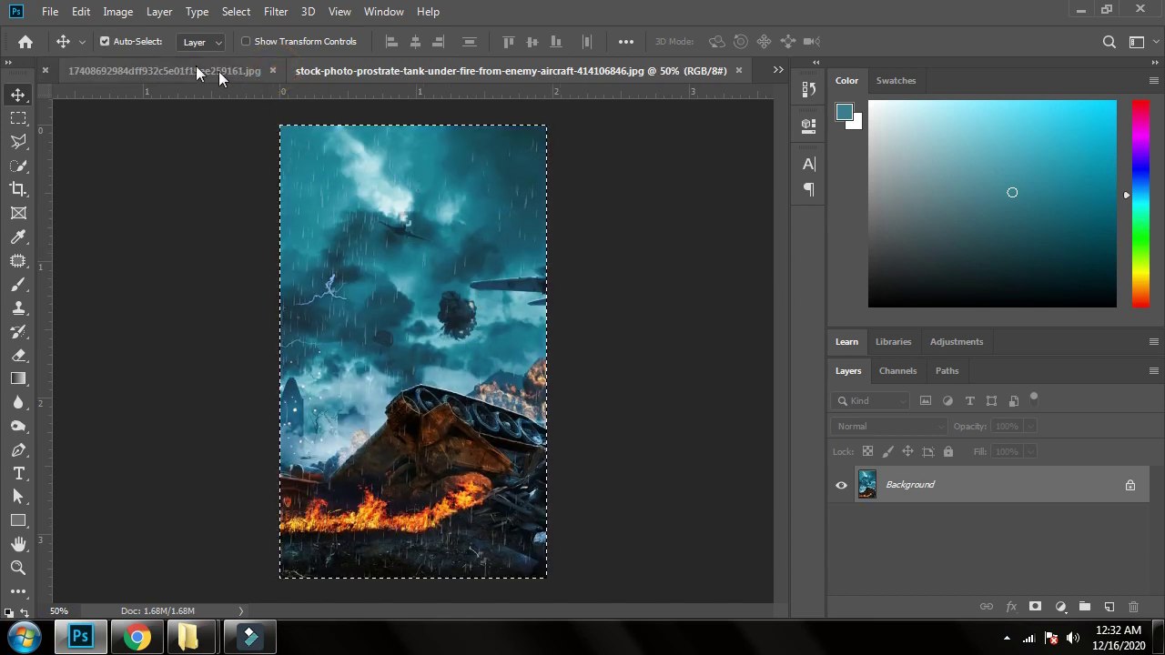
click(166, 67)
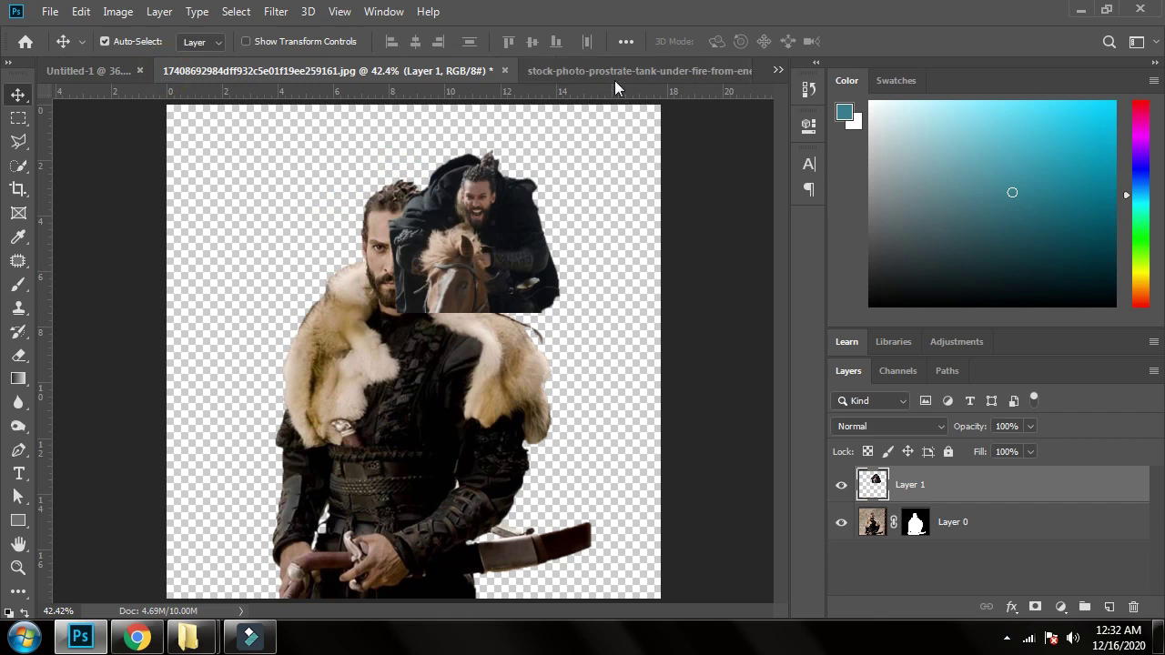
click(504, 69)
click(591, 259)
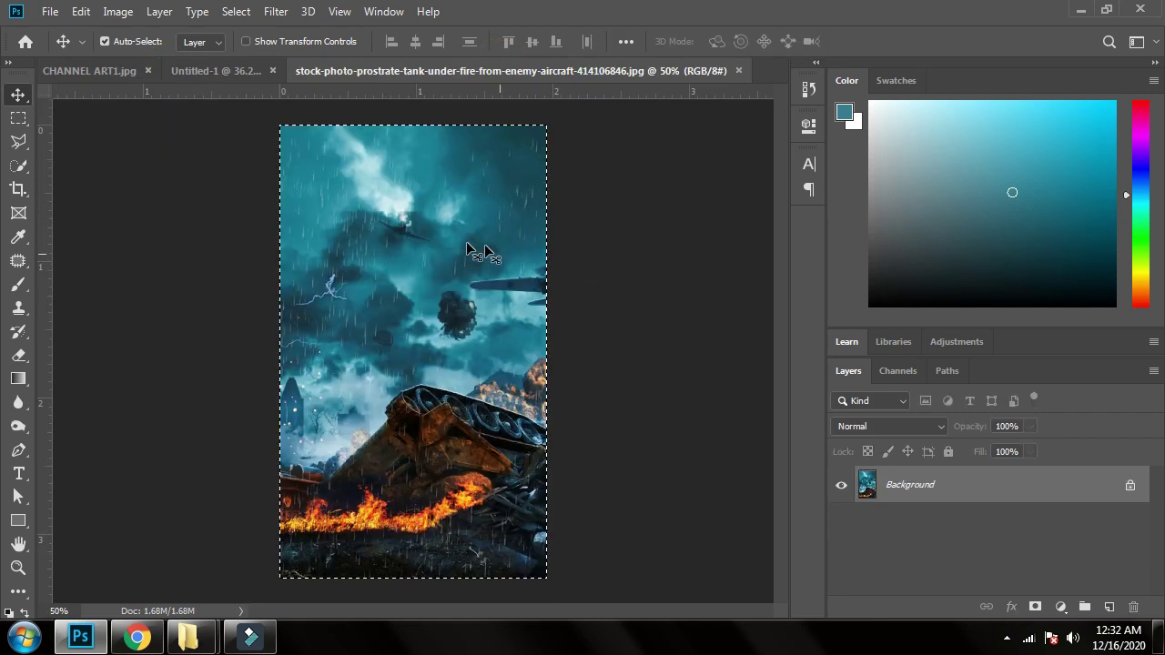
Move the selected burning tank image into the Untitled-1 document as a new layer
click(197, 71)
click(587, 73)
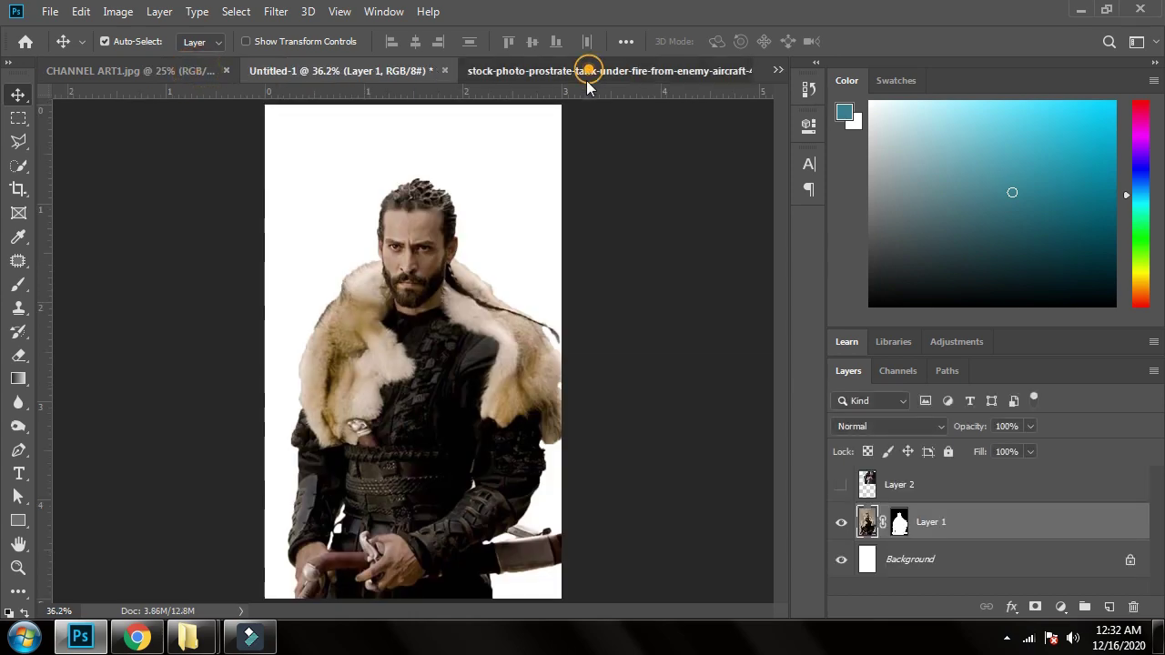
drag(462, 307, 427, 356)
Scale the burning tank image to about 167.19% and position it to cover the whole canvas
key(ctrl+t)
drag(491, 482, 588, 643)
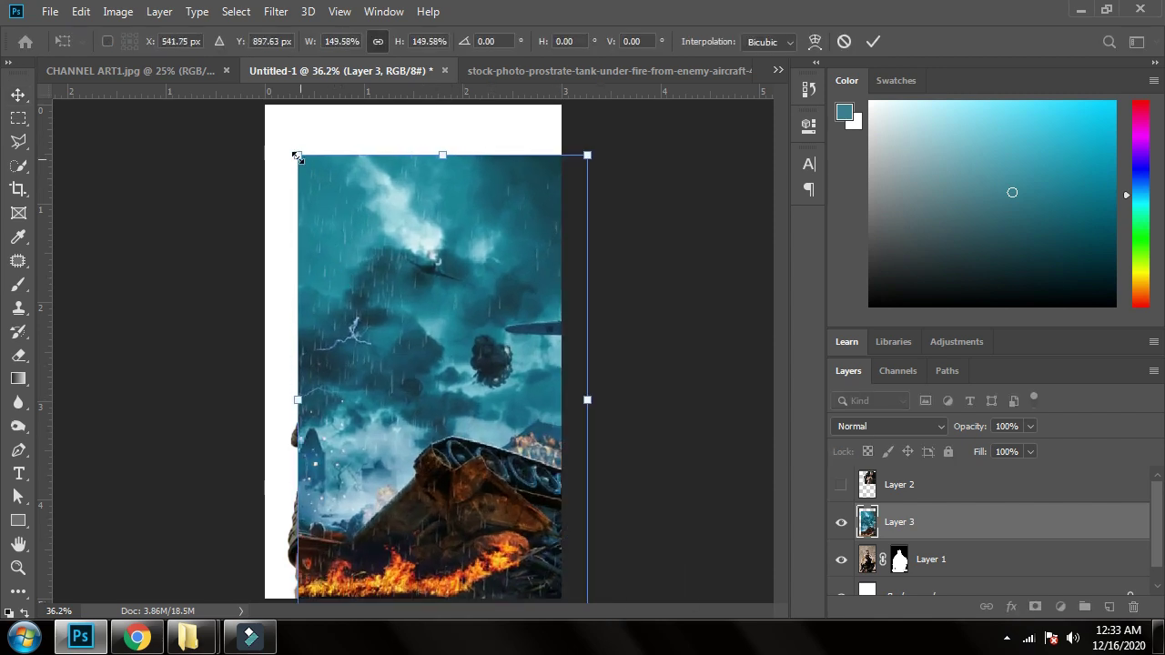
drag(296, 156, 263, 105)
click(480, 282)
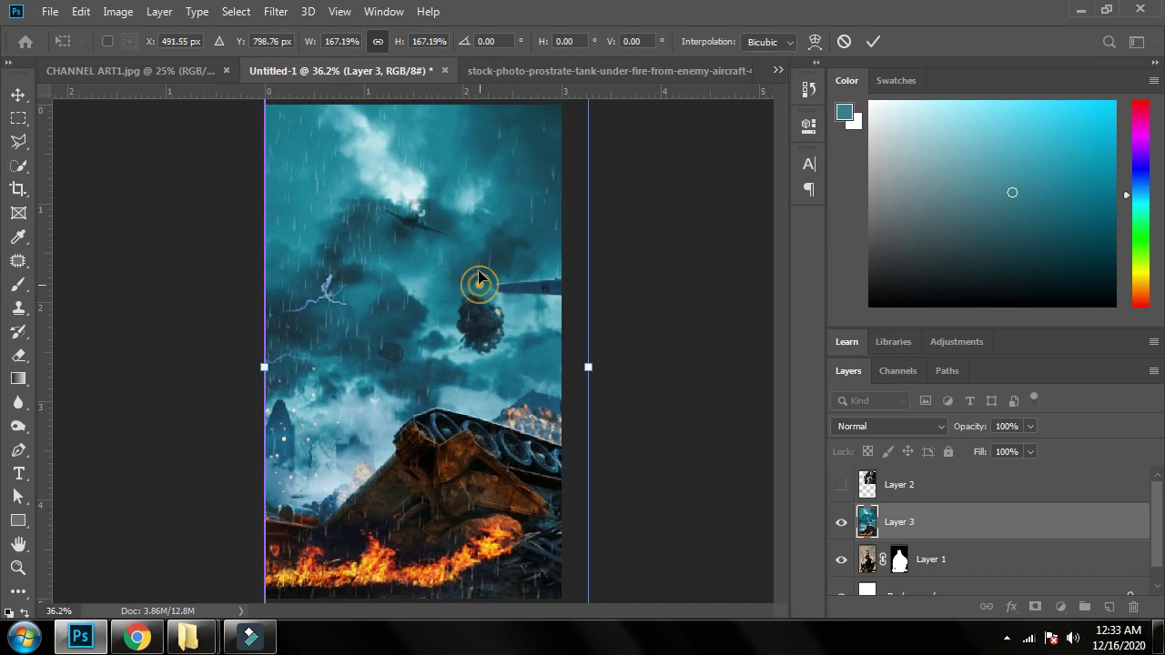
mouse_move(480, 282)
mouse_down()
mouse_move(452, 272)
mouse_move(466, 267)
mouse_up()
click(872, 43)
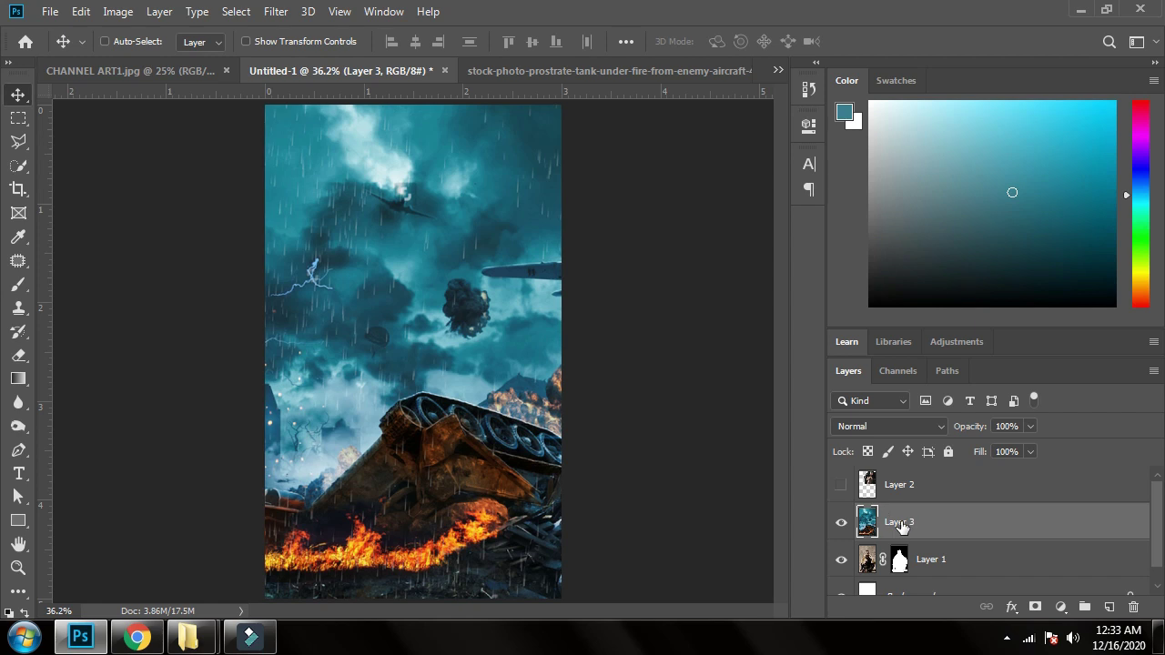
Reorder the layers so the tank background lies beneath the standing man and the man's layer is above the horse rider
drag(901, 526, 900, 569)
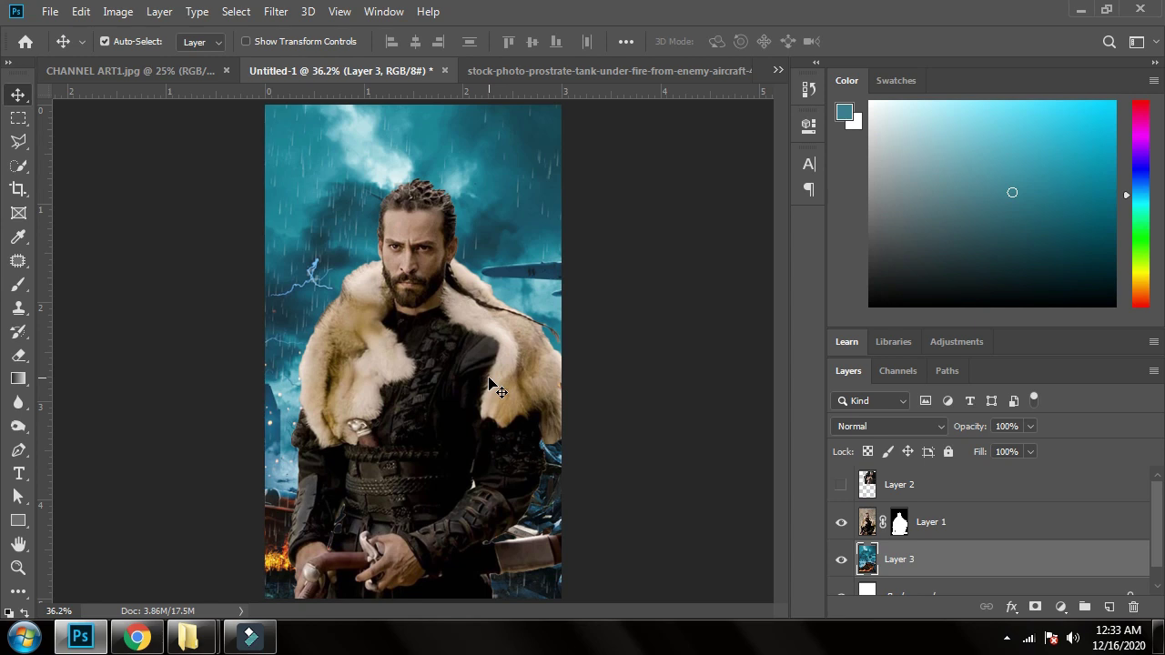
click(416, 343)
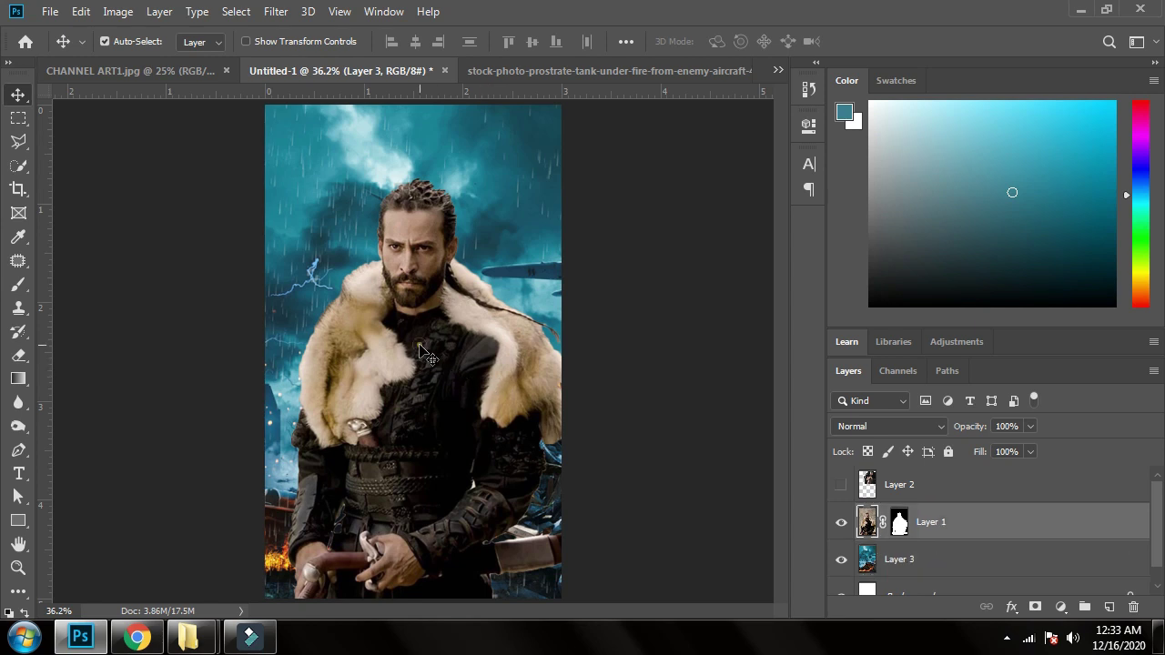
drag(965, 521, 1032, 539)
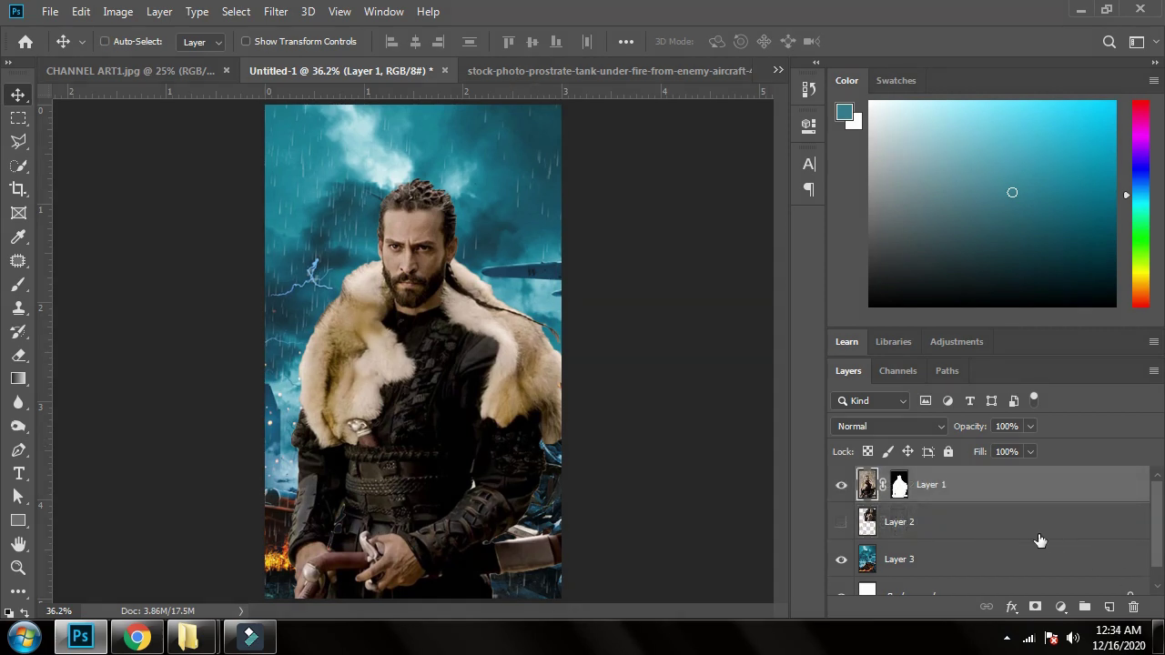
Group the standing man's masked layer, convert the group to a smart object and rasterize it
key(ctrl+g)
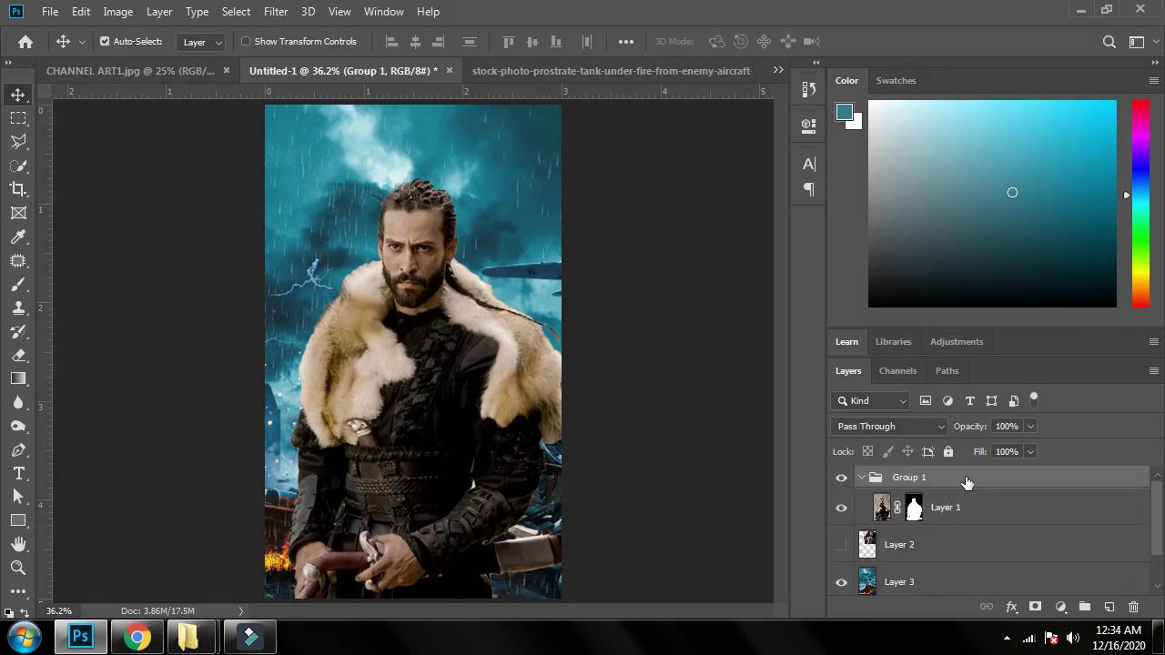
right_click(966, 482)
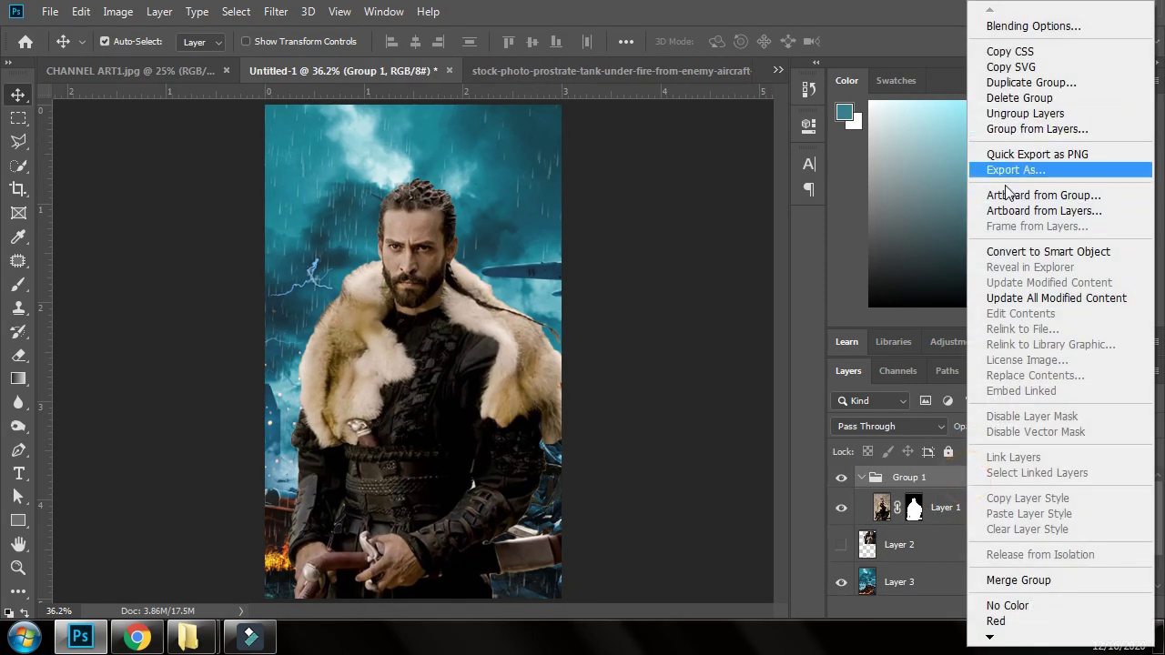
click(1009, 252)
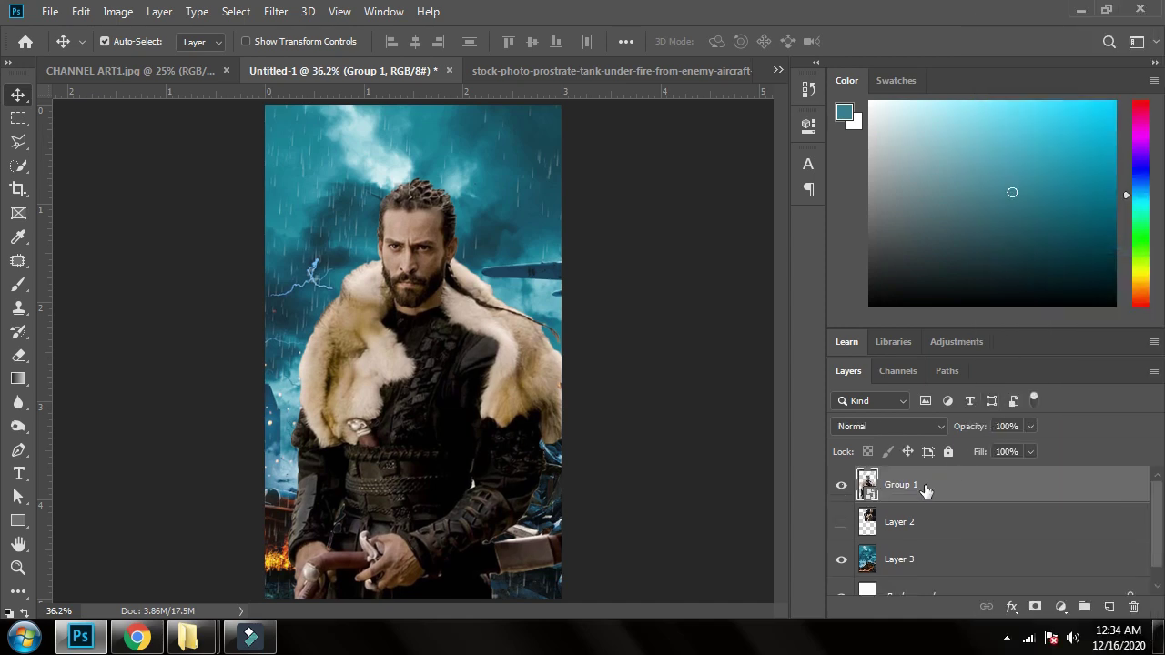
right_click(924, 490)
click(790, 323)
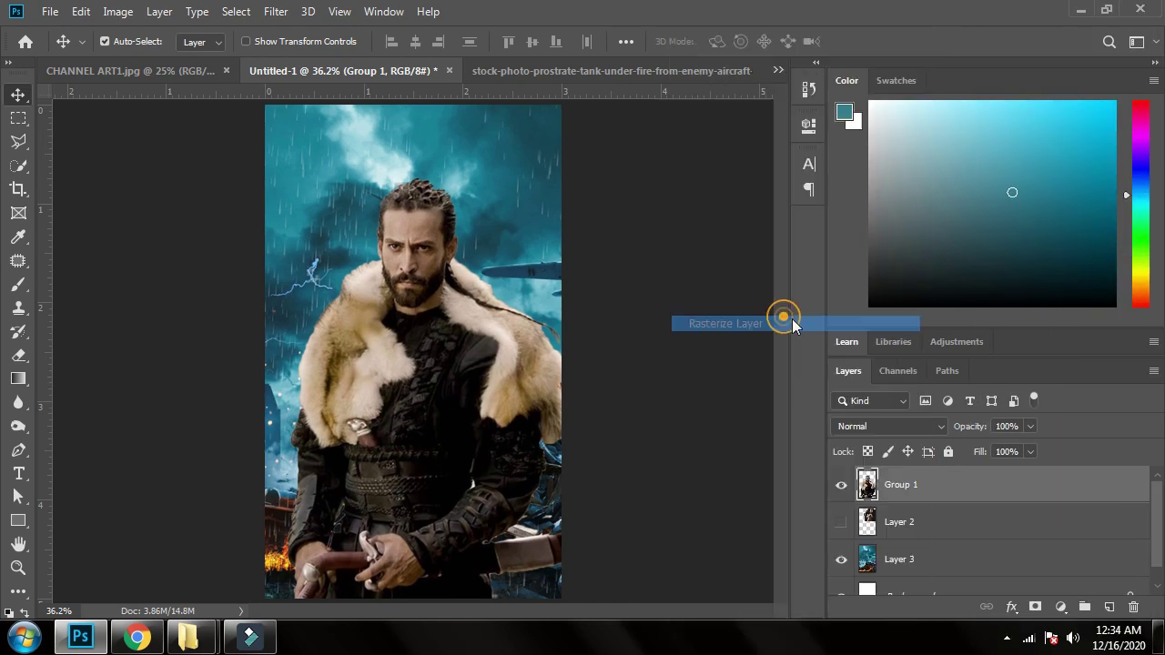
mouse_move(455, 319)
mouse_down()
mouse_move(537, 297)
mouse_move(467, 306)
mouse_move(521, 247)
mouse_move(455, 319)
mouse_up()
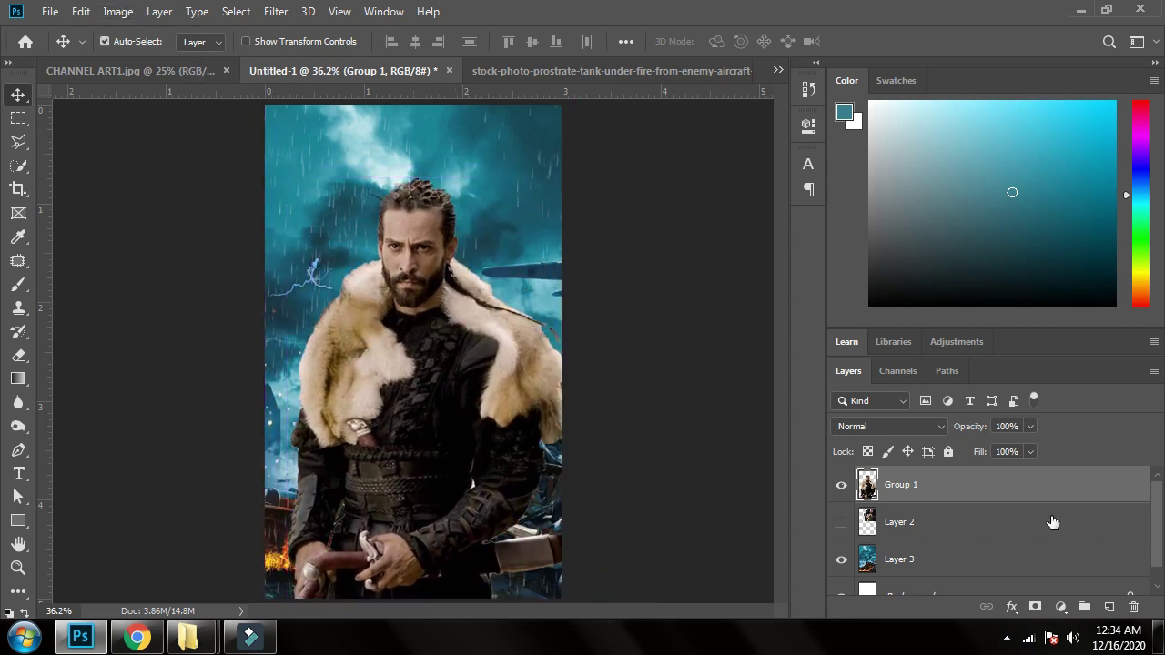
Set the standing man's brightness to -57 and contrast to 38 with a Brightness/Contrast adjustment
click(118, 13)
mouse_move(146, 60)
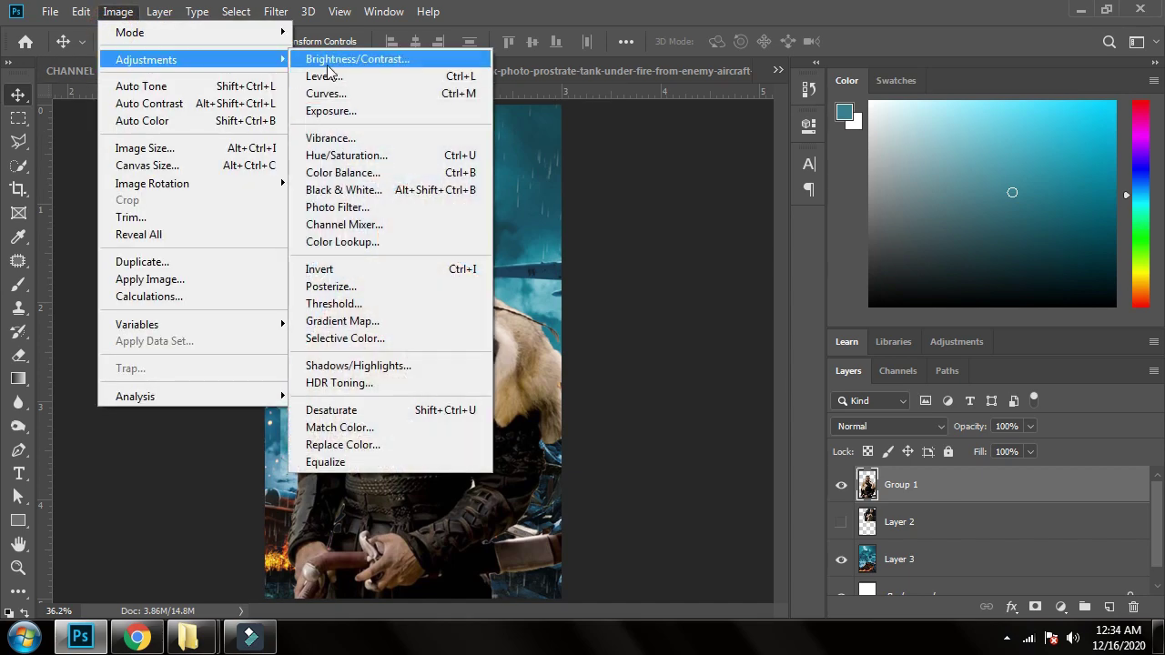
click(351, 53)
drag(775, 317, 740, 320)
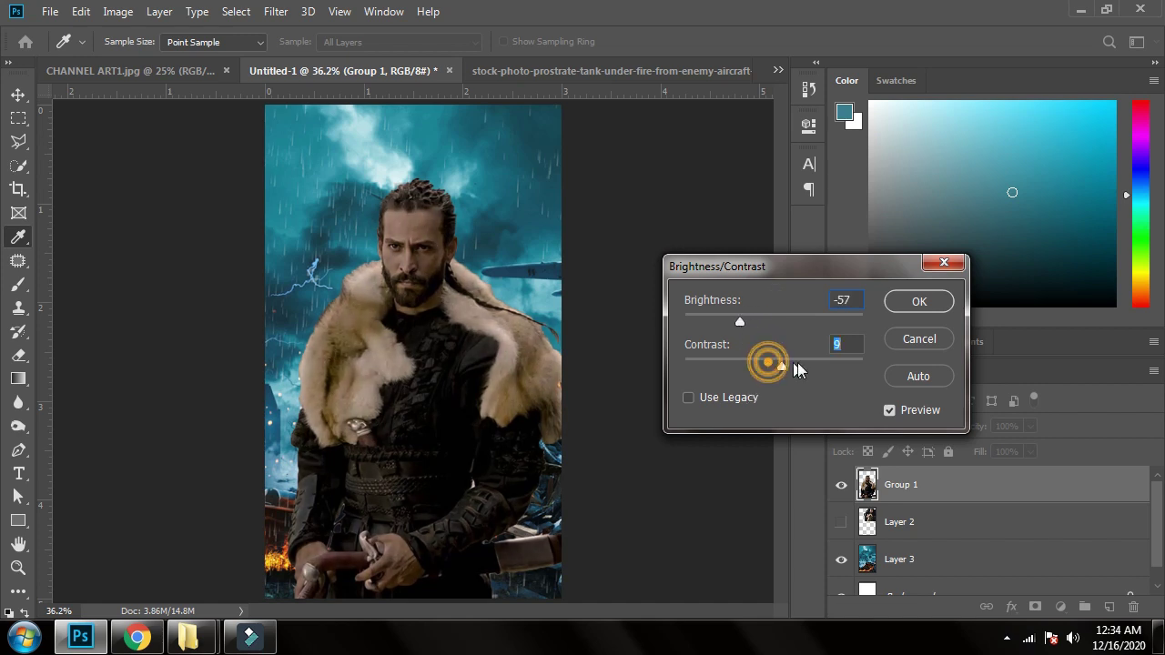
drag(797, 369, 807, 364)
click(900, 302)
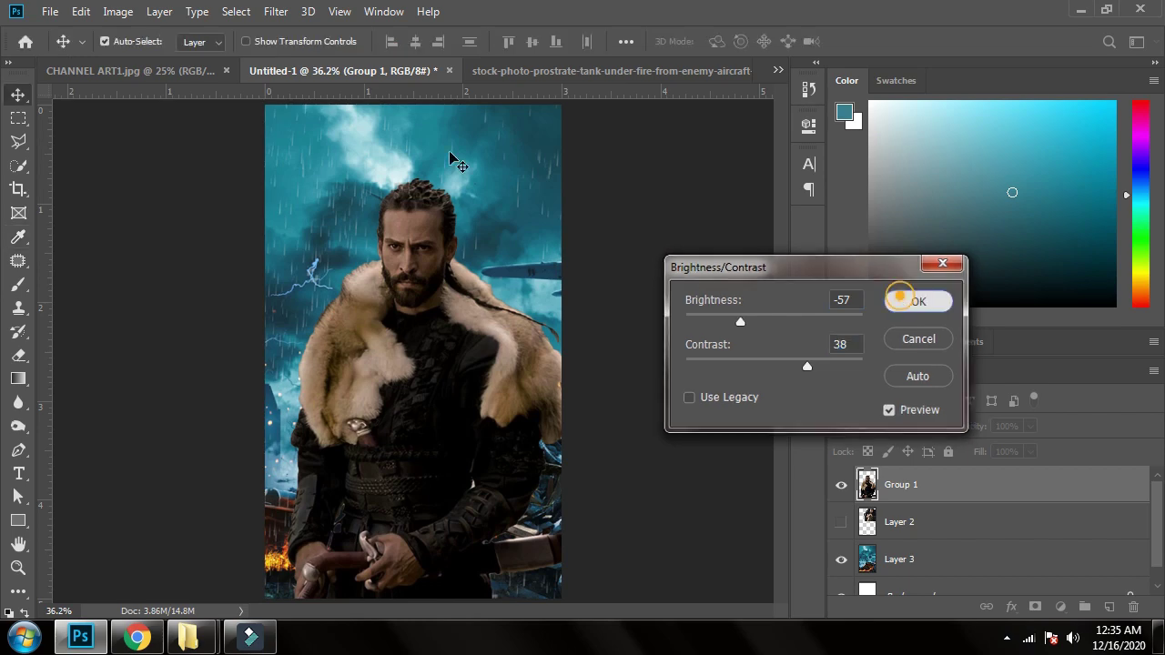
Apply Auto Tone, Auto Contrast and Auto Color to the standing man's layer
click(115, 14)
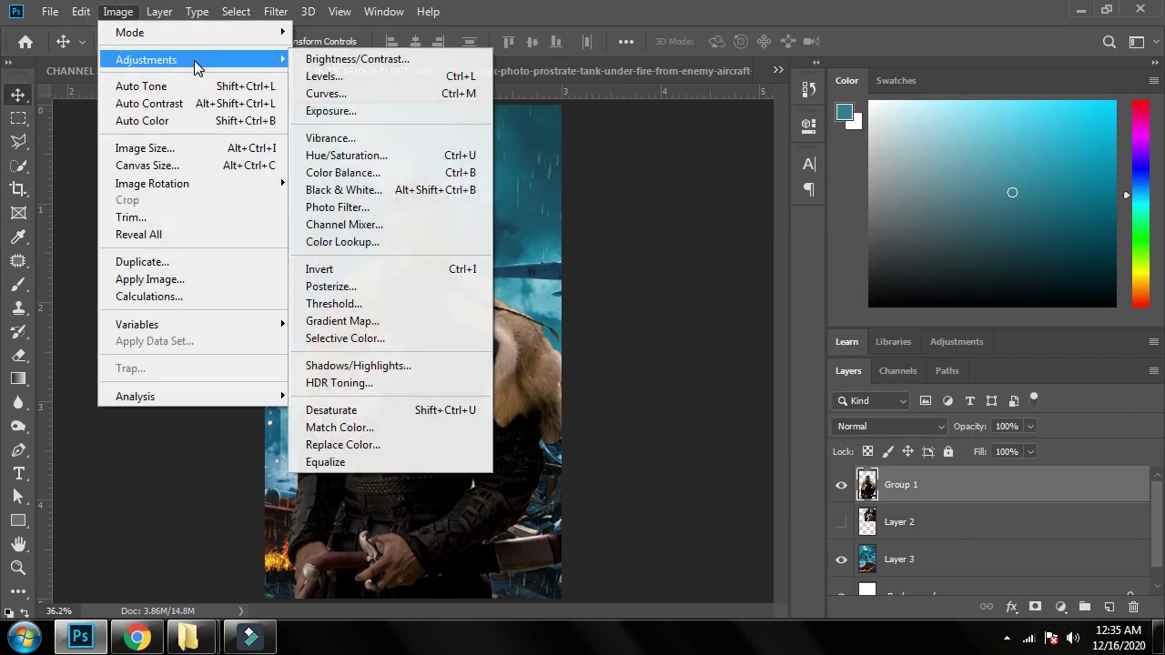
click(175, 88)
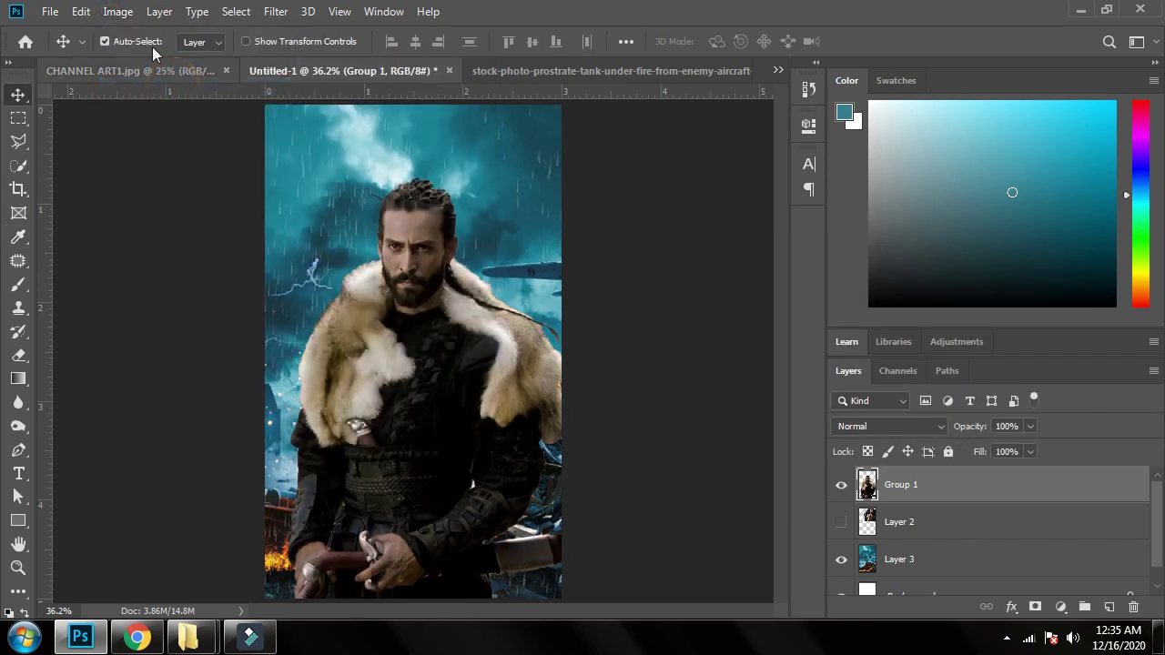
click(118, 11)
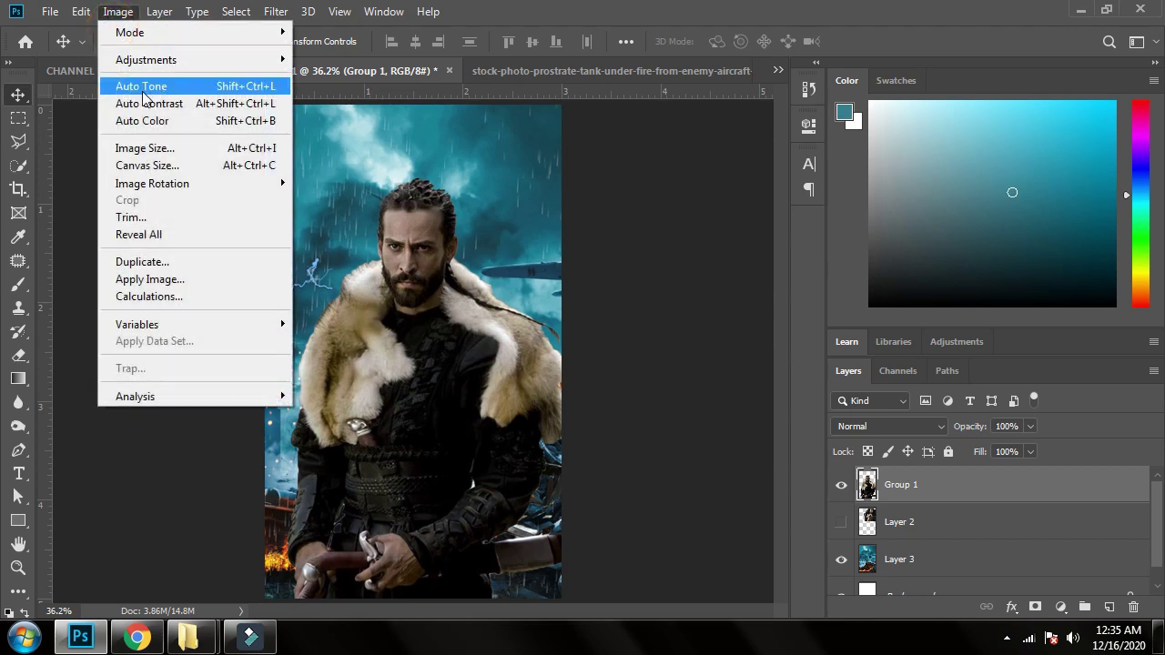
click(143, 104)
click(118, 12)
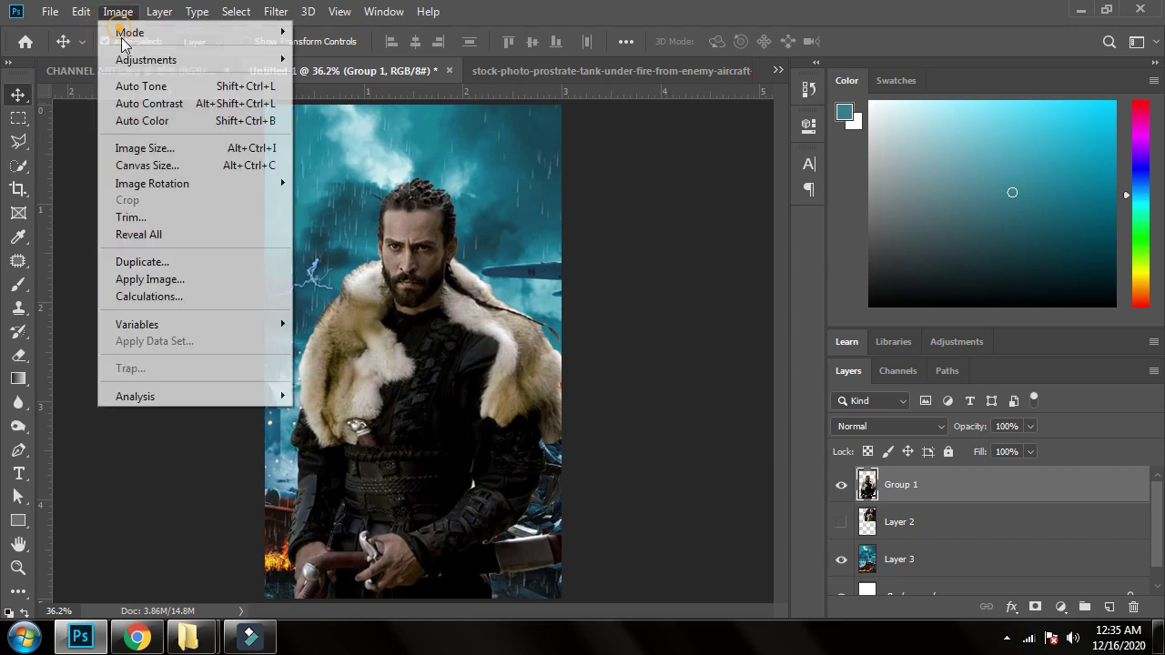
click(141, 122)
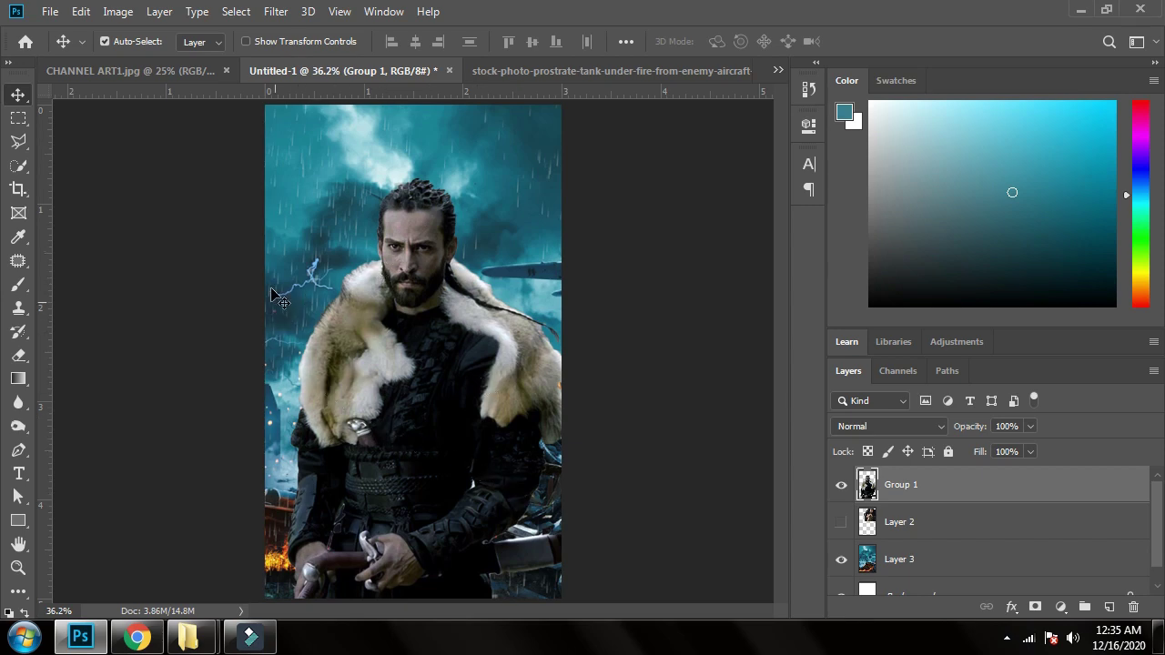
Adjust the standing man's temperature with the Camera Raw Filter and set tint -5, exposure -0.15, contrast +26, highlights -24 and shadows -6
click(273, 11)
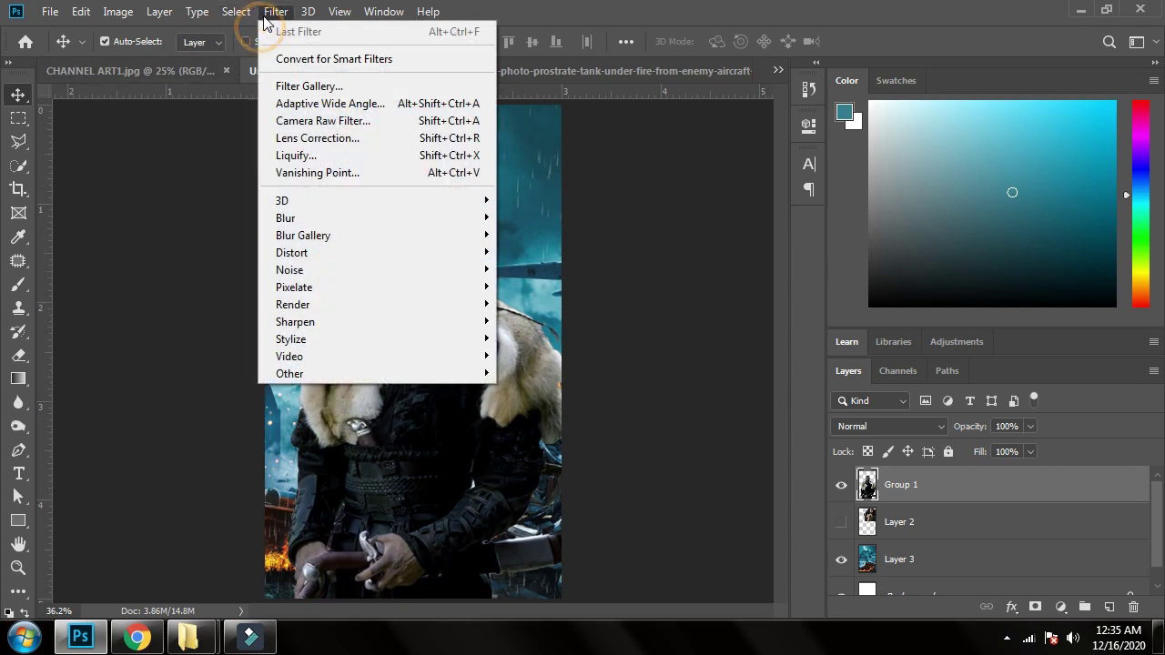
click(320, 121)
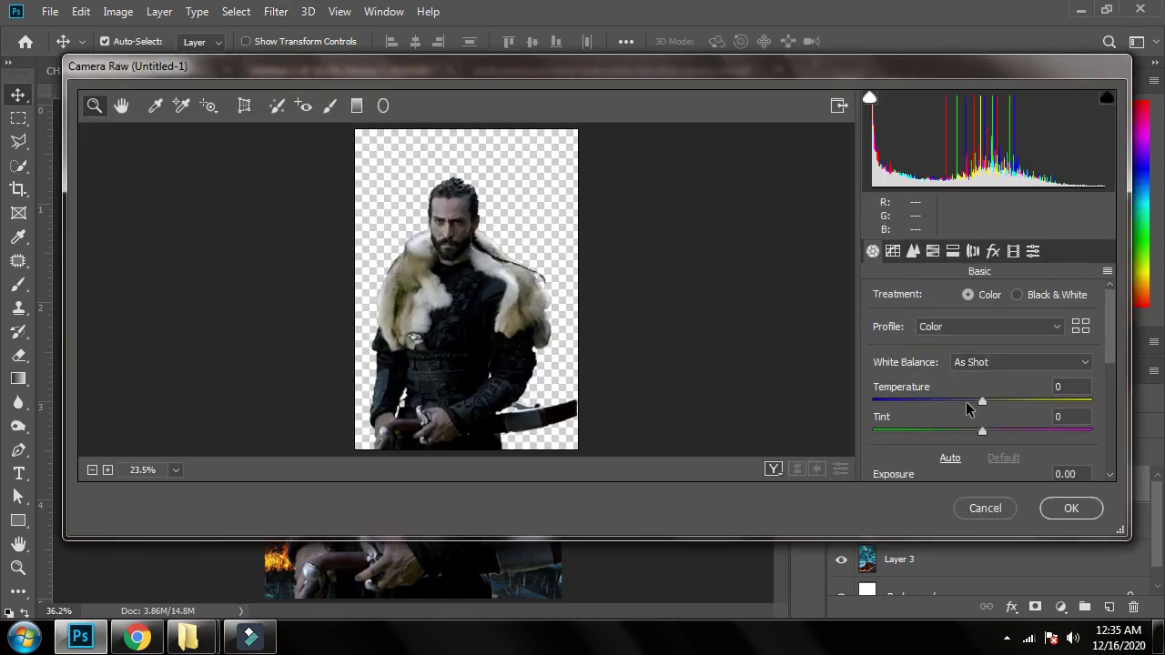
scroll(971, 378, down, 1)
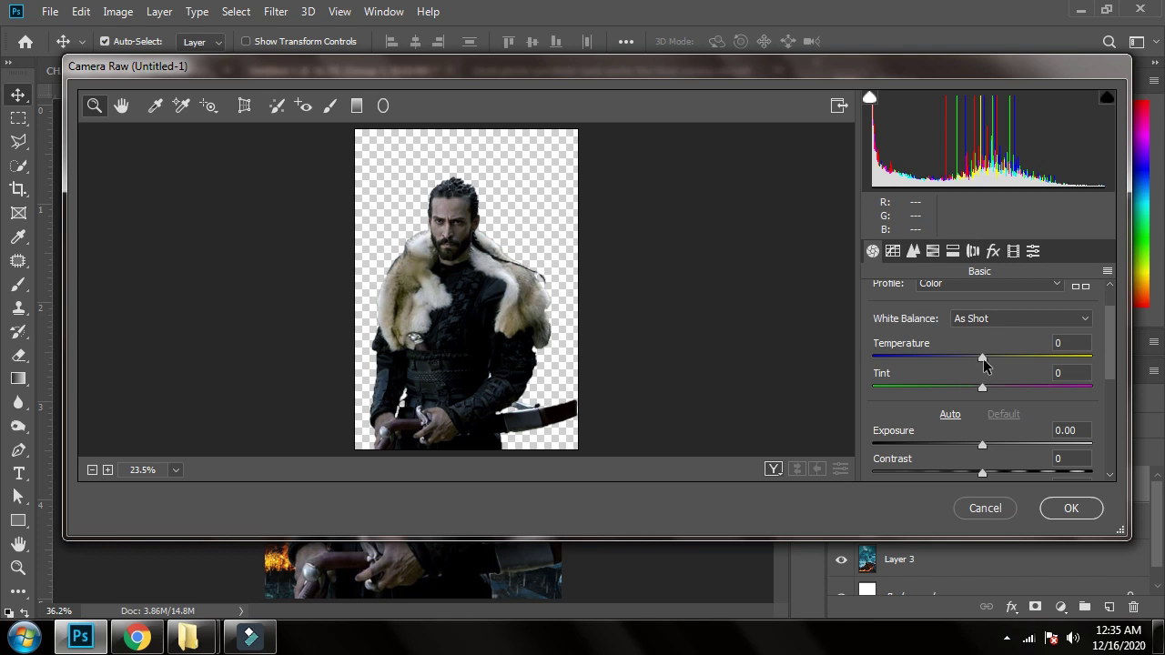
drag(981, 357, 976, 446)
scroll(974, 387, down, 2)
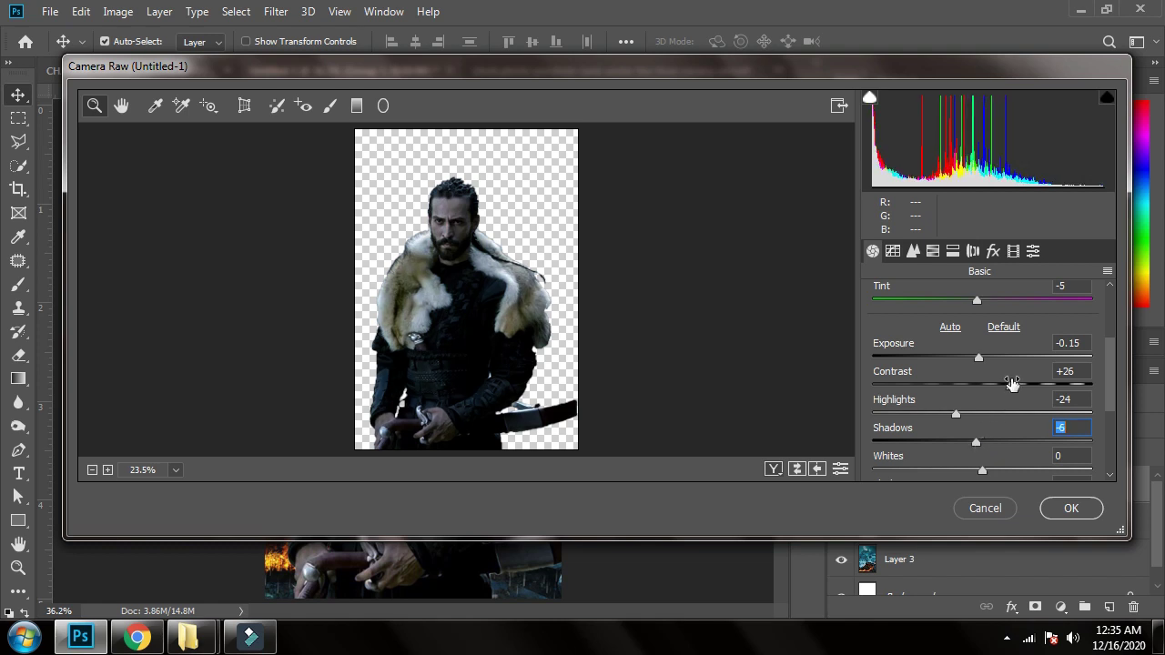
Set the standing man's whites to +43, blacks +33, clarity +40, dehaze +13, vibrance +3 and saturation -6, and apply the Camera Raw Filter
scroll(1008, 383, down, 1)
drag(980, 427, 1015, 456)
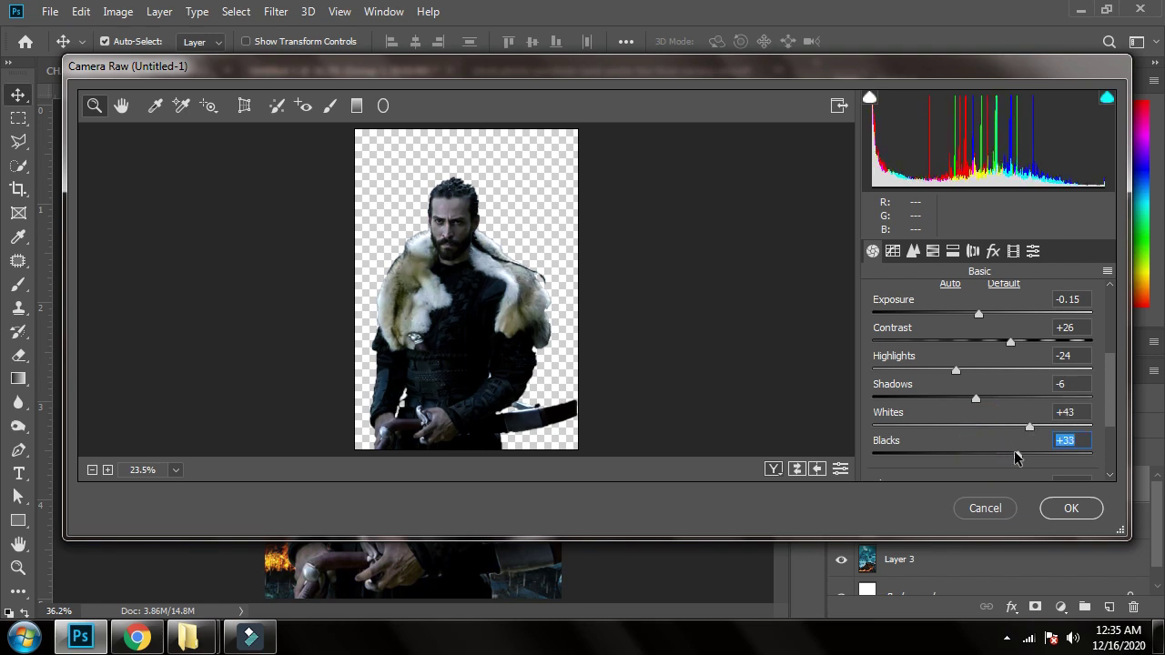
scroll(988, 397, down, 3)
drag(982, 377, 974, 469)
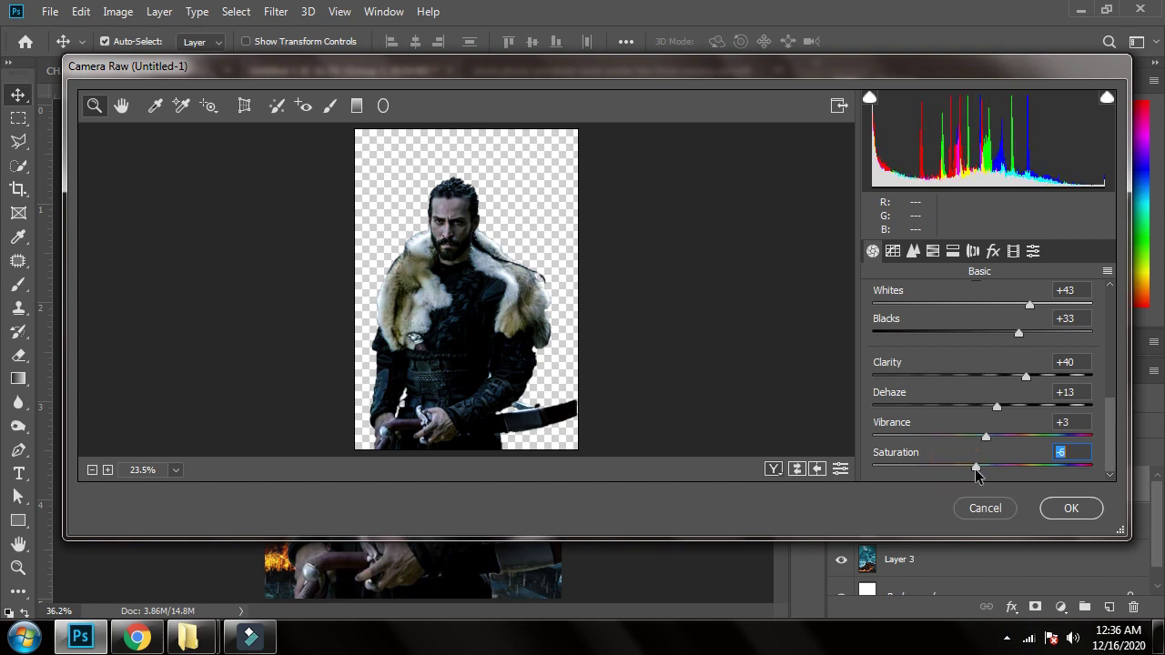
click(1064, 508)
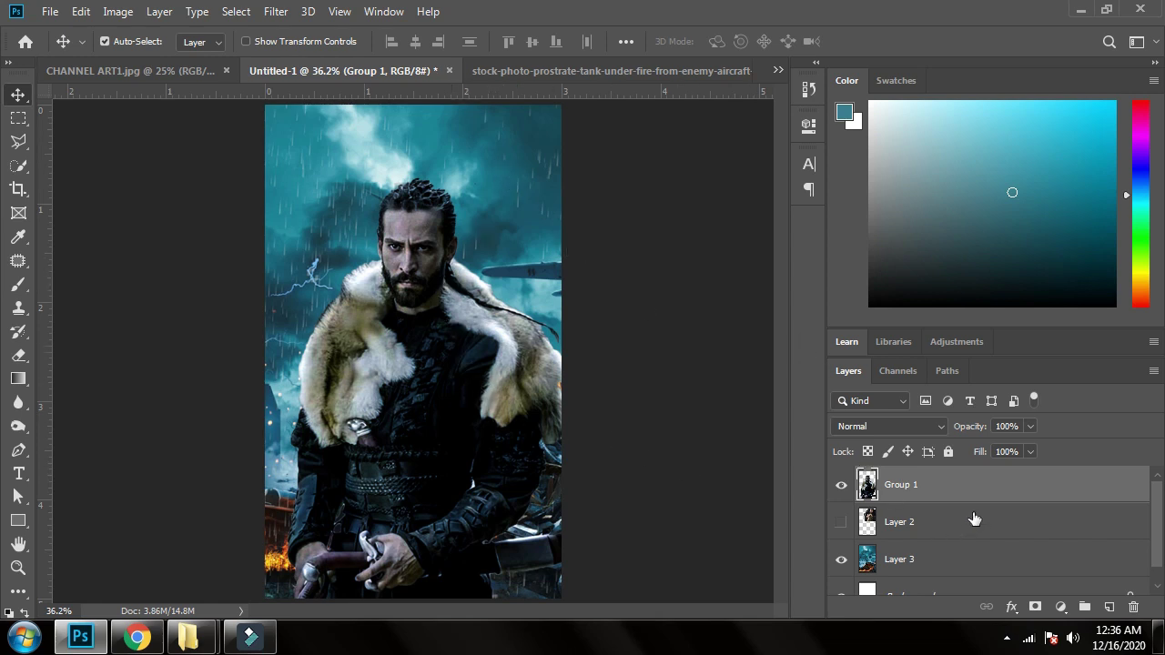
Apply Auto Tone, Auto Contrast and Auto Color to the burning tank background layer
click(932, 553)
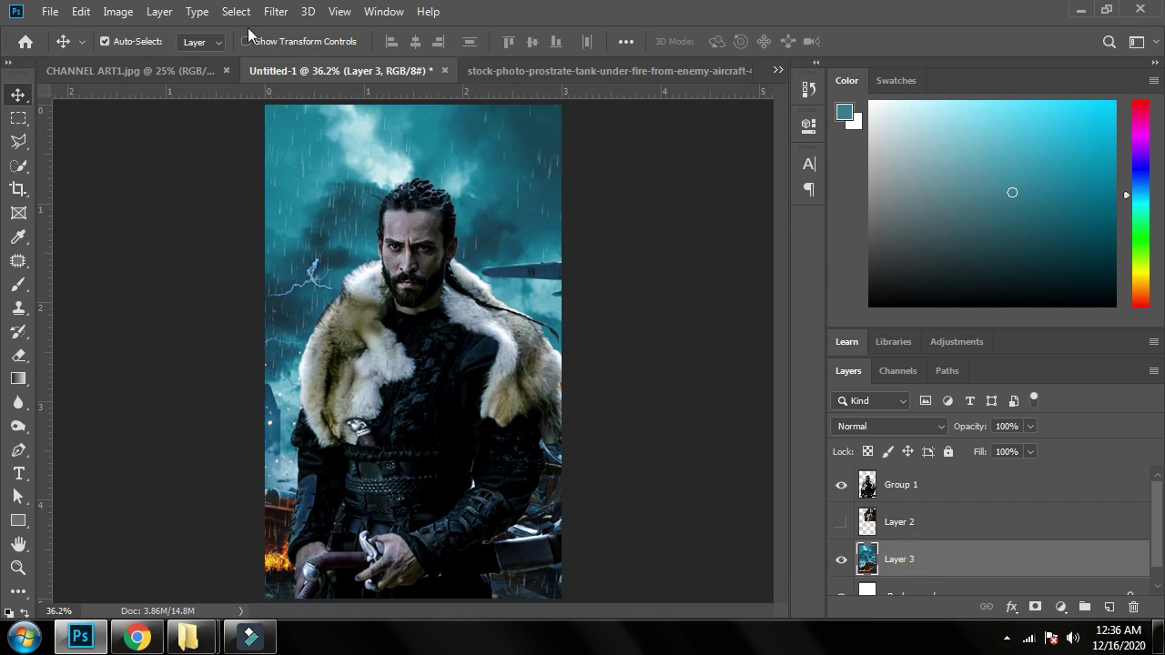
click(111, 11)
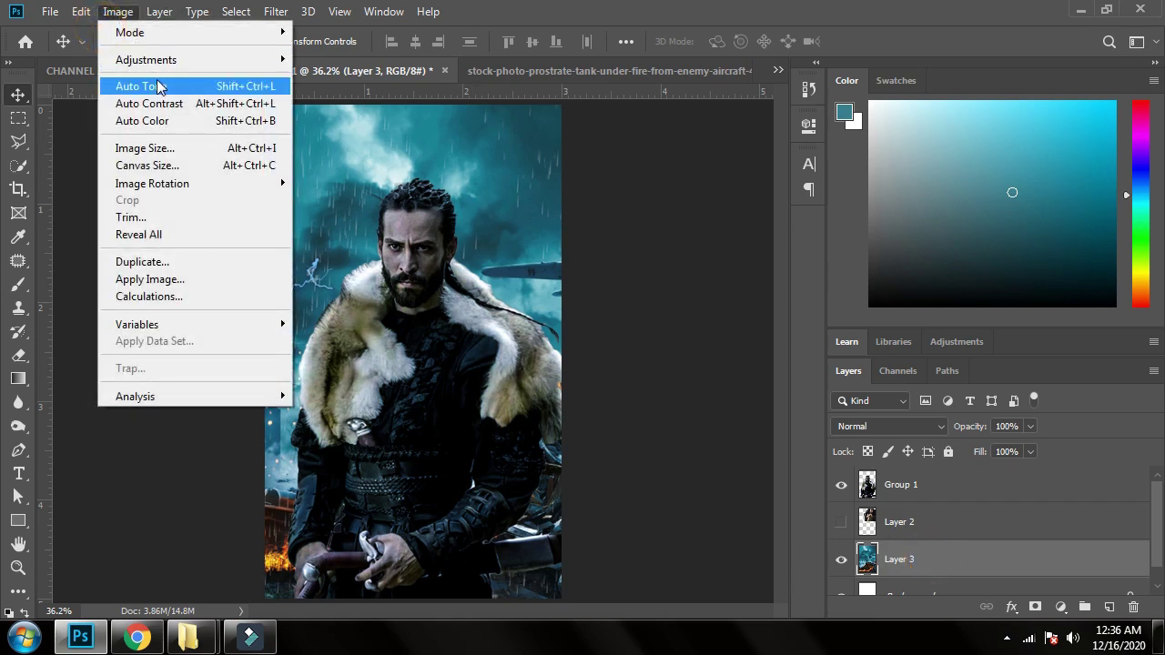
click(157, 85)
click(118, 12)
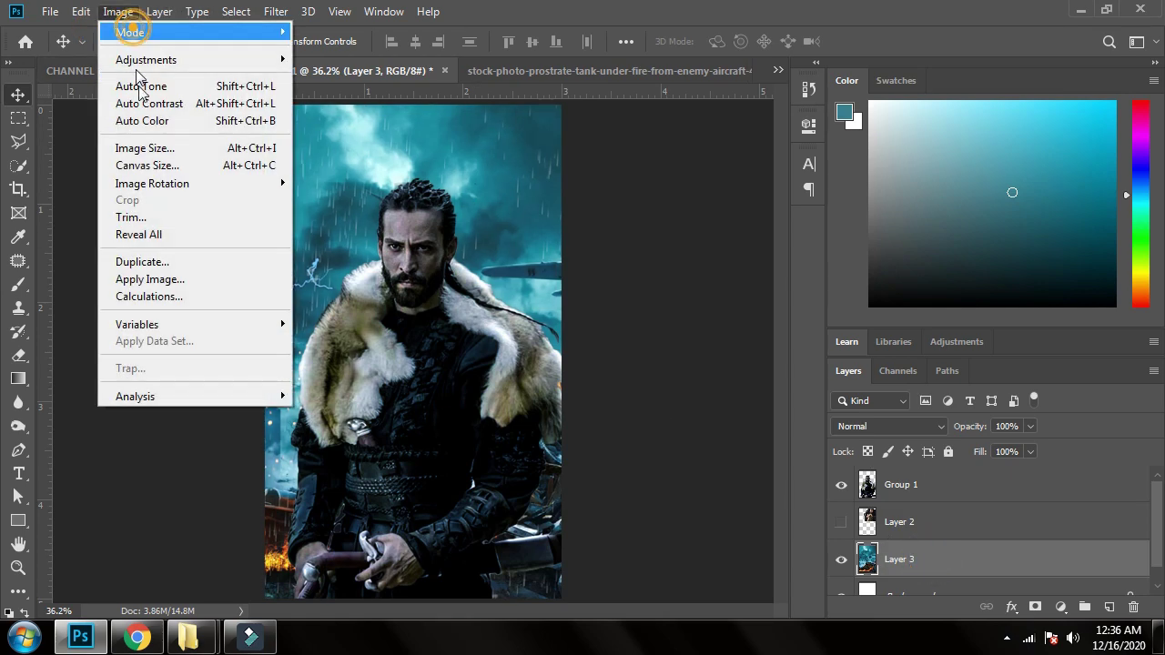
click(145, 105)
click(117, 12)
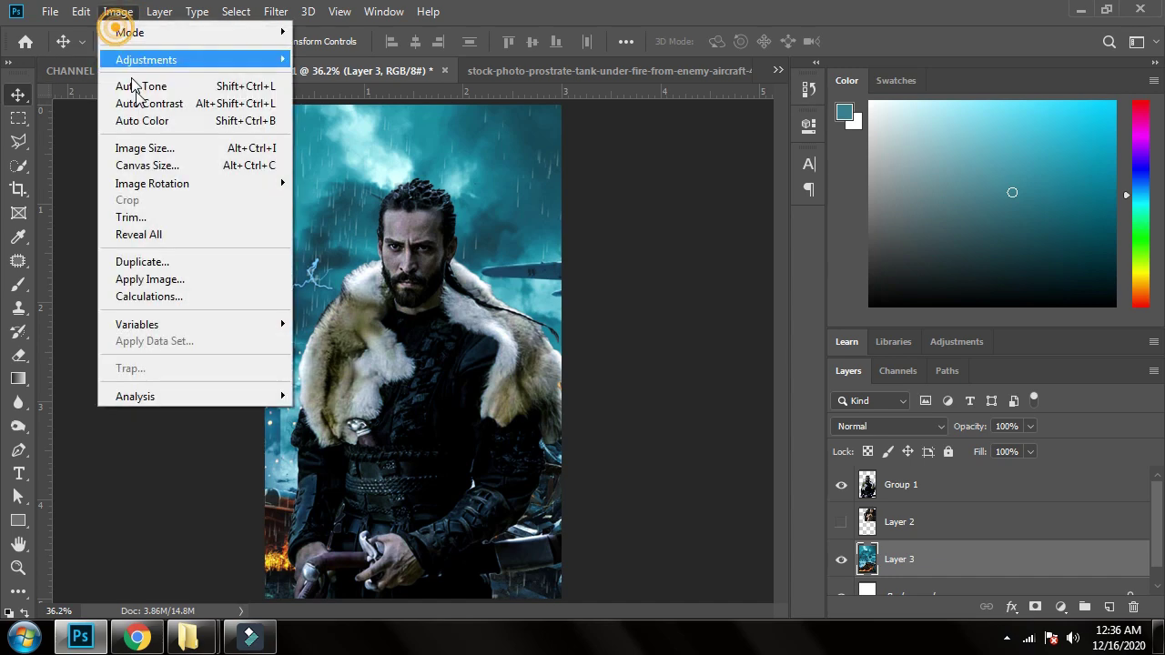
click(146, 121)
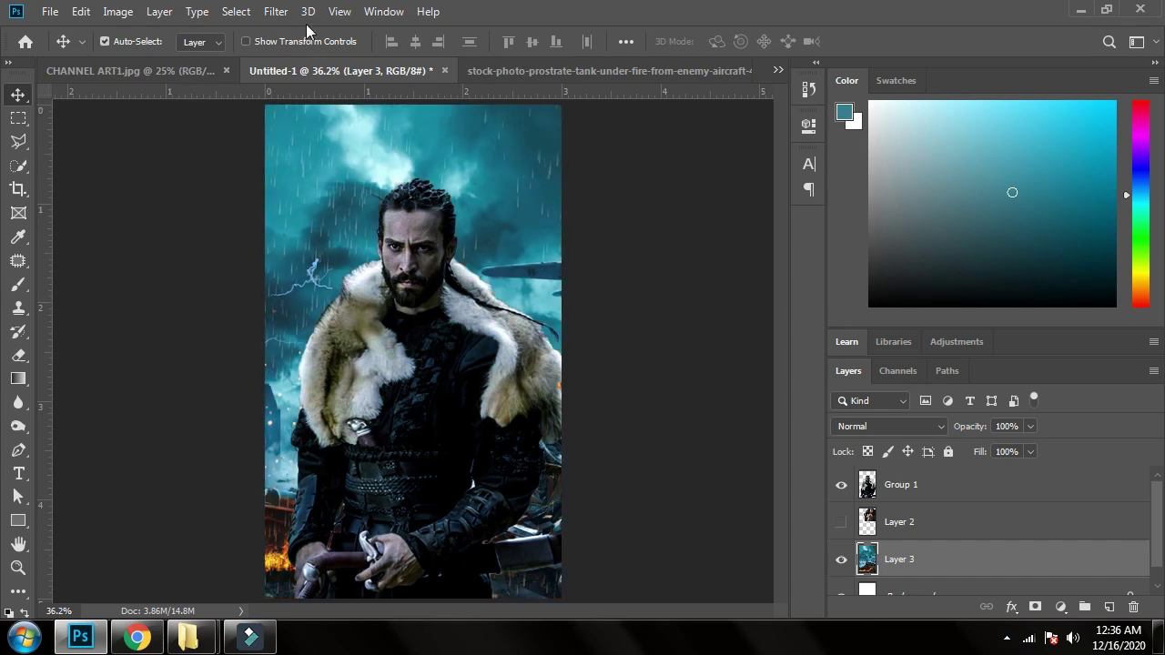
Set the tank background's temperature to -3, tint -13, exposure -0.60, contrast +3, highlights +2 and shadows -3 in the Camera Raw Filter
click(276, 11)
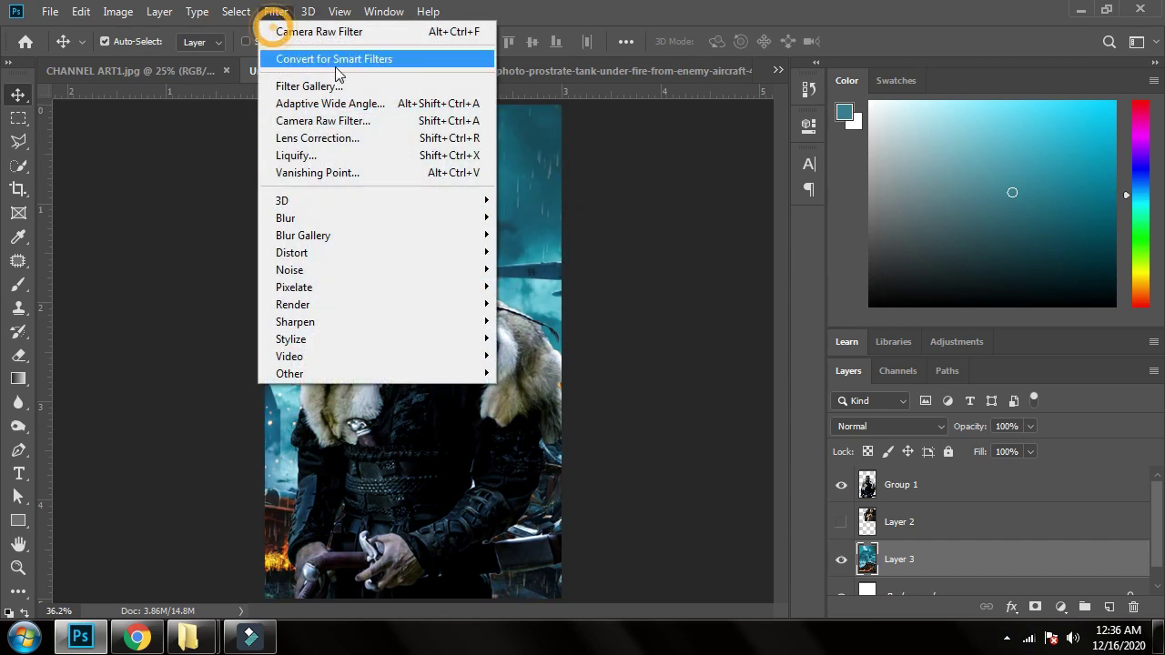
click(334, 120)
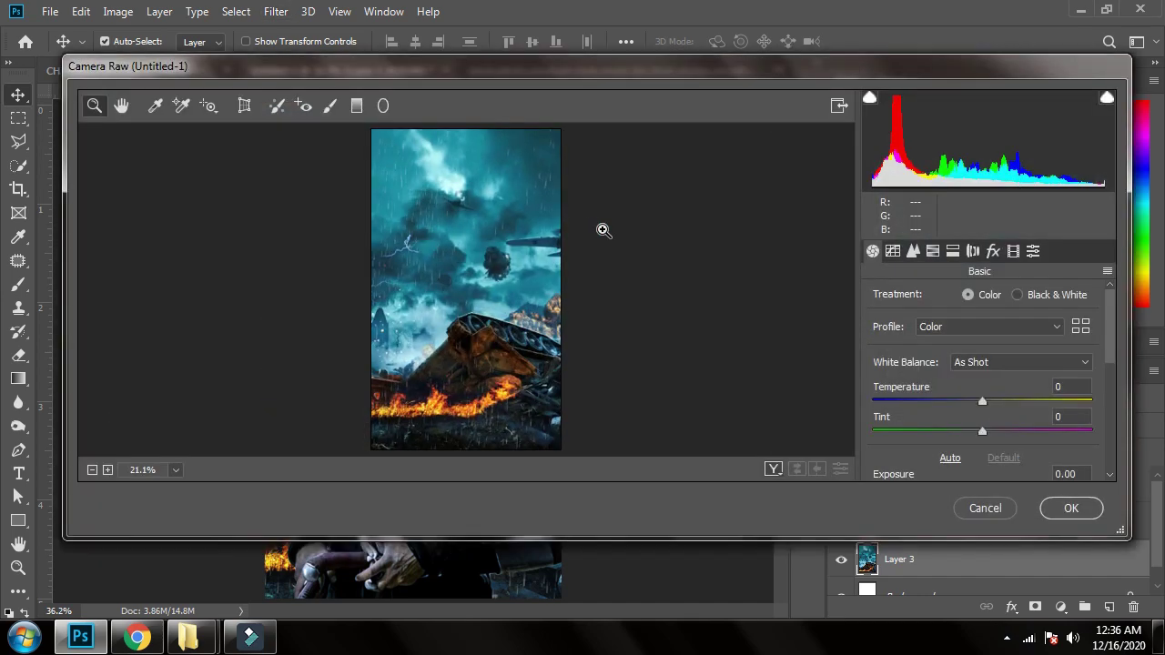
drag(978, 401, 998, 434)
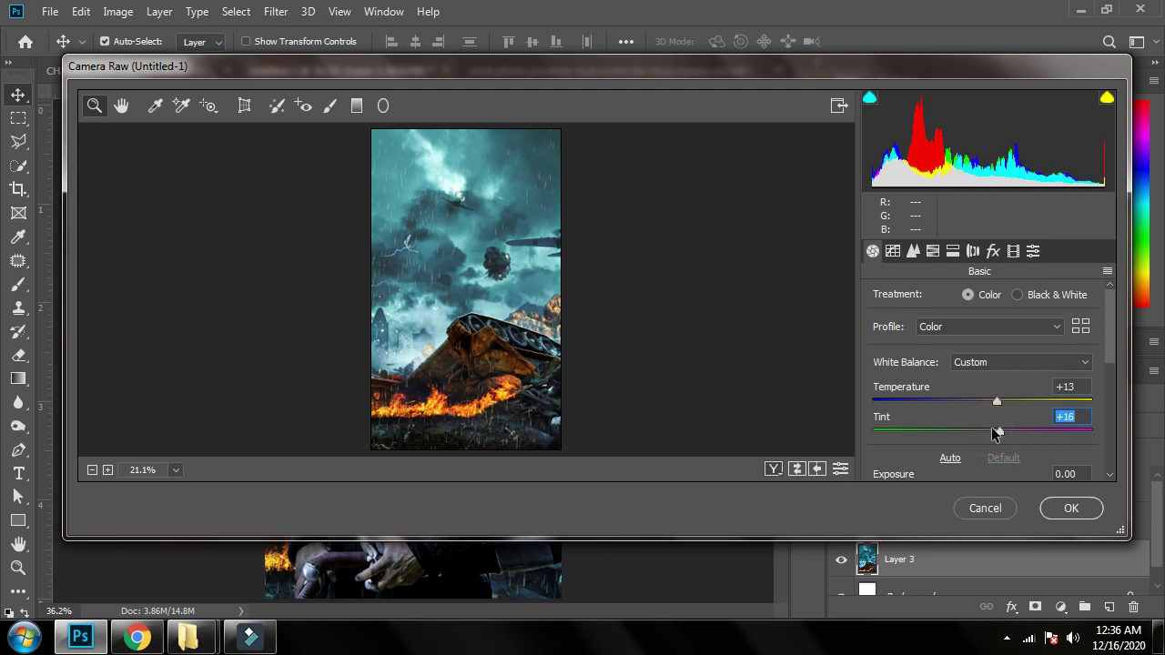
scroll(974, 407, down, 1)
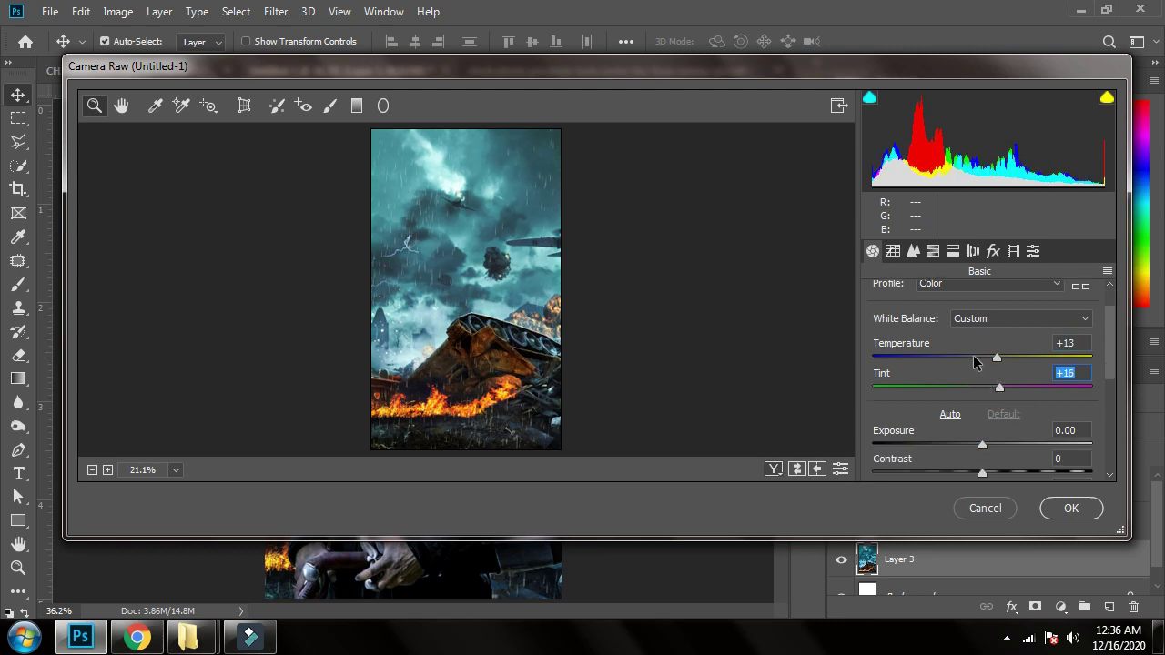
drag(996, 357, 968, 387)
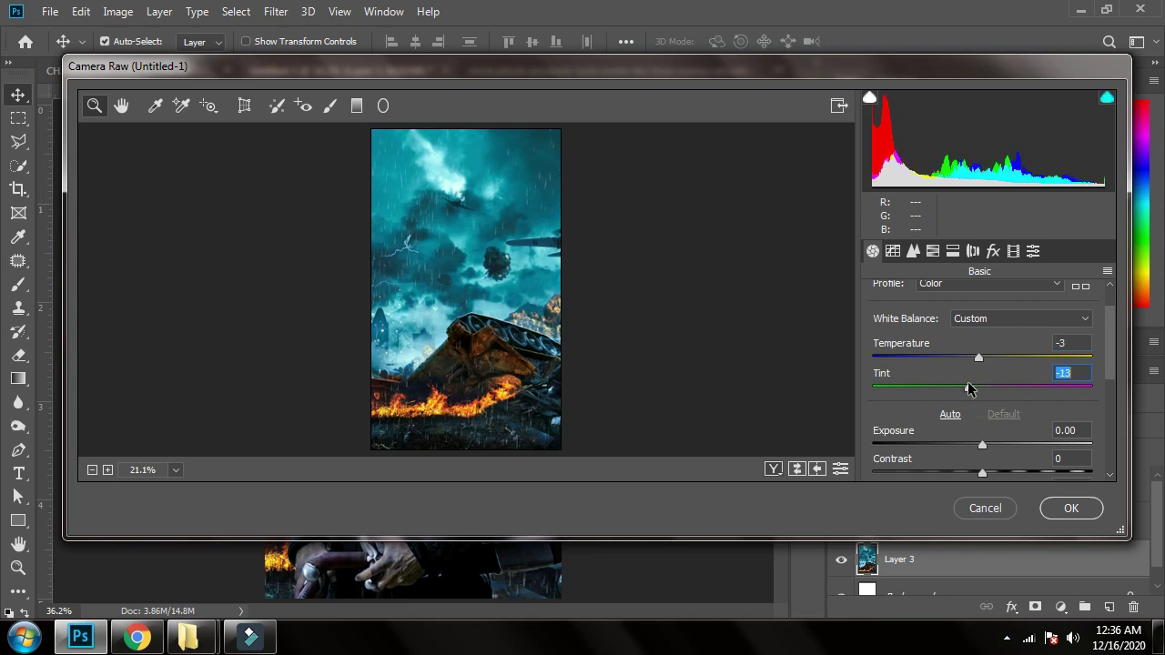
drag(978, 447, 967, 447)
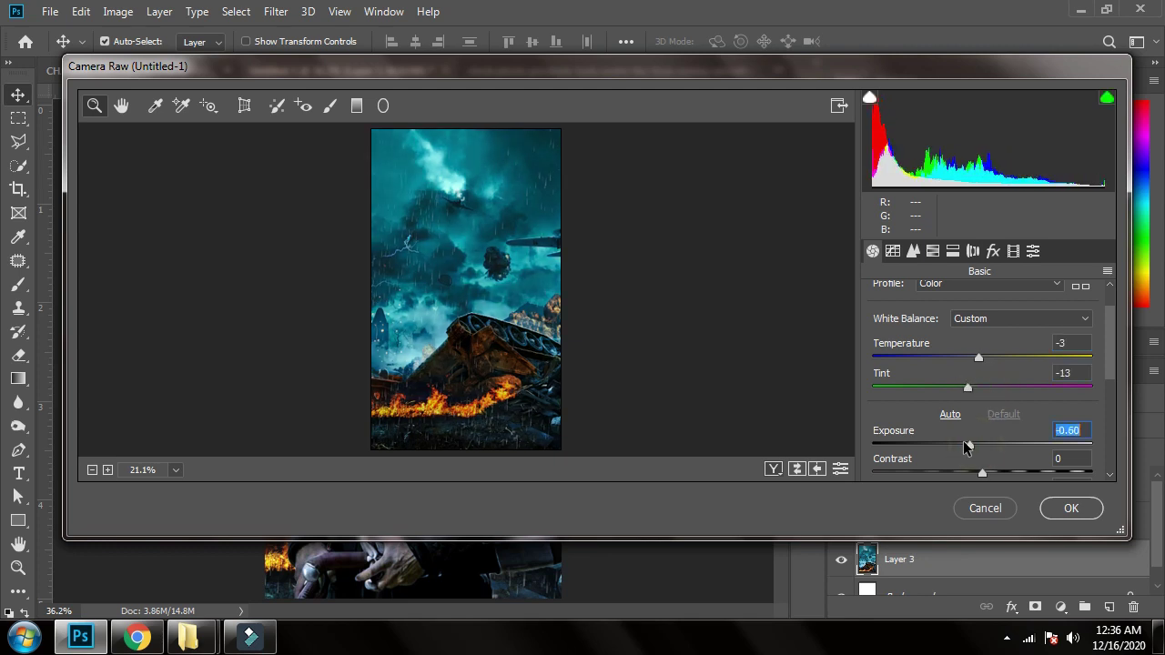
scroll(972, 435, down, 2)
drag(981, 385, 976, 443)
scroll(977, 443, down, 2)
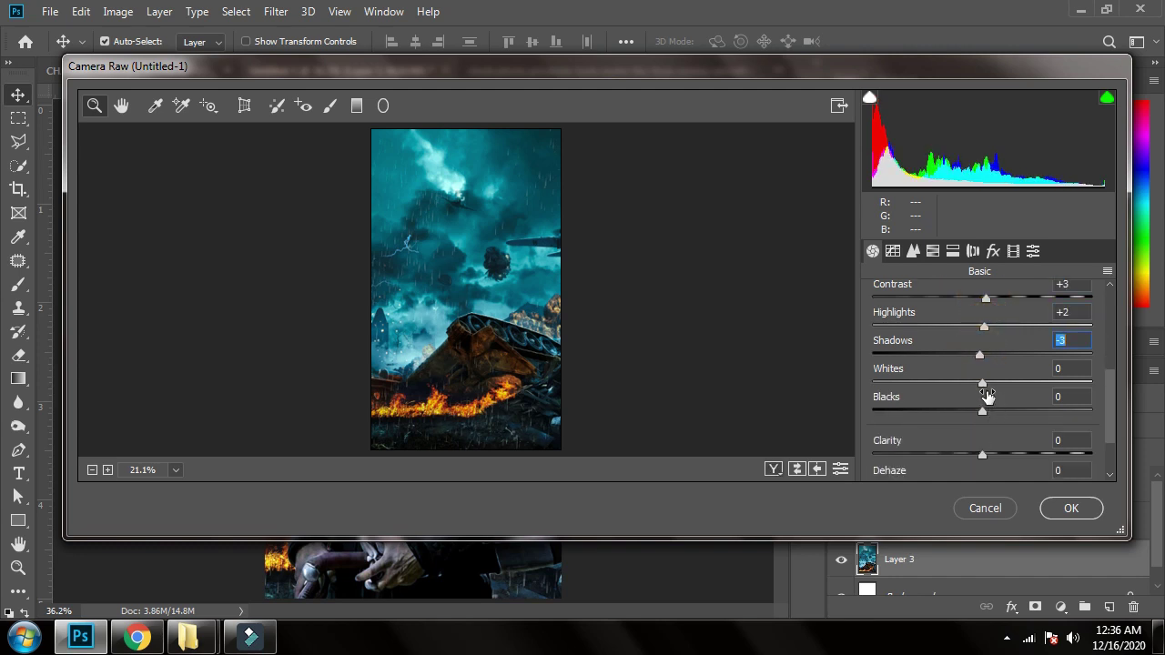
Set the background's whites to +3, blacks +8, clarity +65, dehaze +13 and saturation -10, and apply the Camera Raw Filter
drag(981, 391, 1054, 400)
scroll(990, 389, down, 1)
click(996, 439)
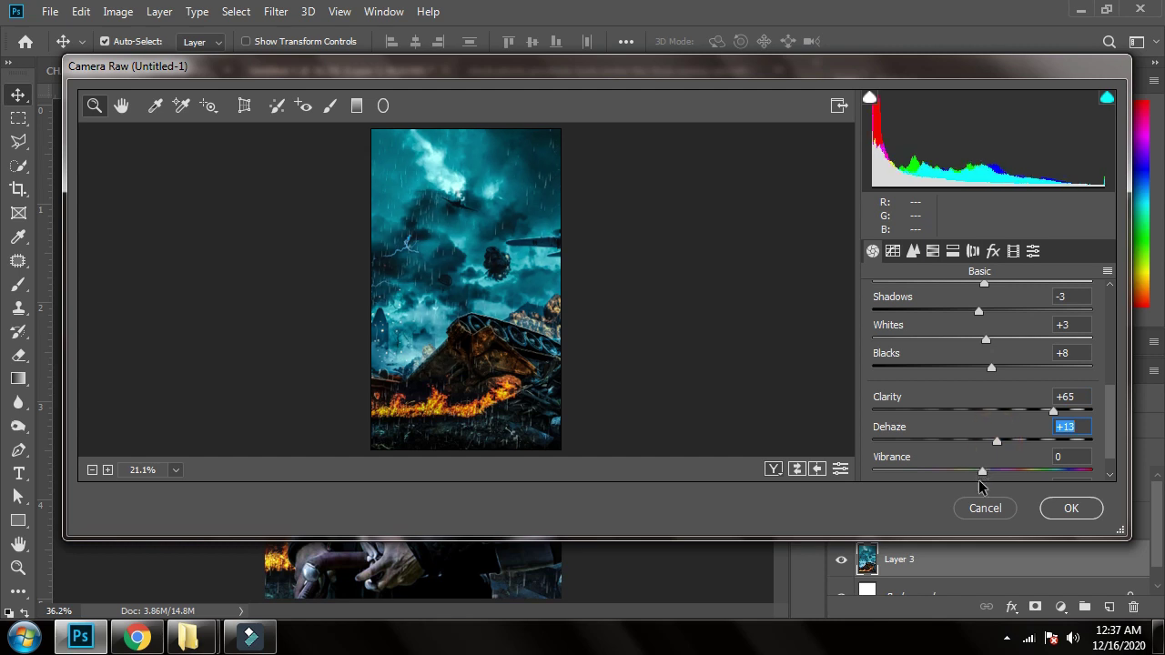
scroll(984, 469, down, 1)
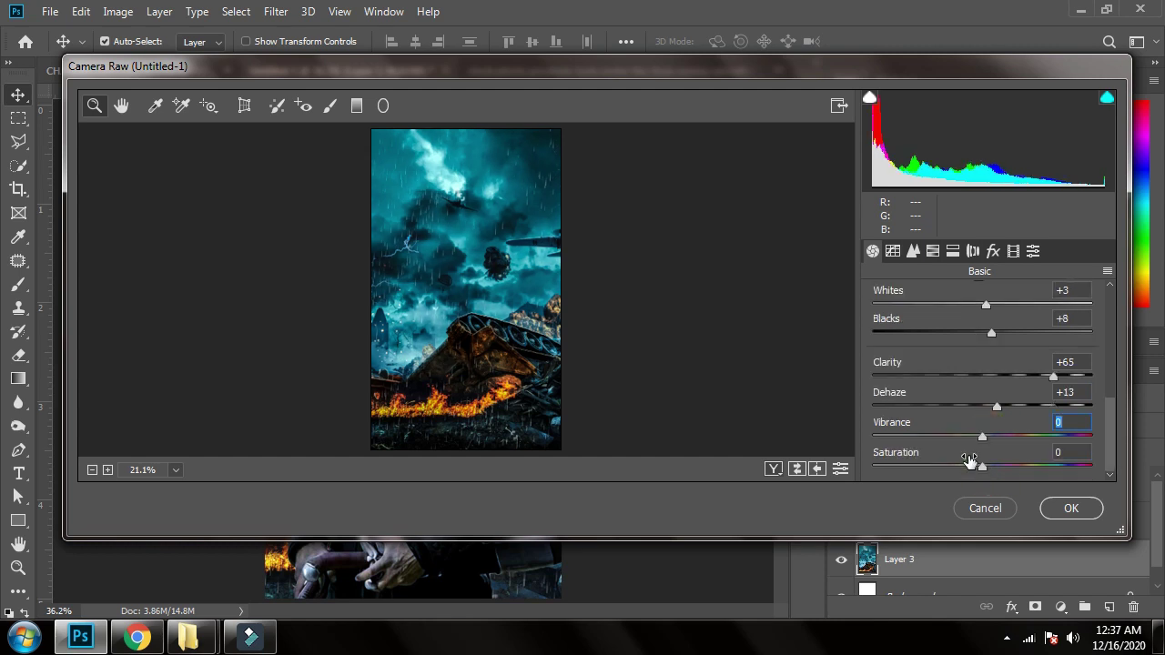
drag(984, 469, 971, 469)
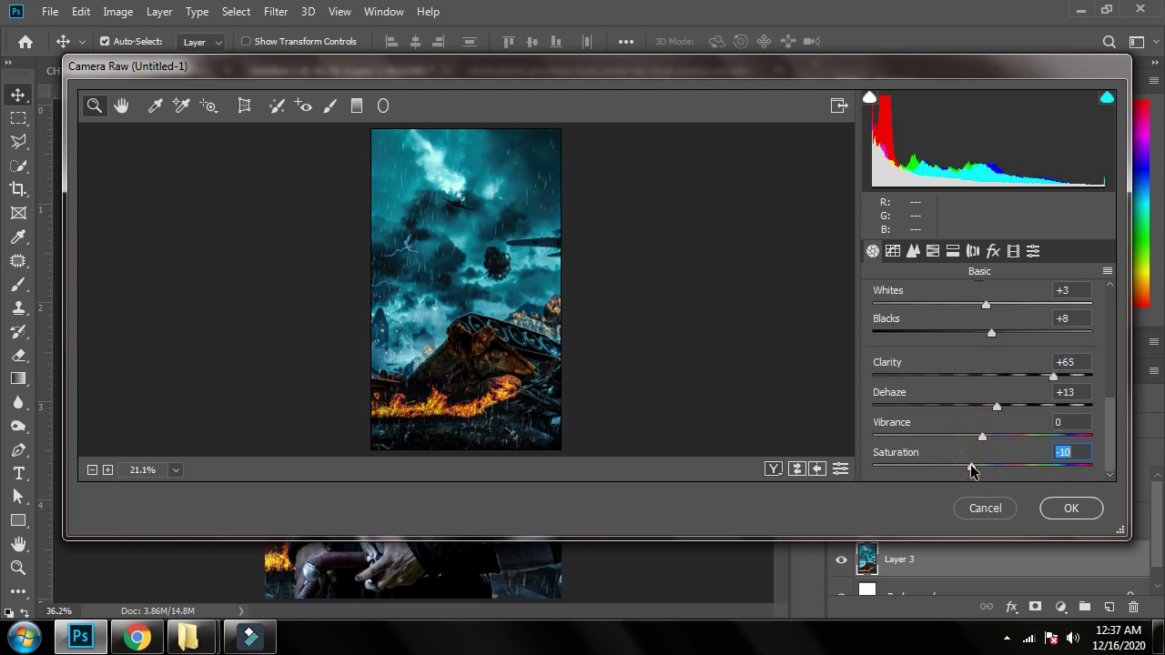
click(1065, 506)
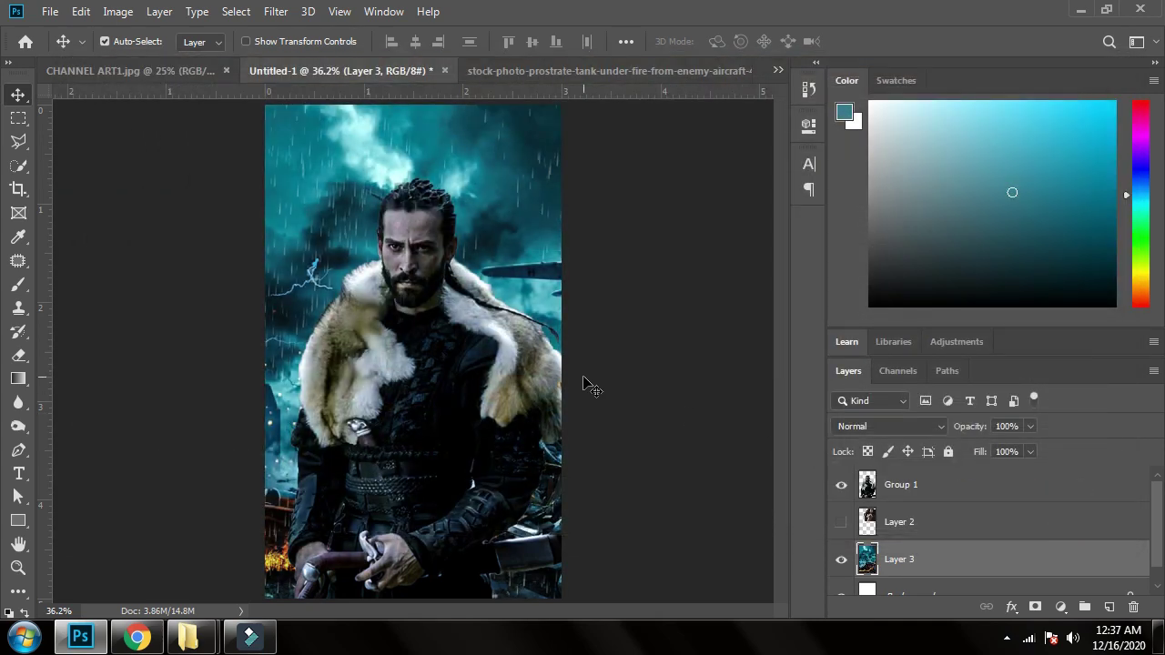
Show the horse rider's layer and shift the rider slightly right and down behind the standing man
click(839, 523)
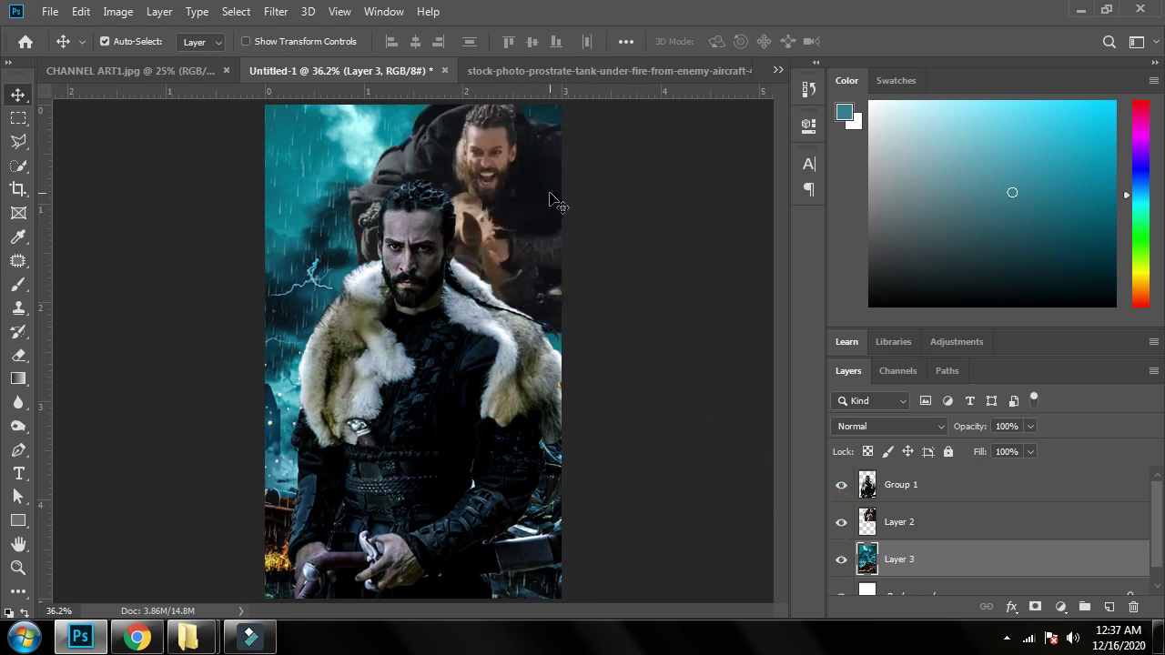
drag(526, 206, 539, 207)
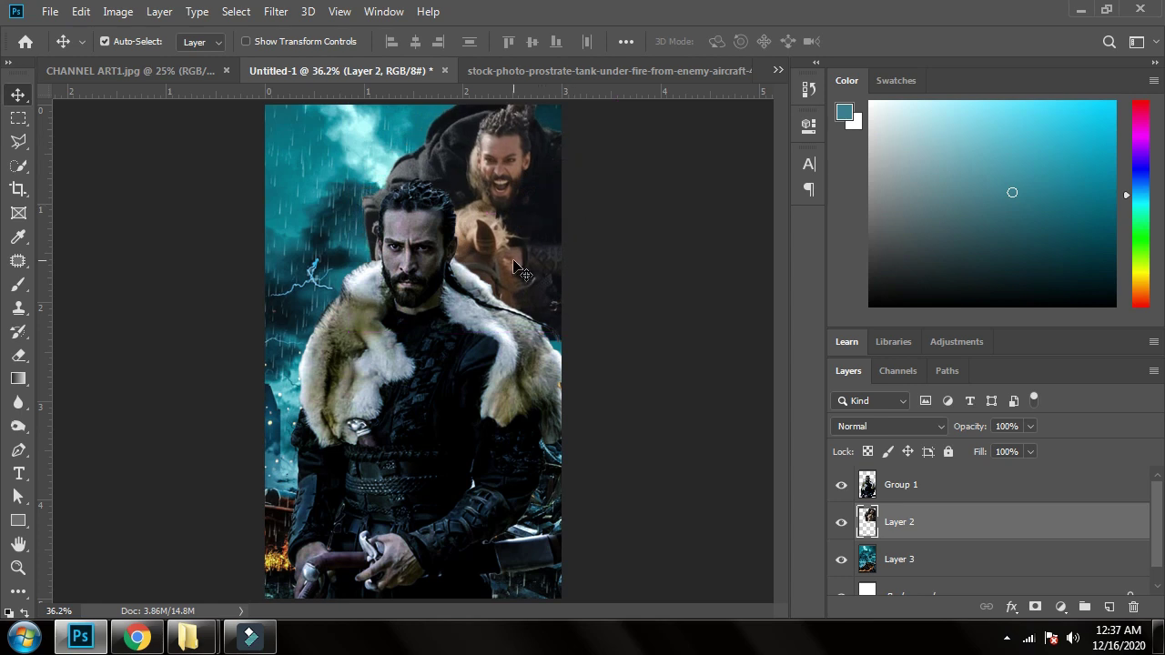
key(ctrl)
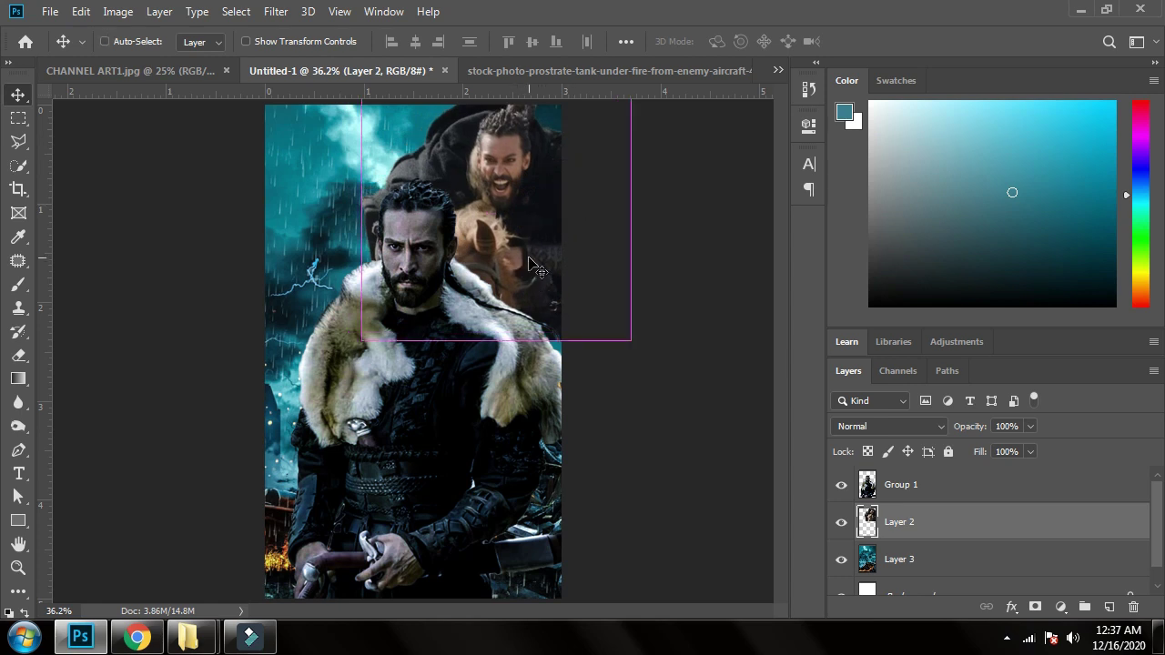
key(ctrl+plus)
drag(555, 236, 565, 376)
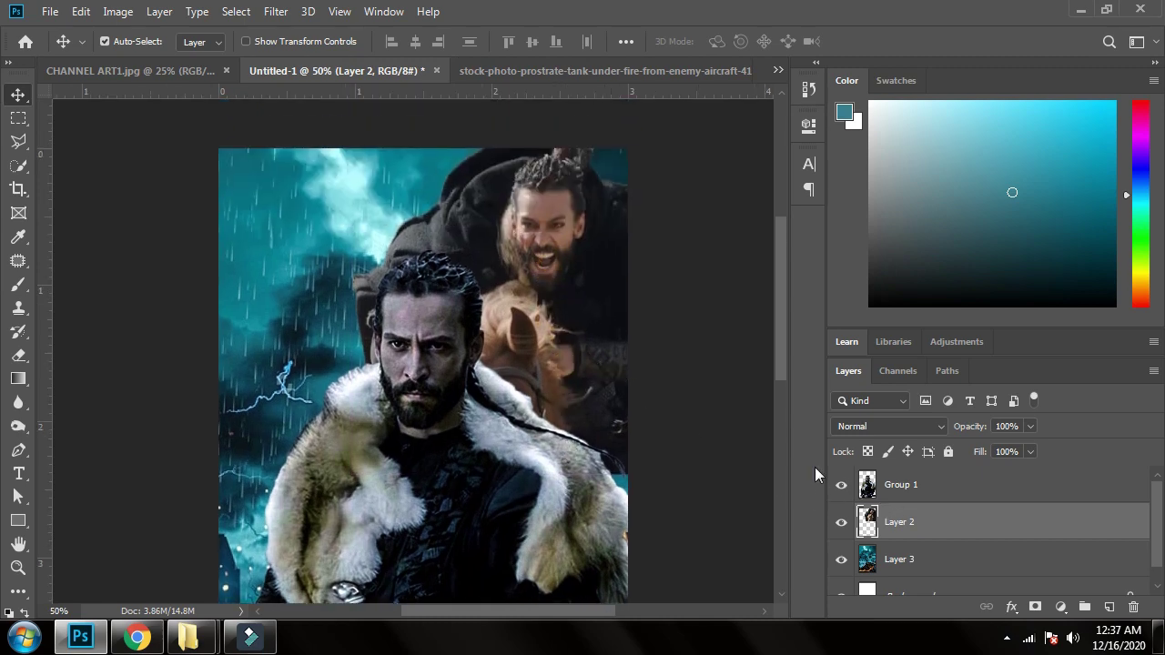
Apply Auto Tone, Auto Contrast and Auto Color to the horse rider's layer
click(128, 12)
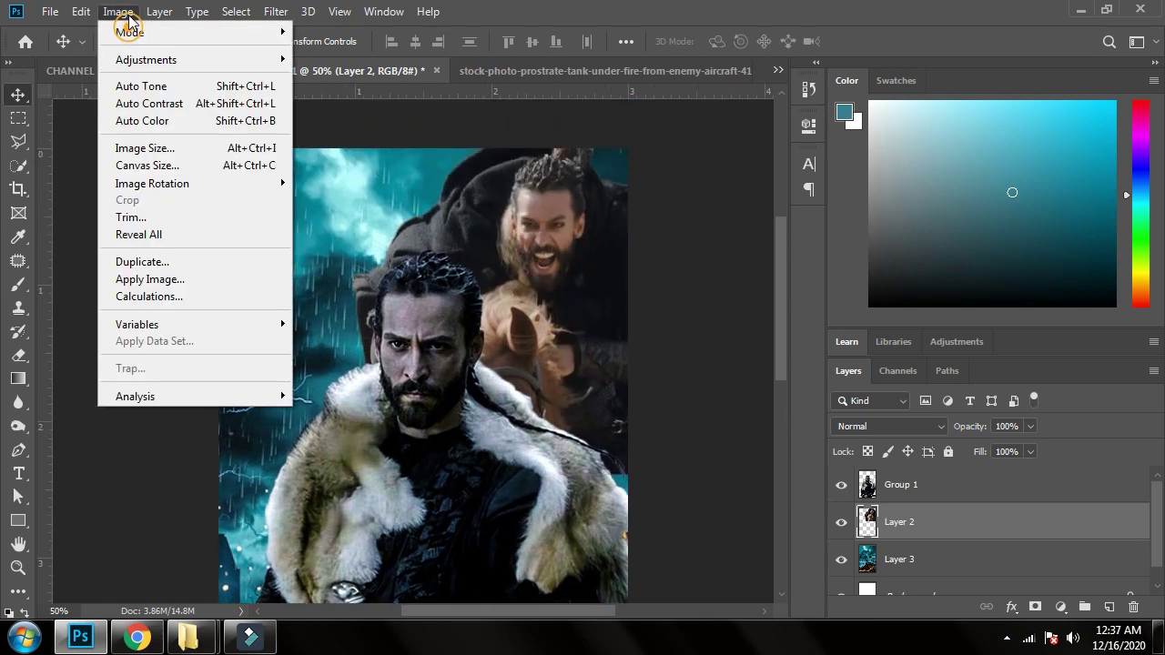
click(141, 86)
click(119, 12)
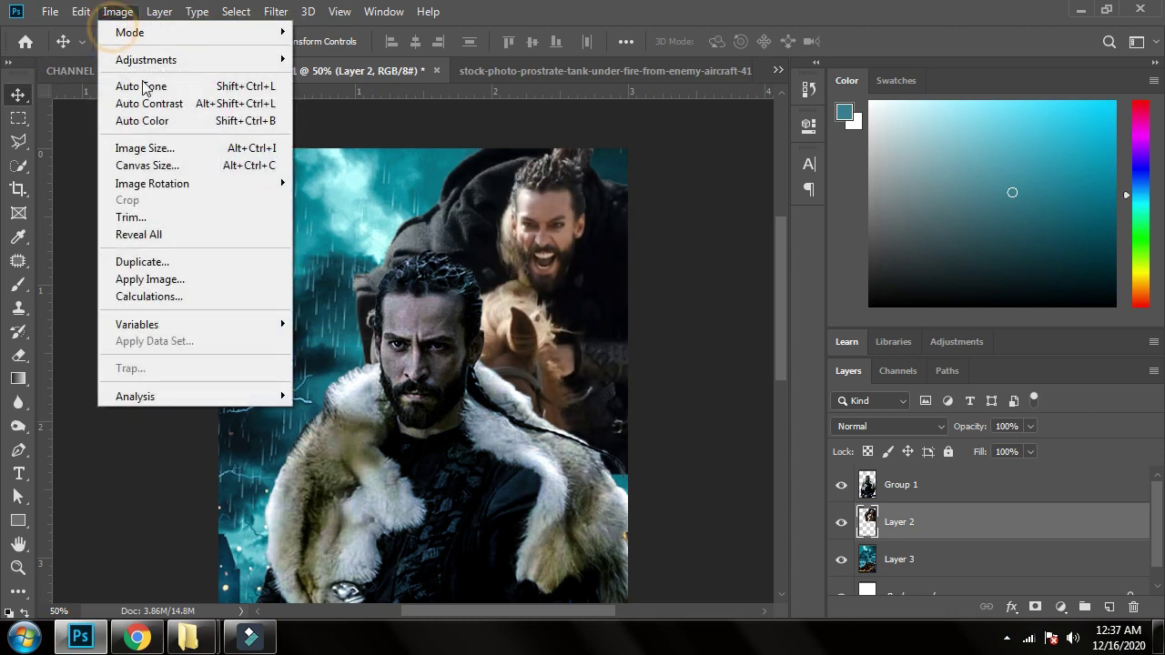
click(150, 104)
click(127, 12)
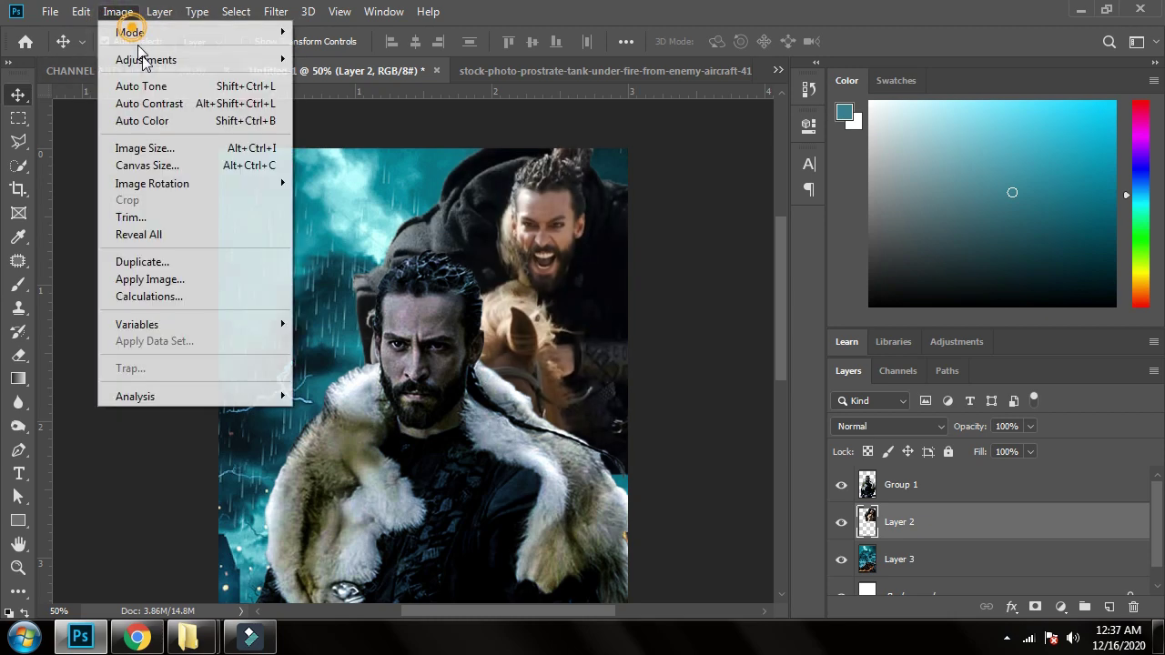
click(153, 120)
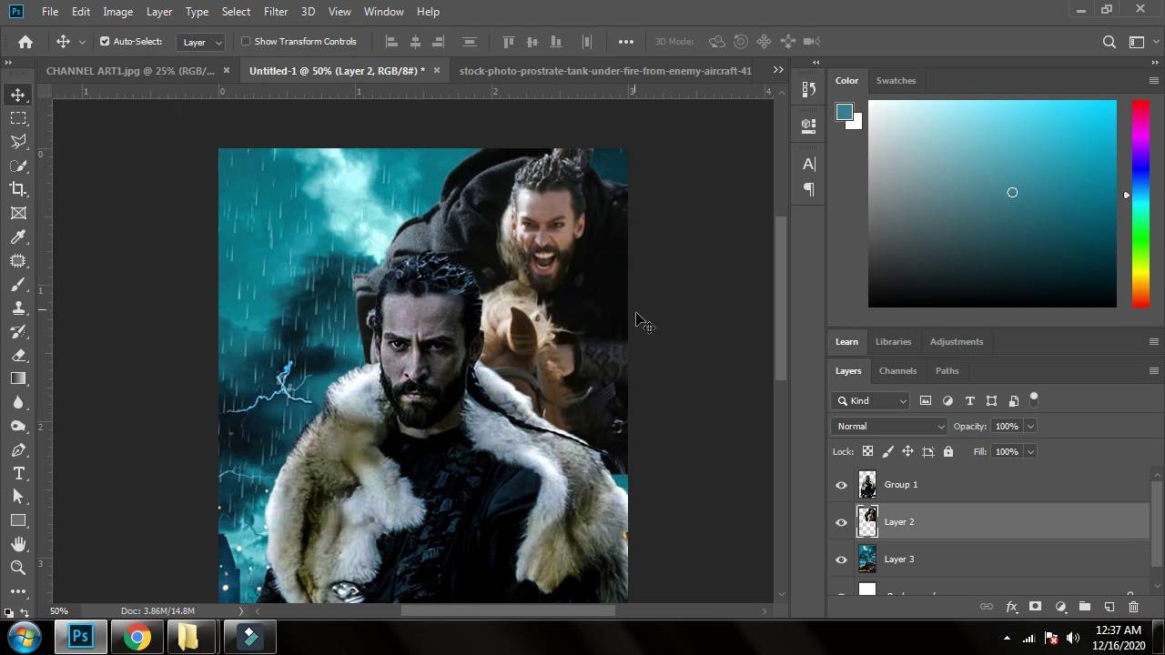
Set the horse rider layer's blend mode to Screen and shift the rider slightly right and down
click(913, 433)
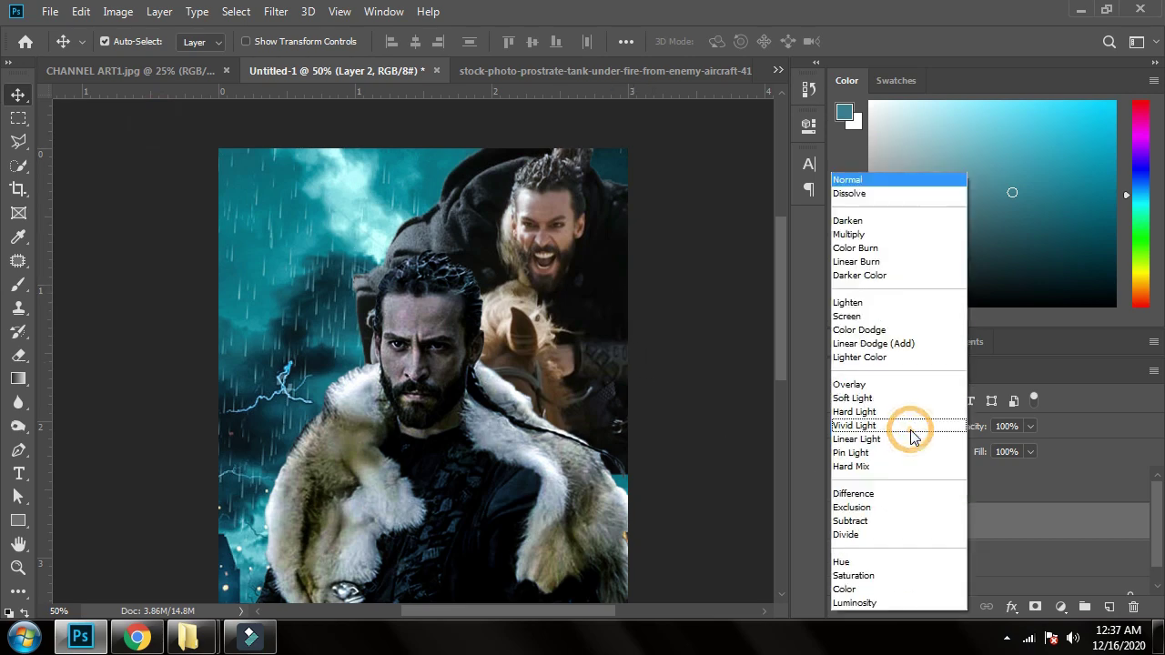
click(872, 316)
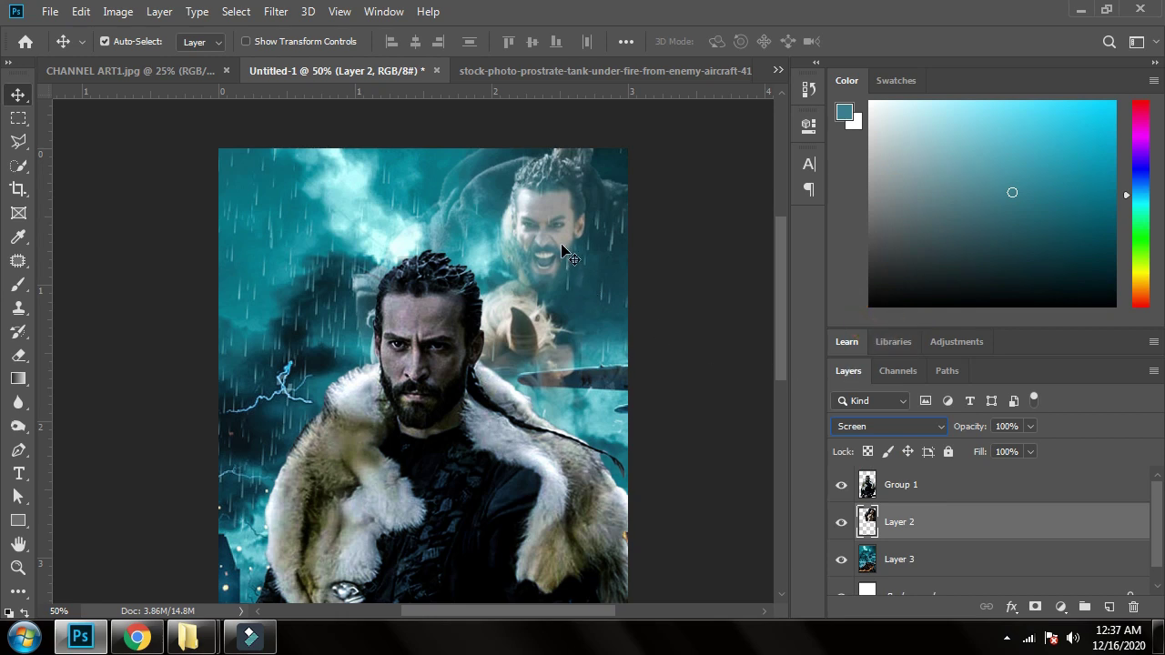
mouse_move(558, 248)
mouse_down()
mouse_move(560, 260)
mouse_move(572, 247)
mouse_move(579, 258)
mouse_up()
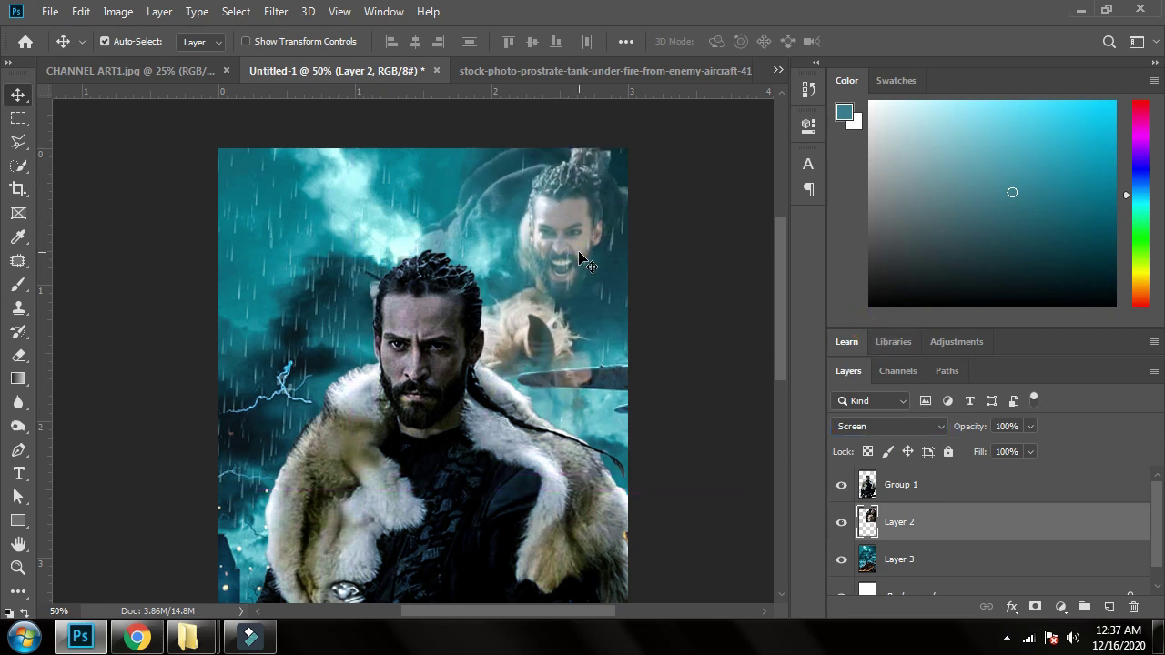
Scale the horse rider to about 84% and place him in the poster's upper-right corner behind the standing man
key(ctrl+t)
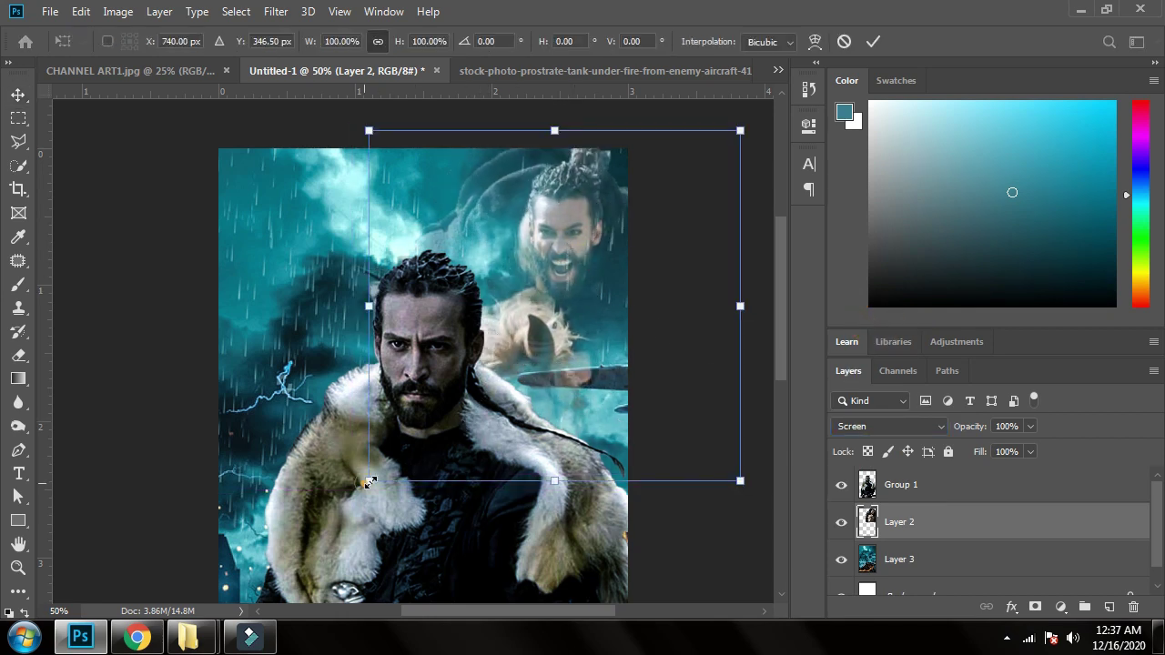
drag(368, 480, 428, 402)
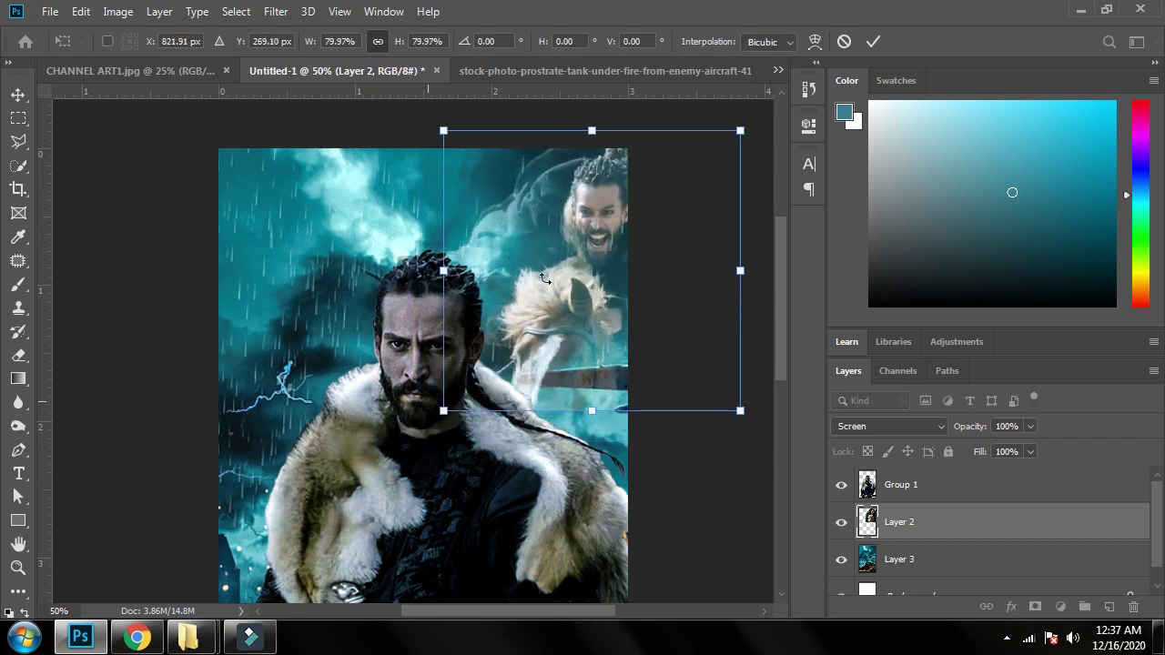
drag(620, 226, 600, 245)
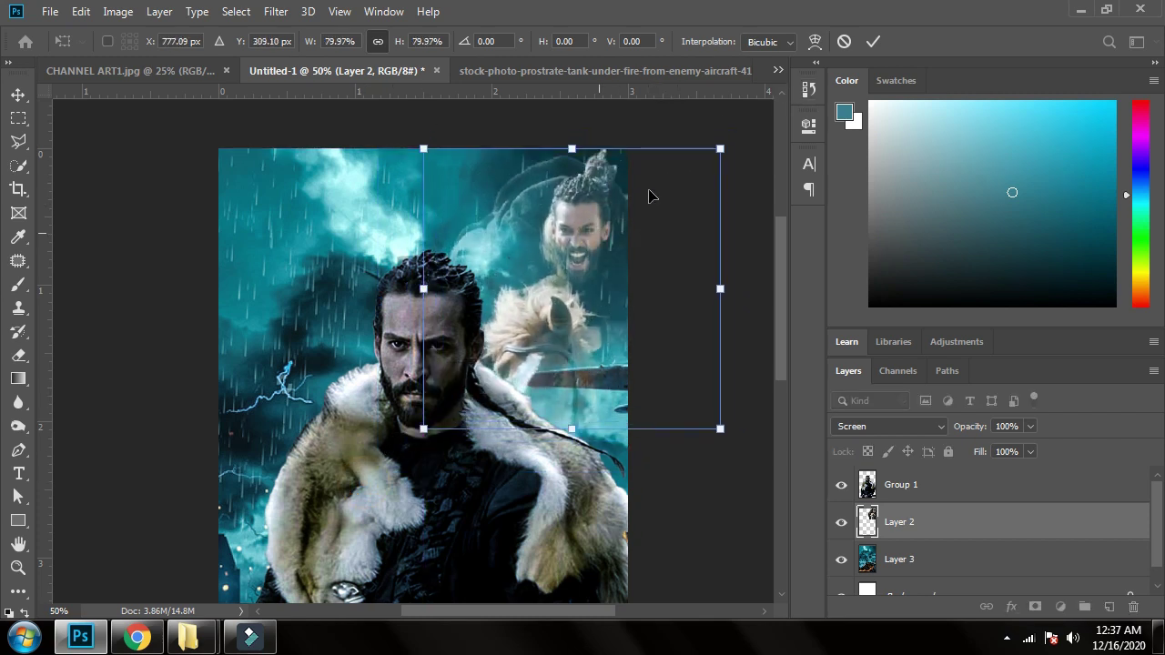
drag(720, 150, 736, 133)
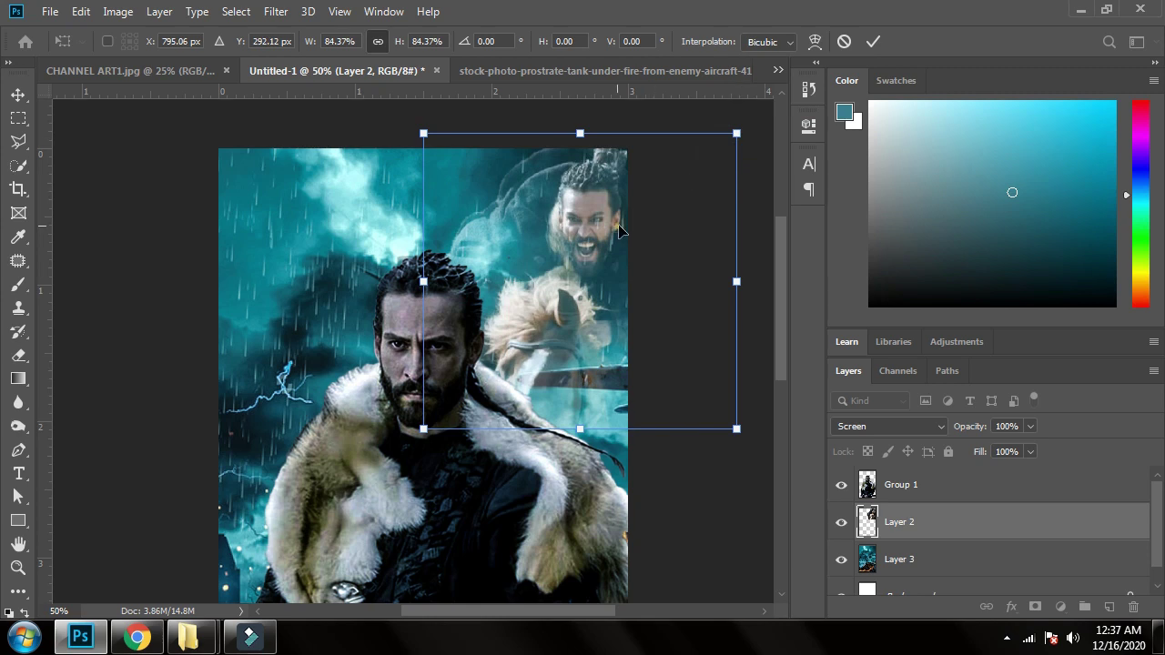
drag(619, 231, 618, 209)
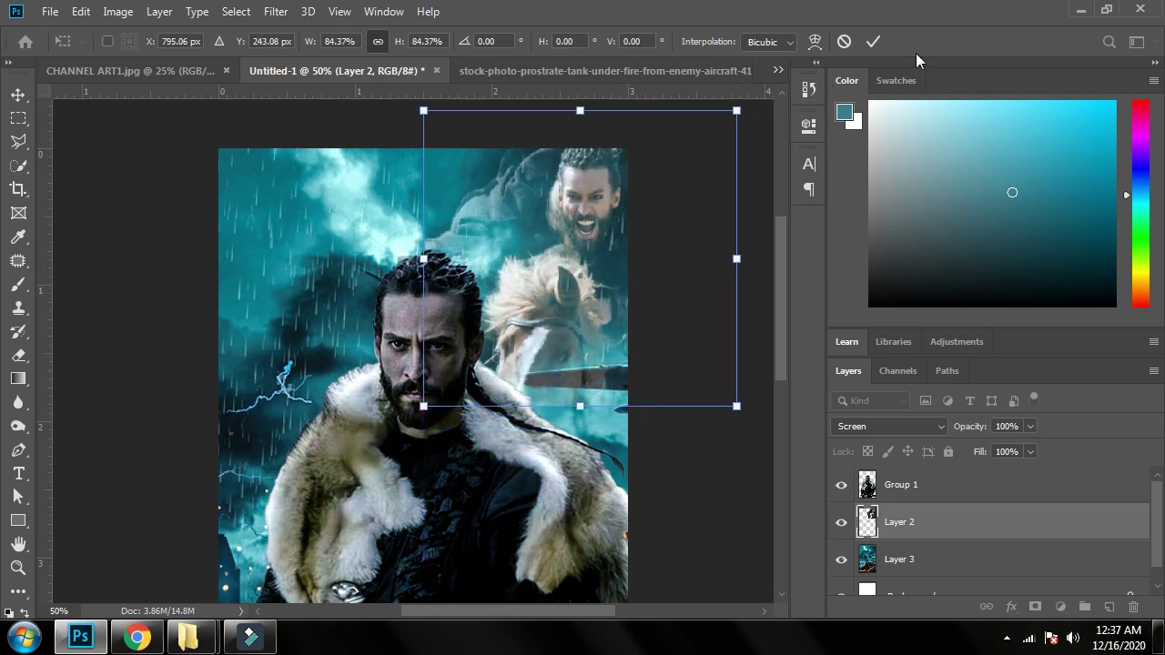
click(872, 41)
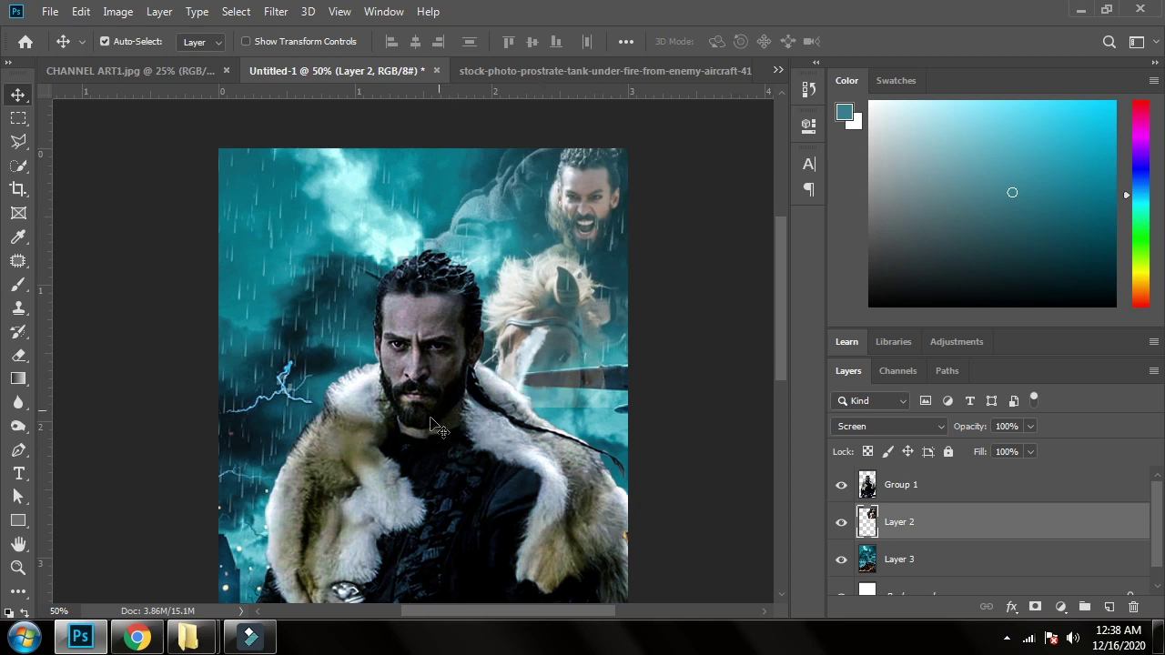
Open the Uyanis Büyük Selçuklu logo PNG from the project's image folder
drag(419, 448, 456, 408)
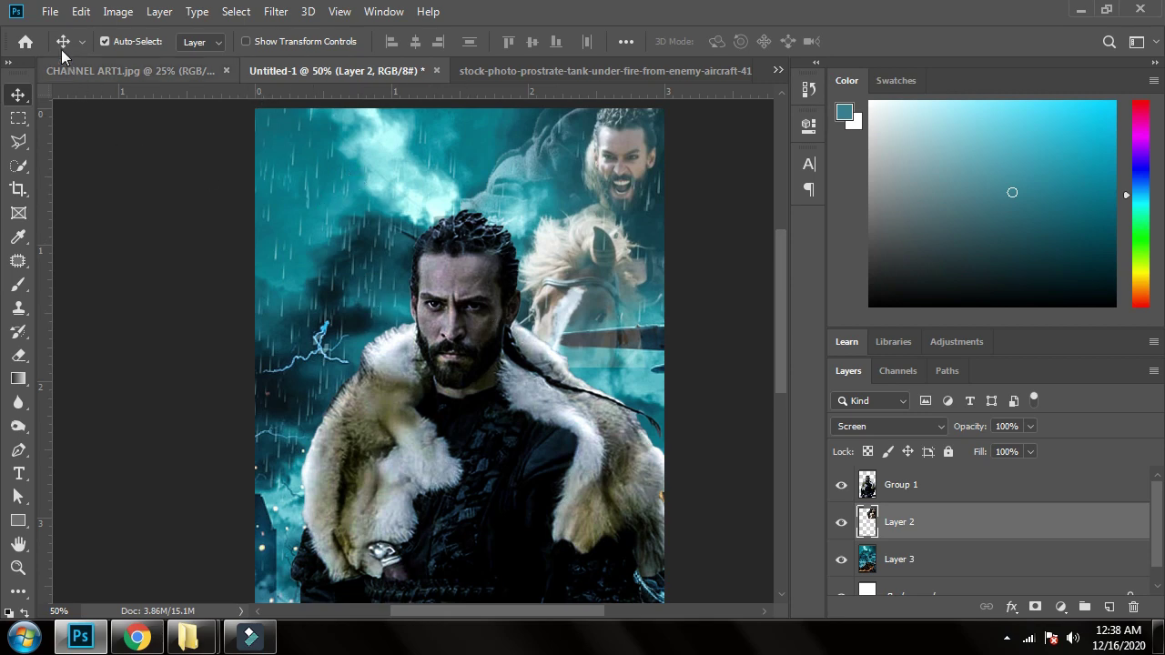
click(47, 12)
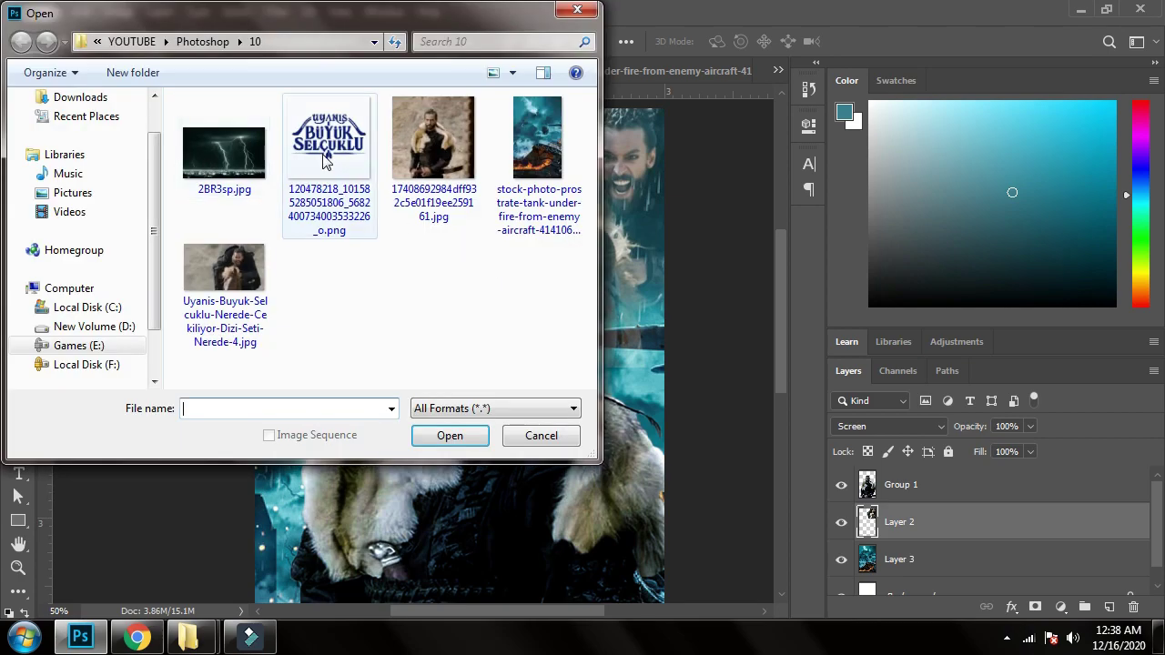
double_click(321, 153)
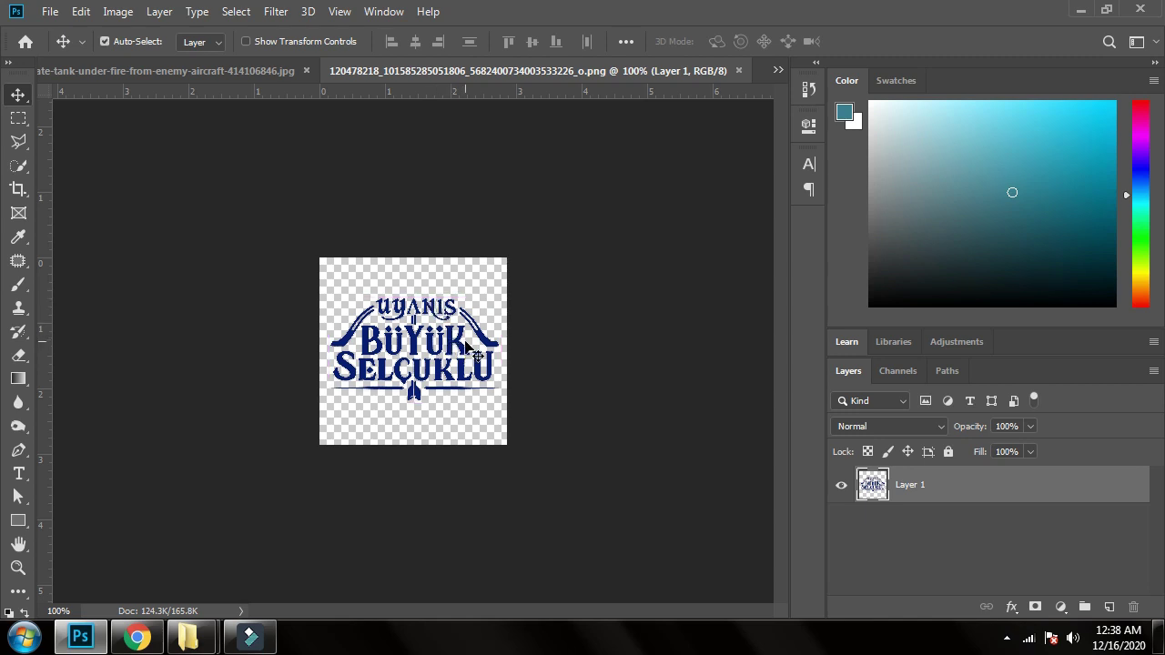
key(ctrl+a)
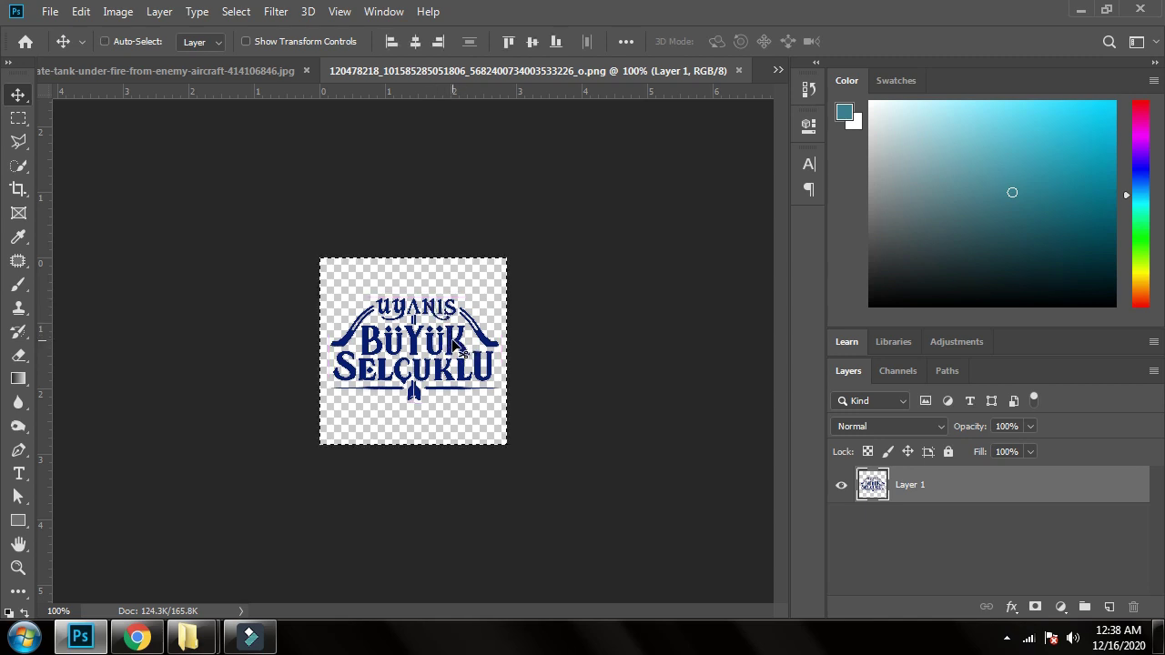
key(ctrl+d)
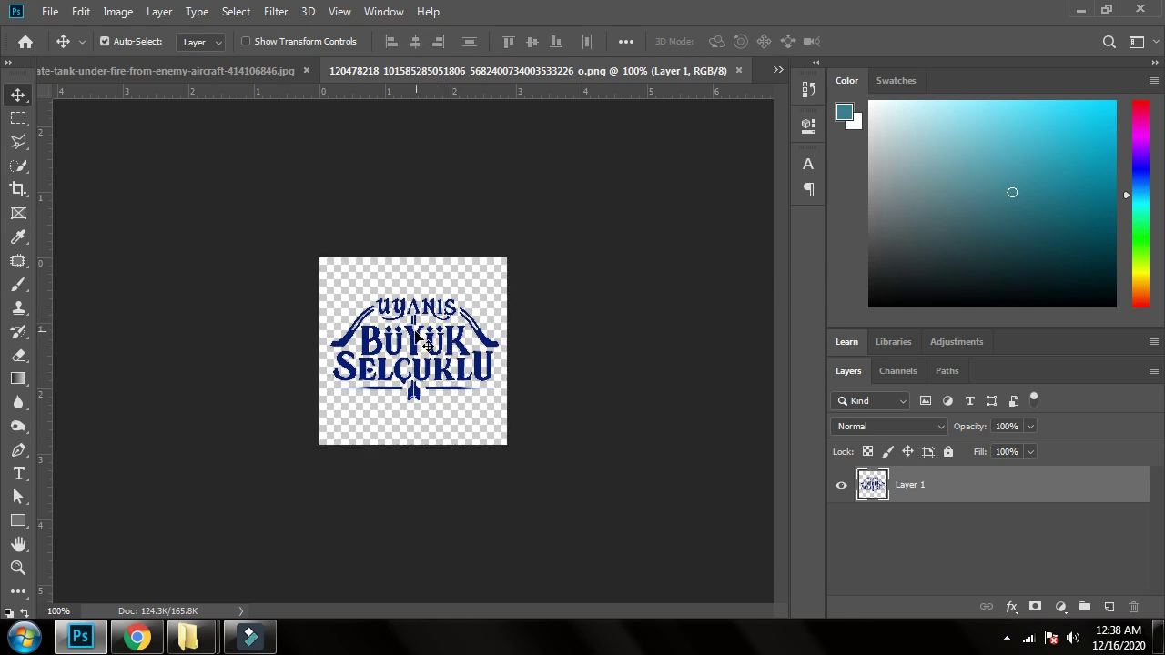
Try to transfer the logo by way of the tank stock photo, and close that photo's document
drag(416, 331, 371, 281)
drag(345, 343, 143, 73)
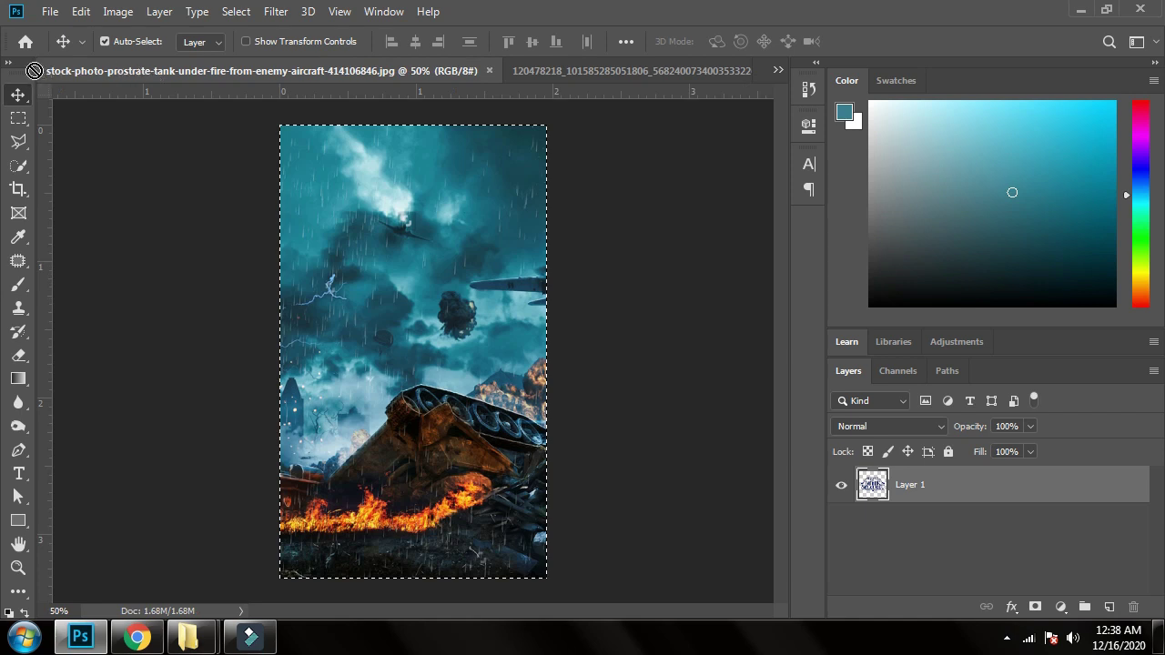
drag(34, 71, 595, 127)
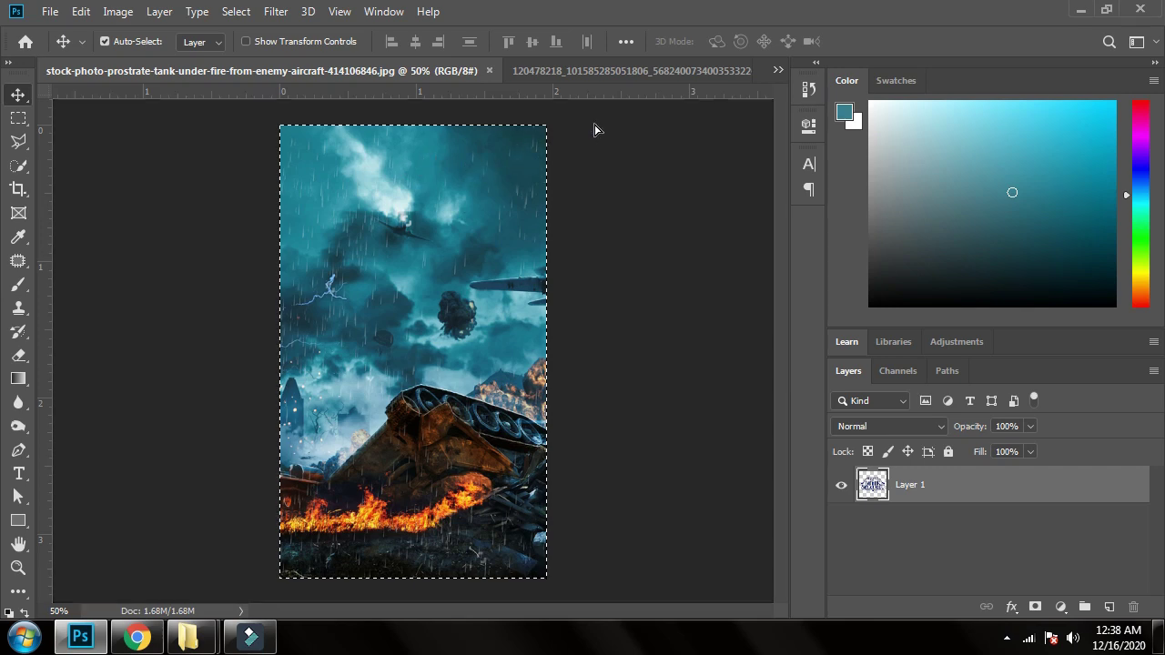
click(534, 70)
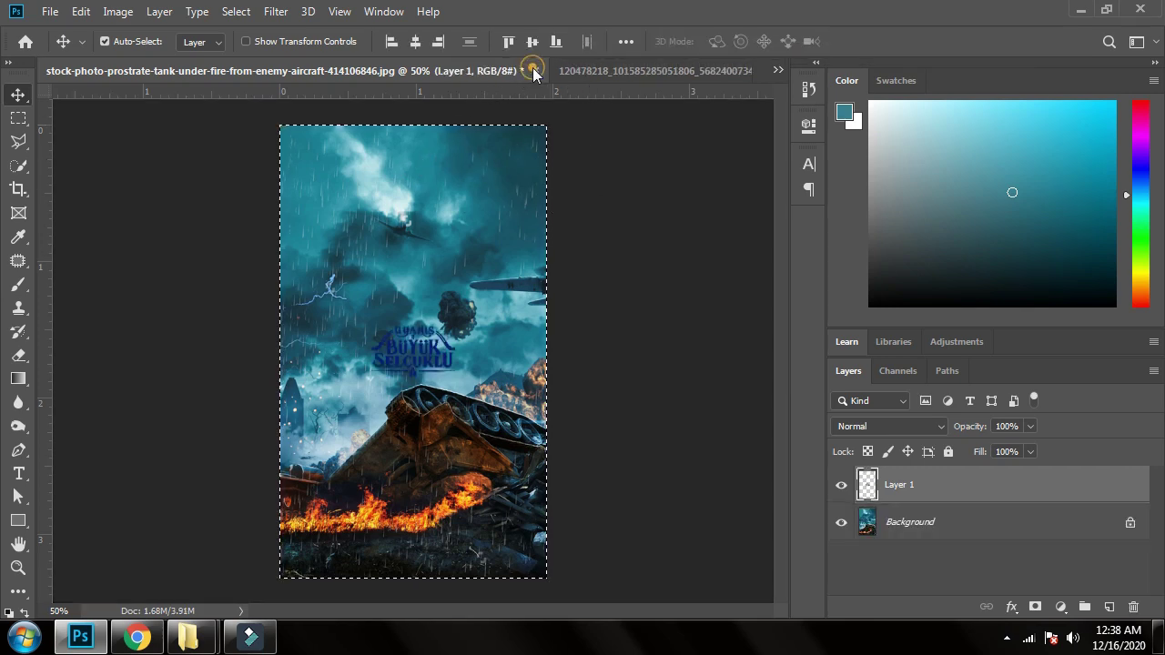
click(575, 250)
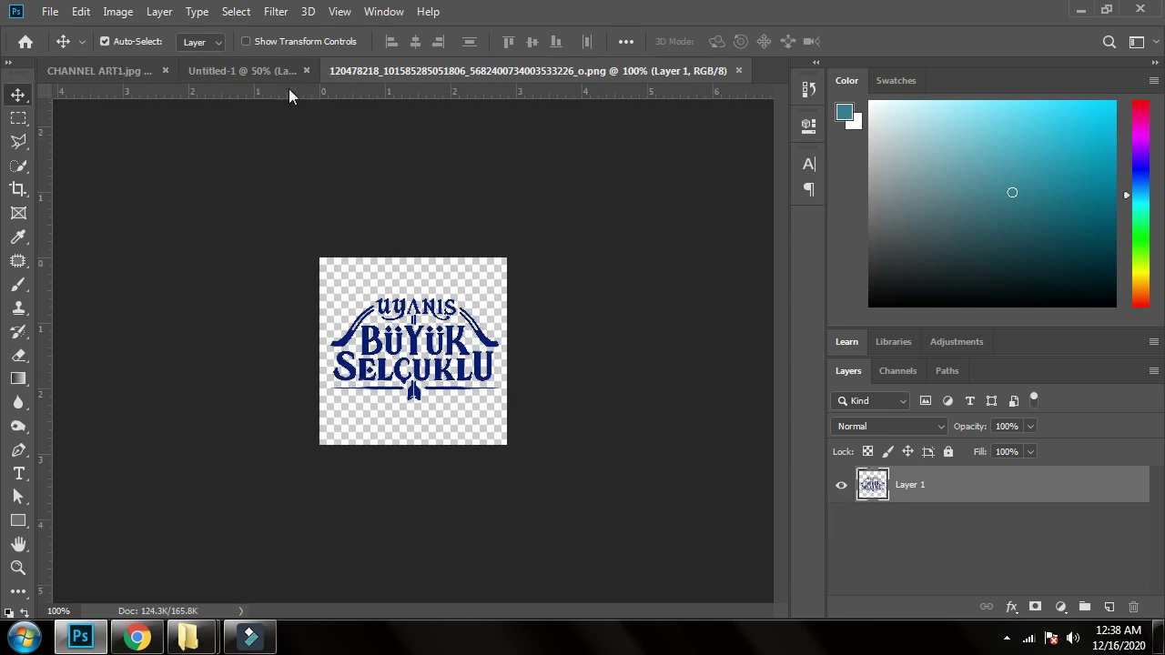
Copy the logo into the poster, scale it to about 202% and place it in the poster's upper-left corner
click(242, 69)
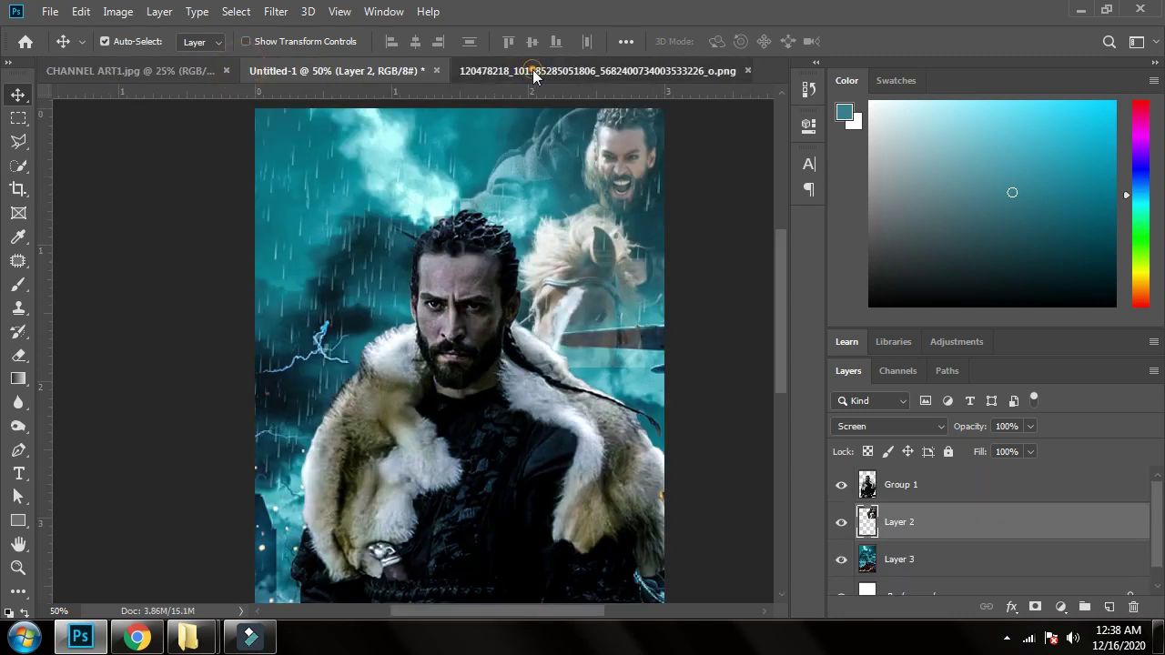
click(534, 73)
drag(423, 341, 503, 293)
key(ctrl+t)
mouse_move(429, 211)
mouse_down()
mouse_move(399, 195)
mouse_move(433, 221)
mouse_up()
drag(475, 263, 416, 213)
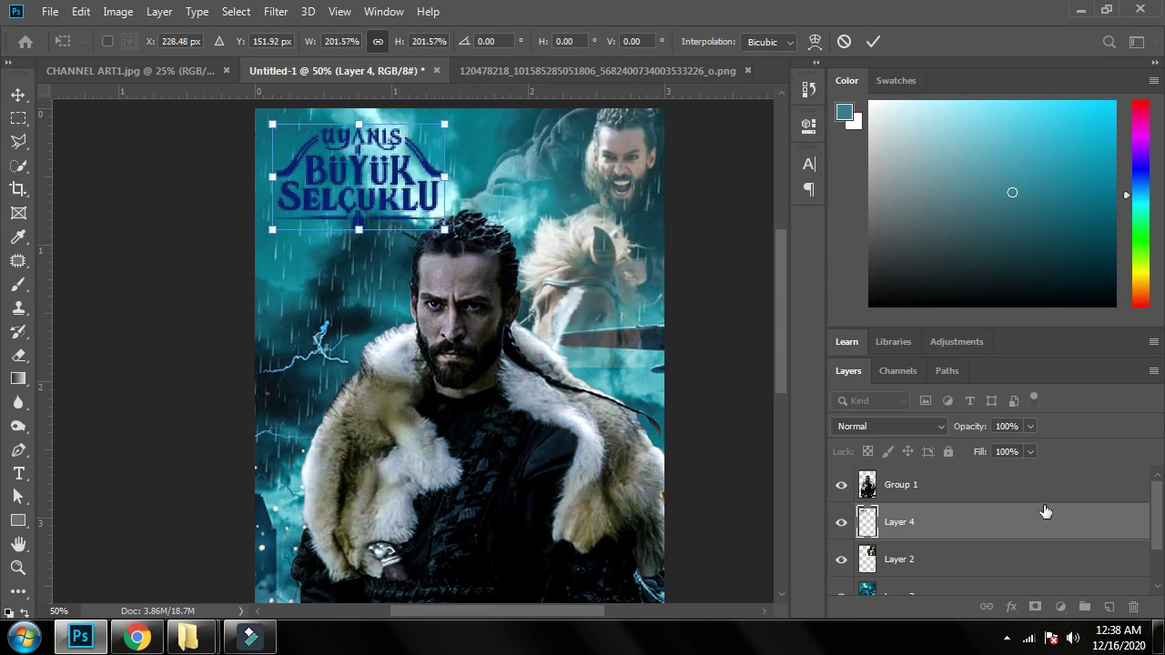
key(Return)
Add a white Color Overlay, Bevel & Emboss and Outer Glow to the logo layer
double_click(1026, 521)
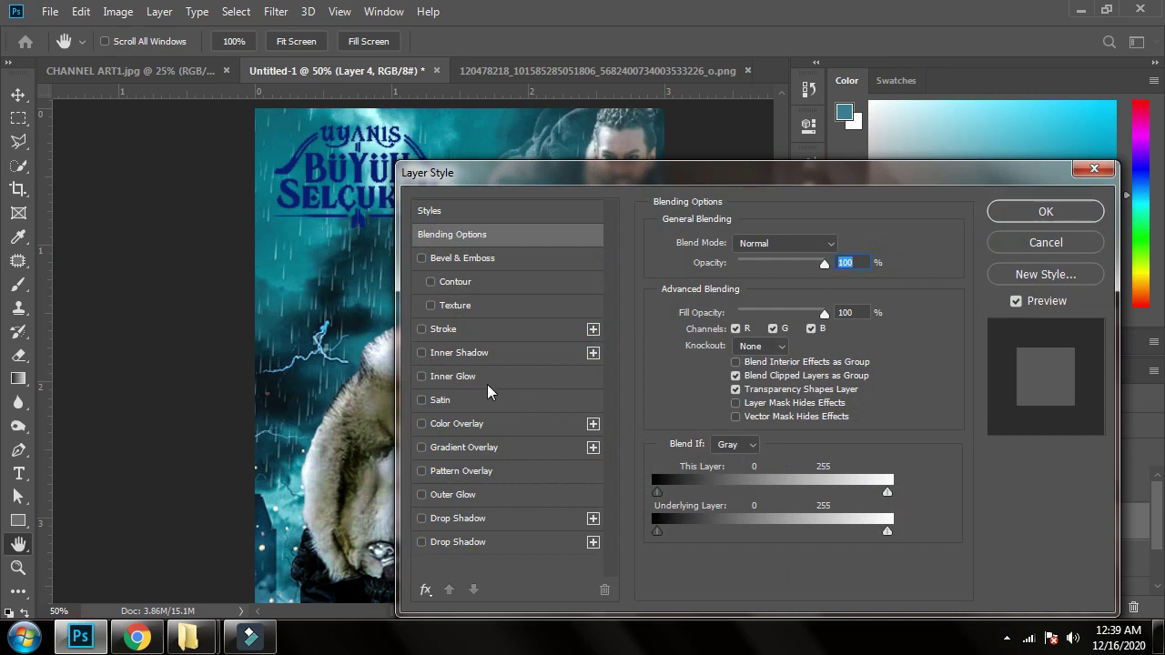
click(464, 425)
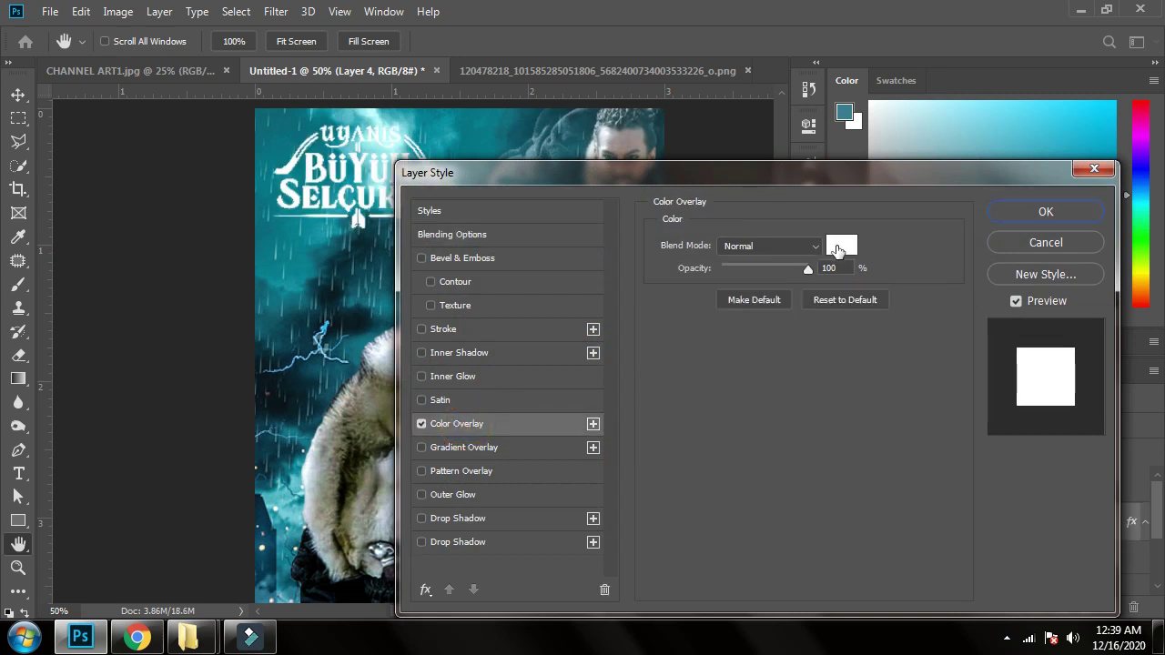
click(421, 260)
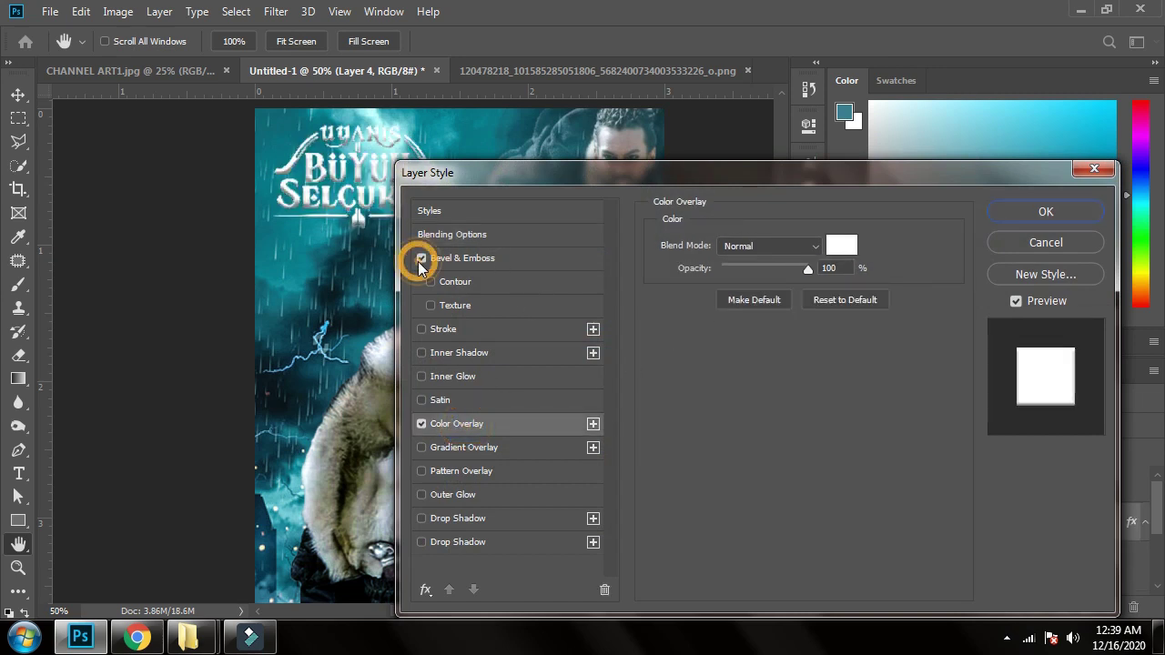
drag(517, 179, 646, 194)
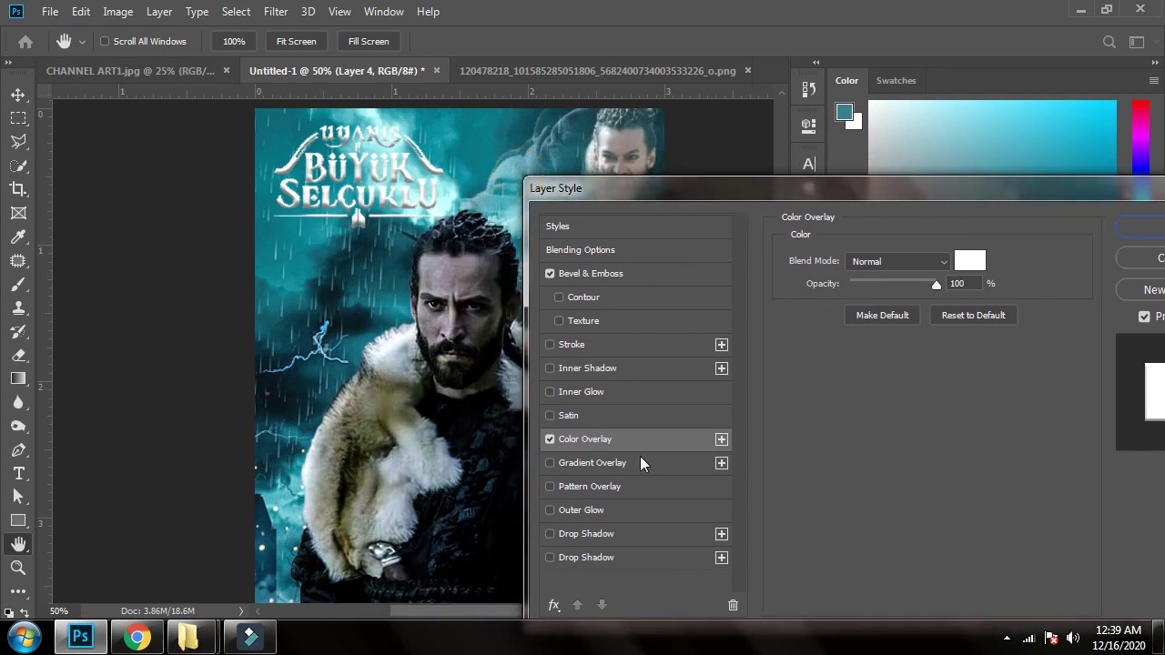
click(554, 346)
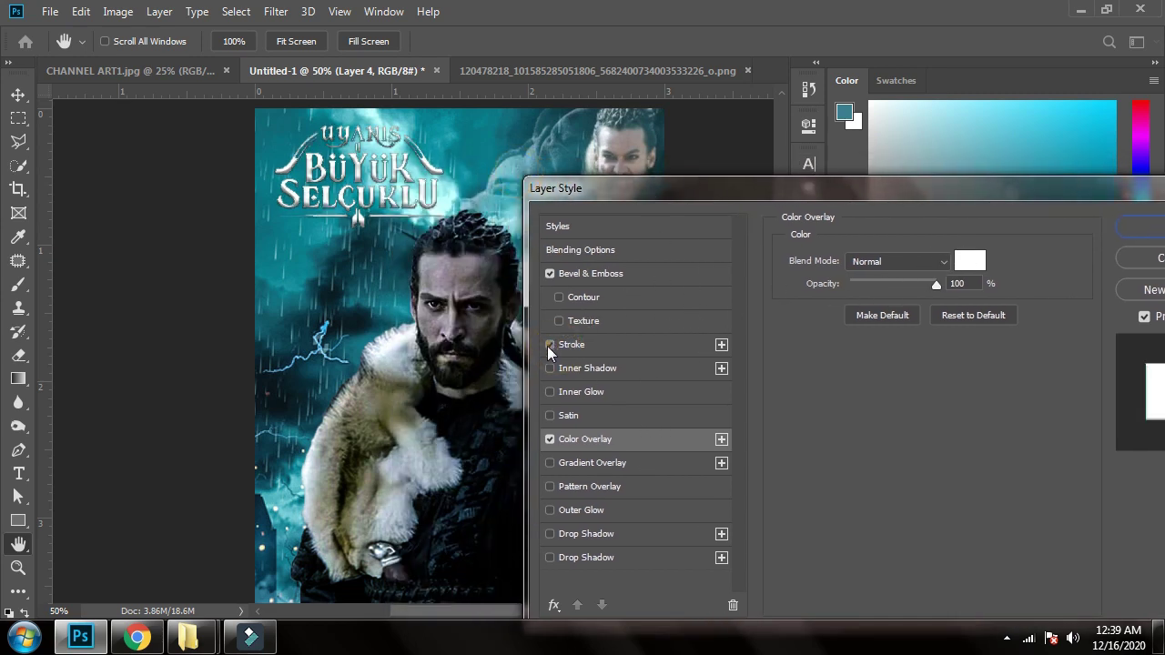
click(548, 346)
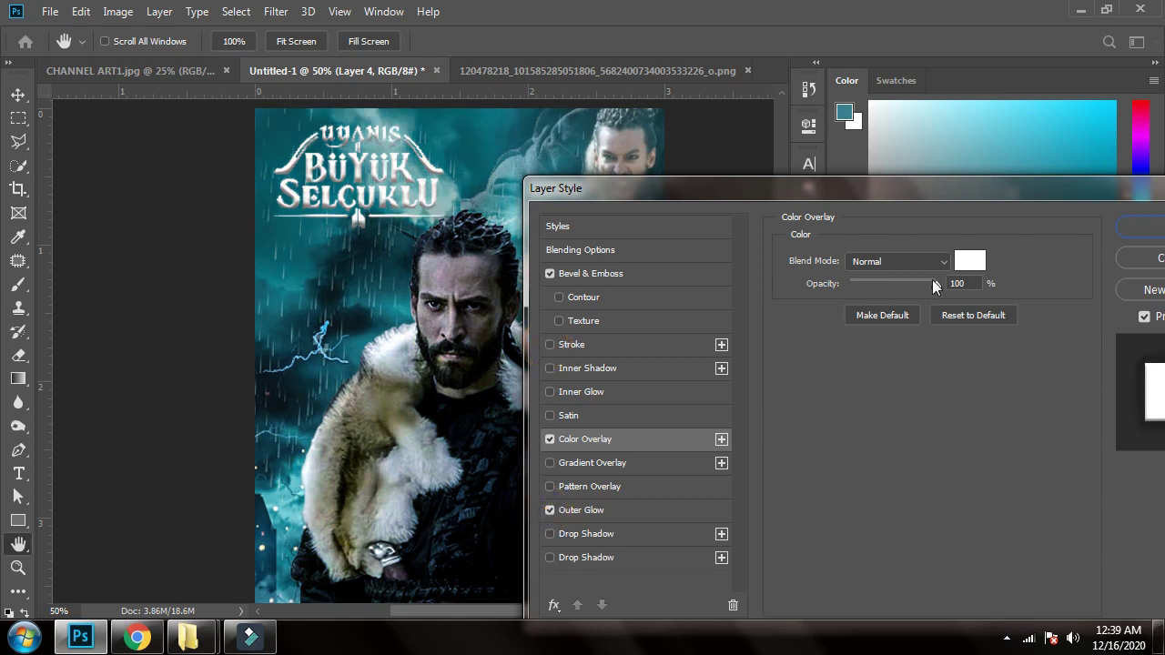
Try a black Color Overlay on the logo, and set the overlay colour back to white
click(960, 259)
drag(837, 409, 813, 545)
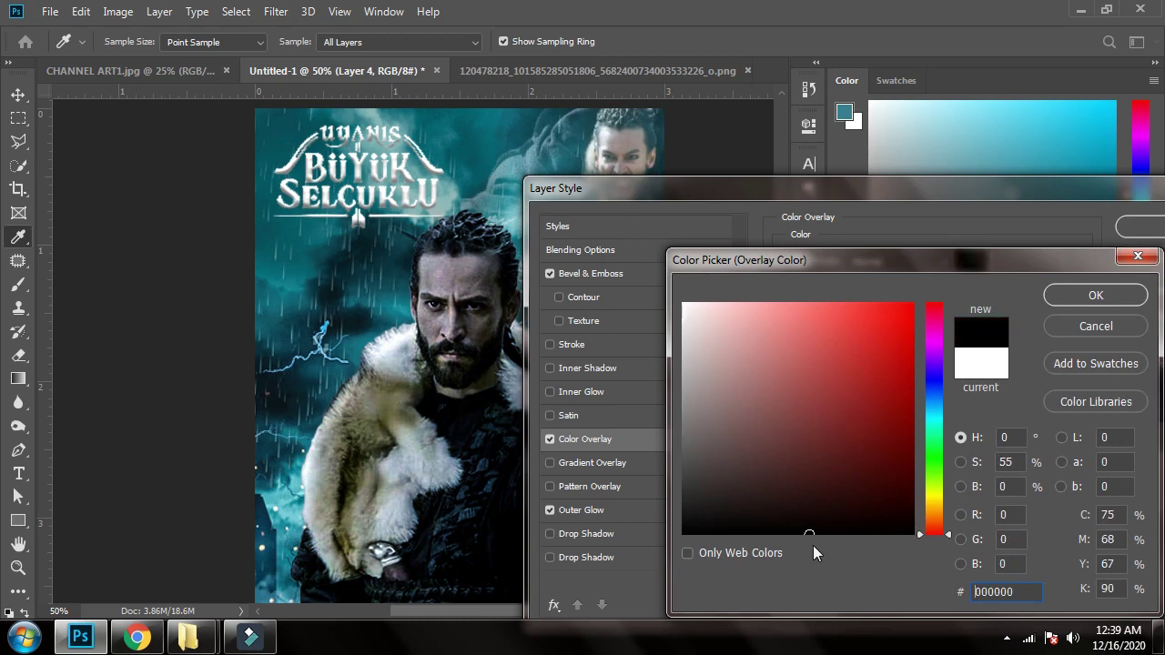
click(1088, 299)
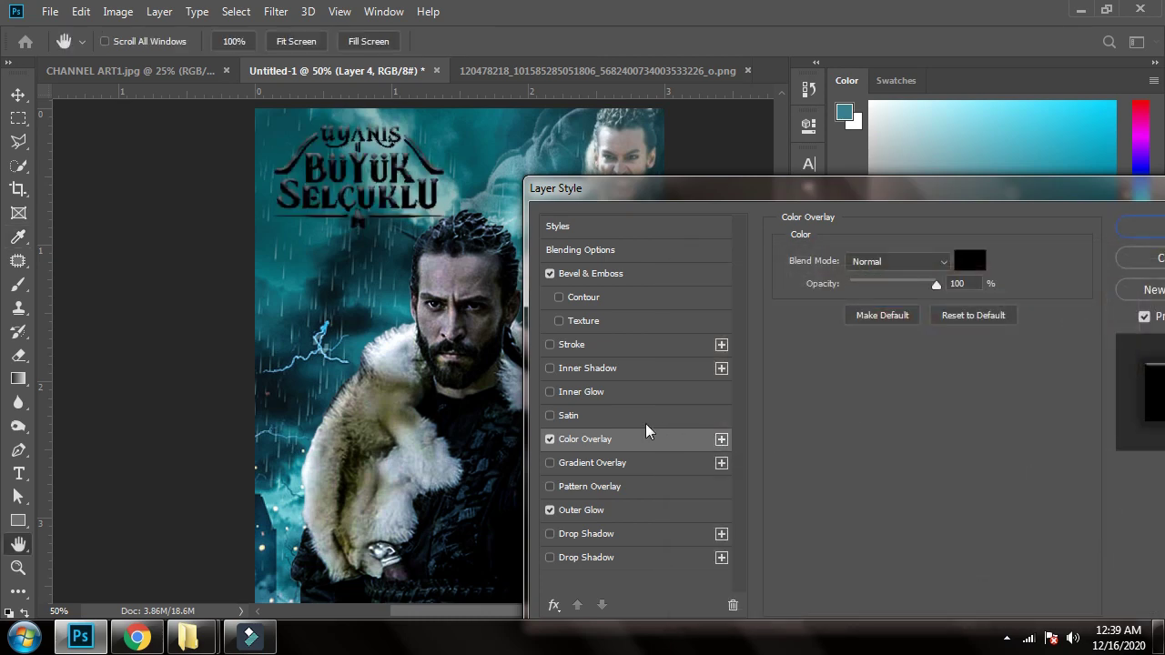
click(549, 439)
click(619, 507)
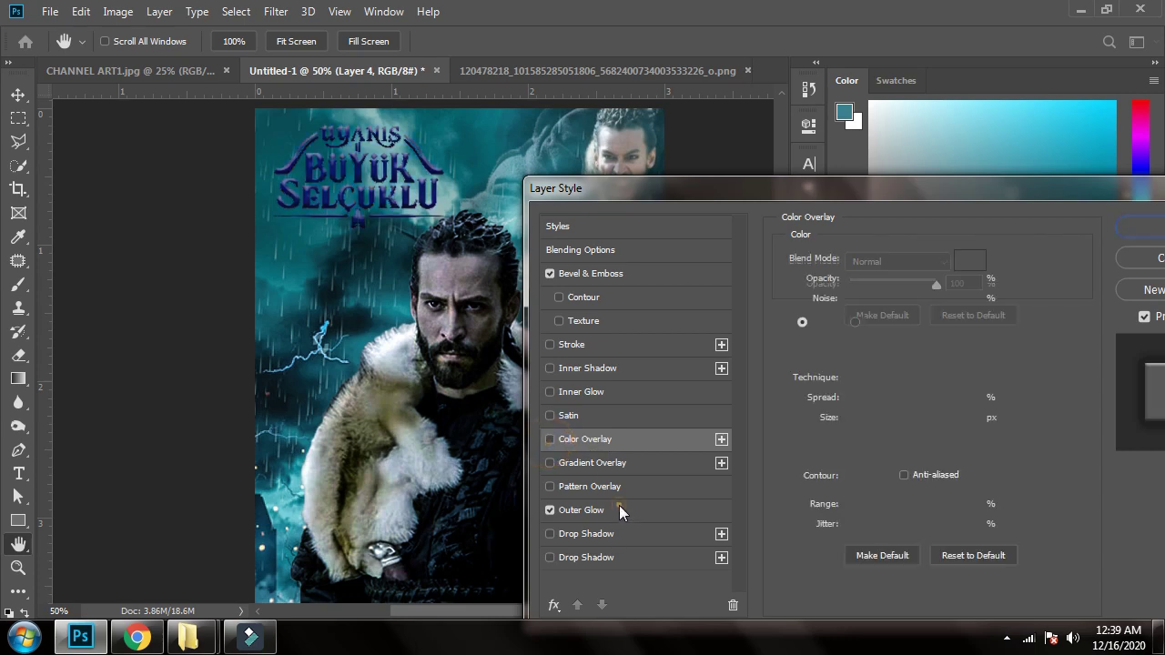
click(574, 442)
click(967, 261)
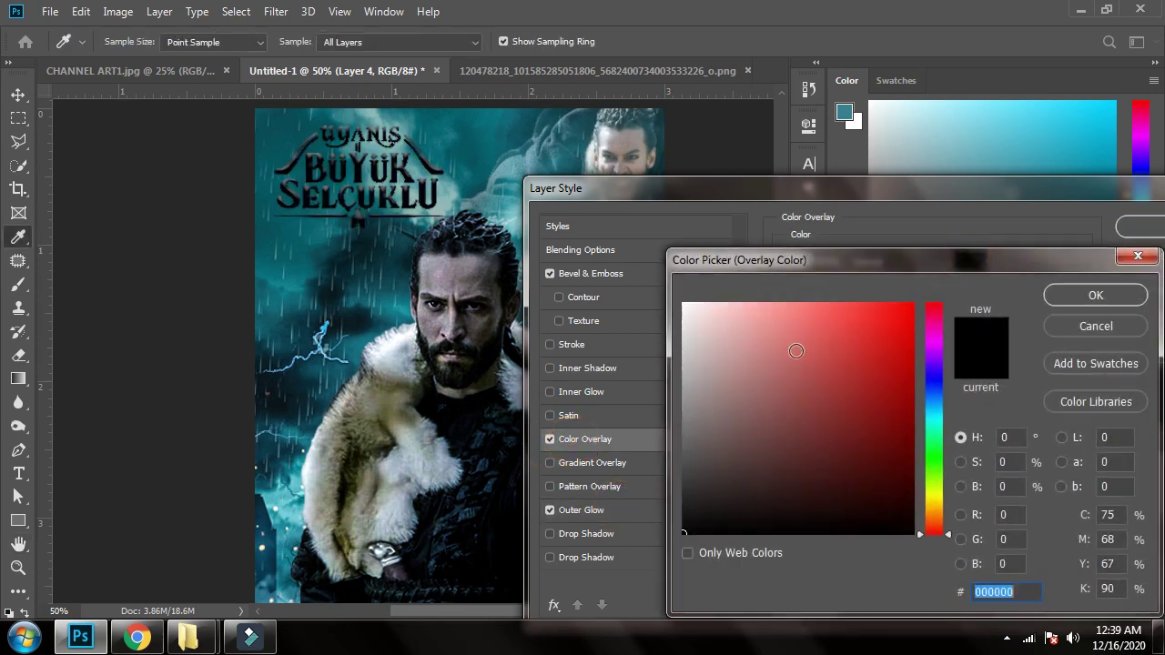
click(783, 314)
click(1066, 302)
Set the logo's Outer Glow spread to 57%, trying the Screen blend mode and returning it to Normal
click(633, 509)
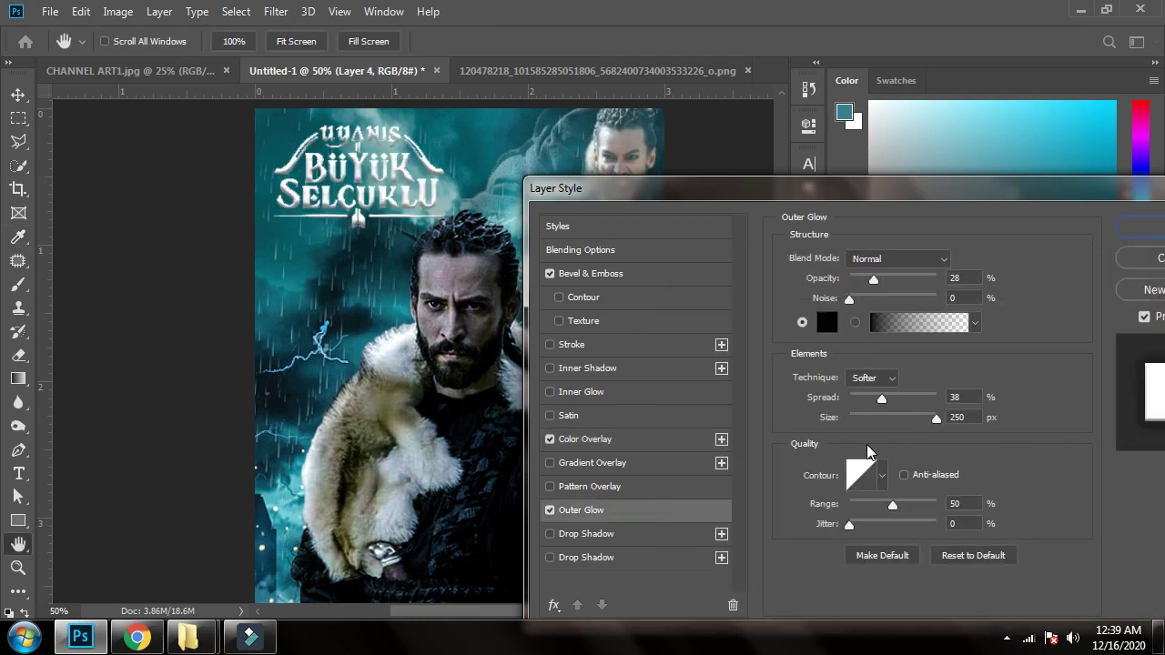
drag(881, 398, 900, 398)
click(885, 260)
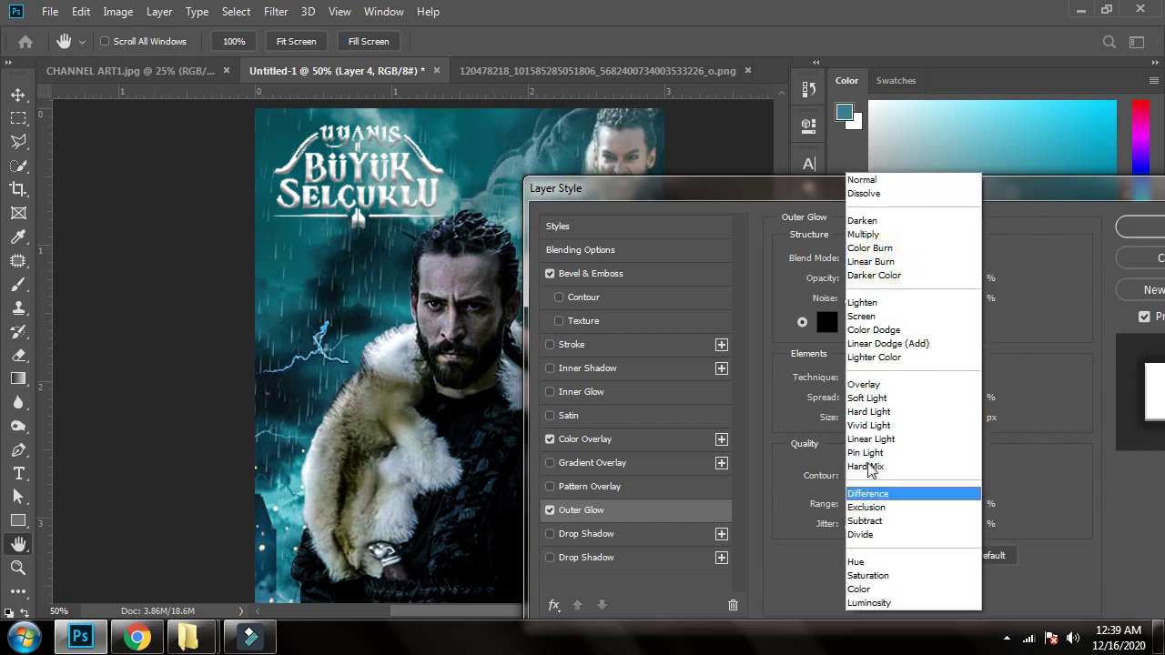
click(894, 318)
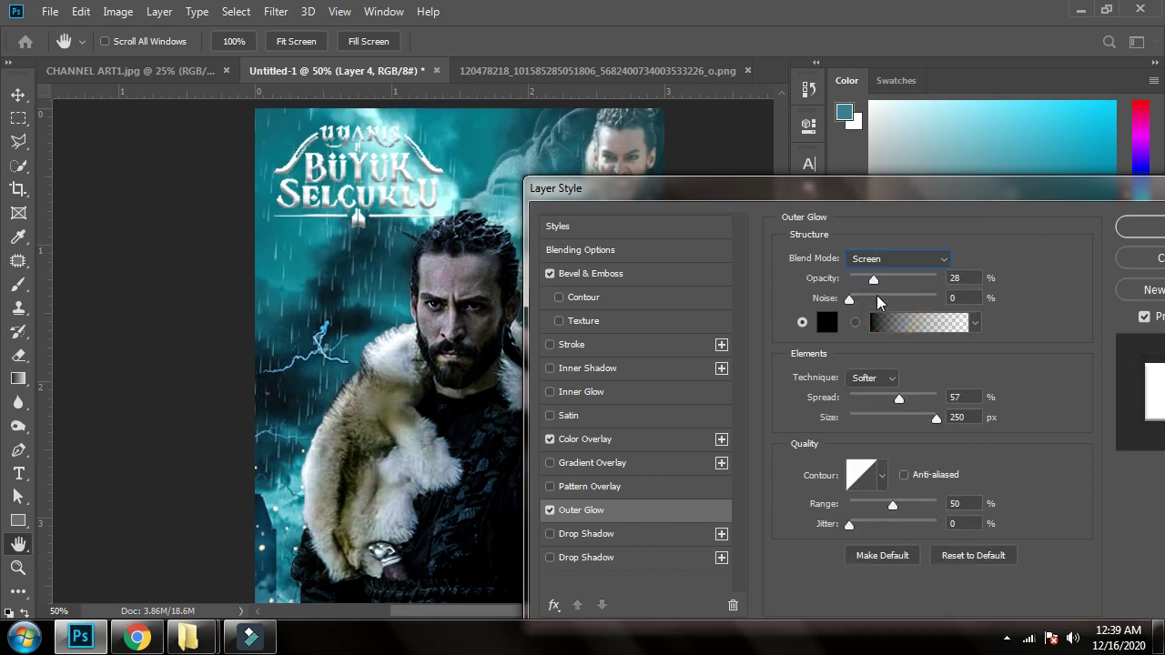
click(878, 259)
click(895, 181)
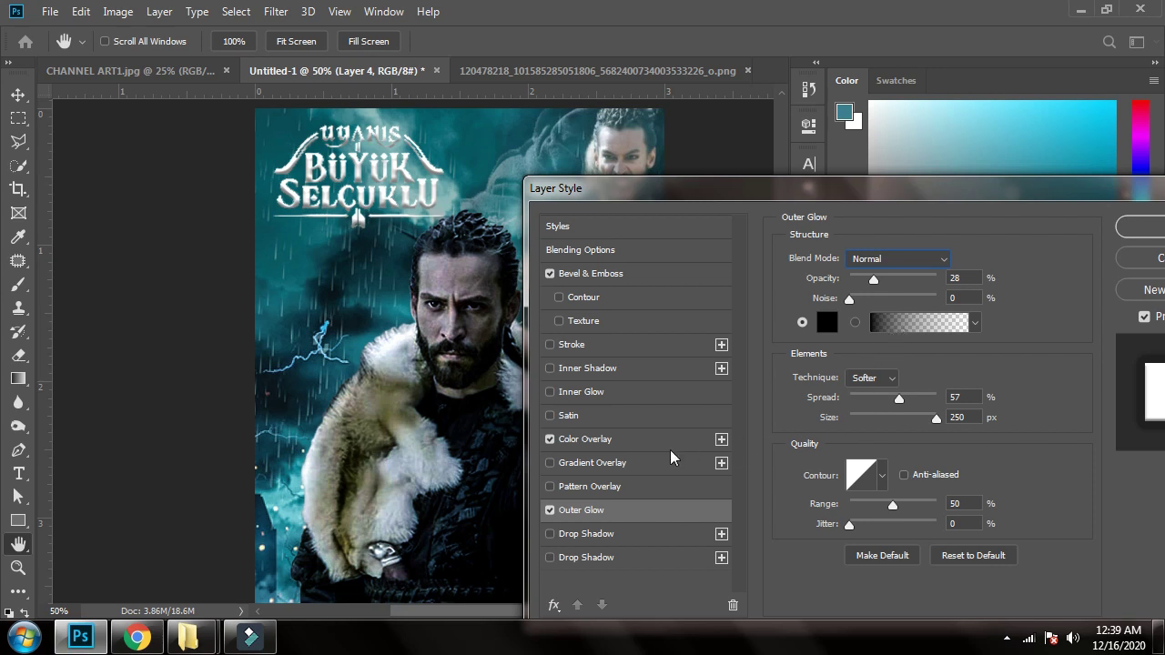
Add a black Drop Shadow to the logo in Normal mode with distance 0 px, spread 24% and size 21 px, and apply the layer style
click(598, 537)
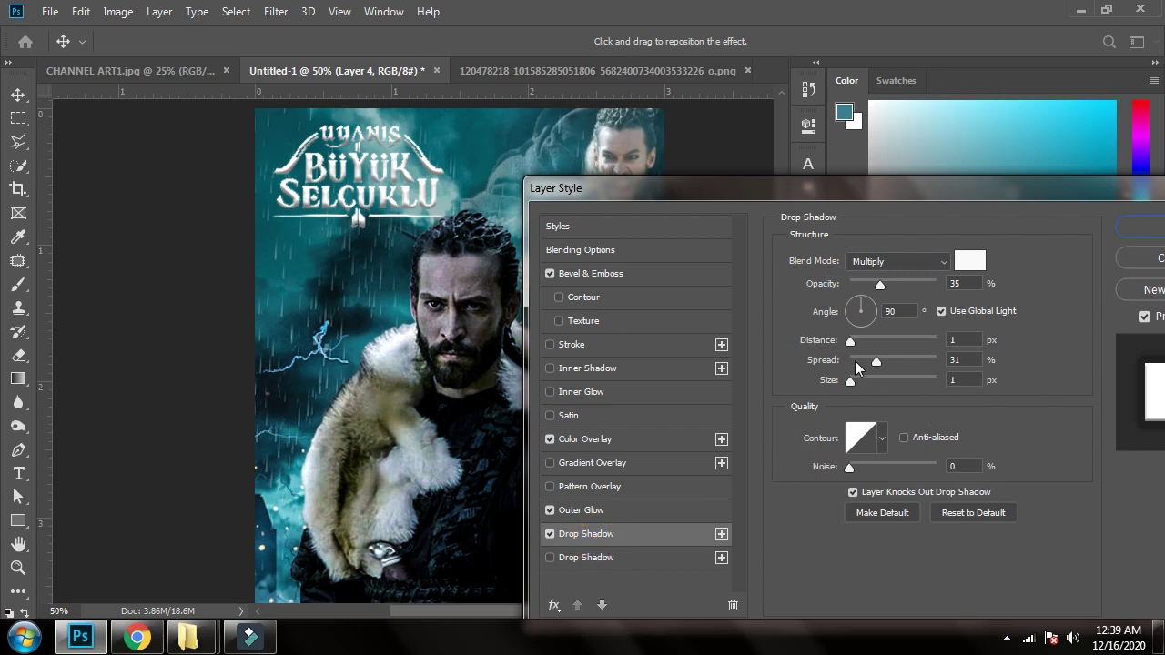
click(885, 267)
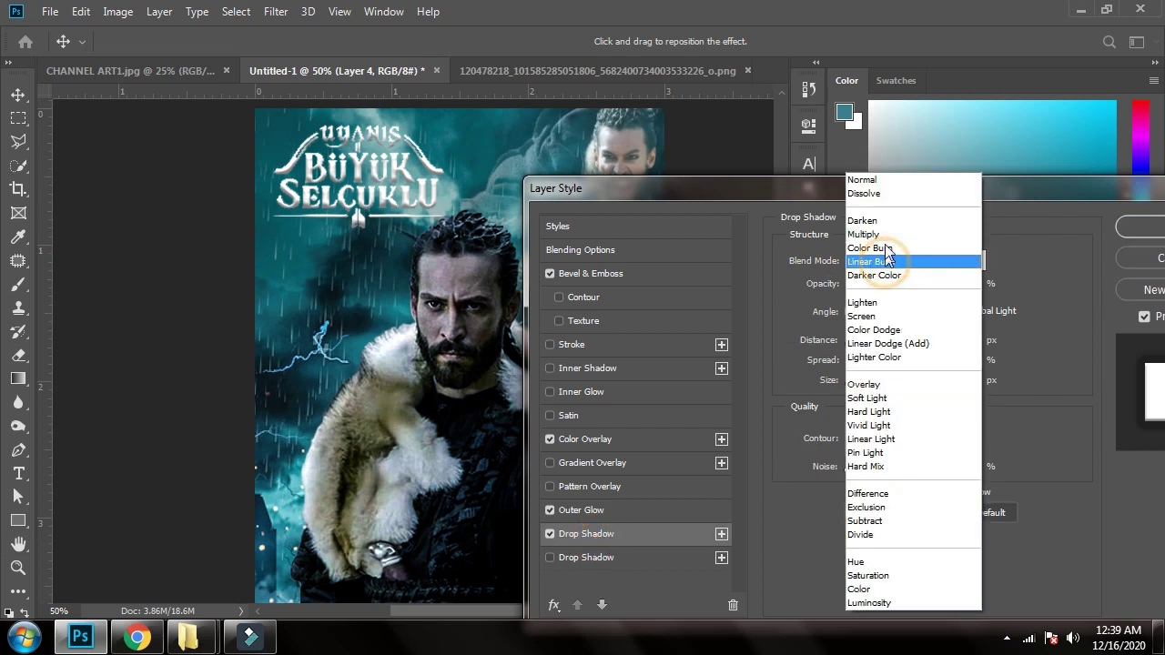
click(900, 175)
click(970, 264)
drag(811, 419, 812, 537)
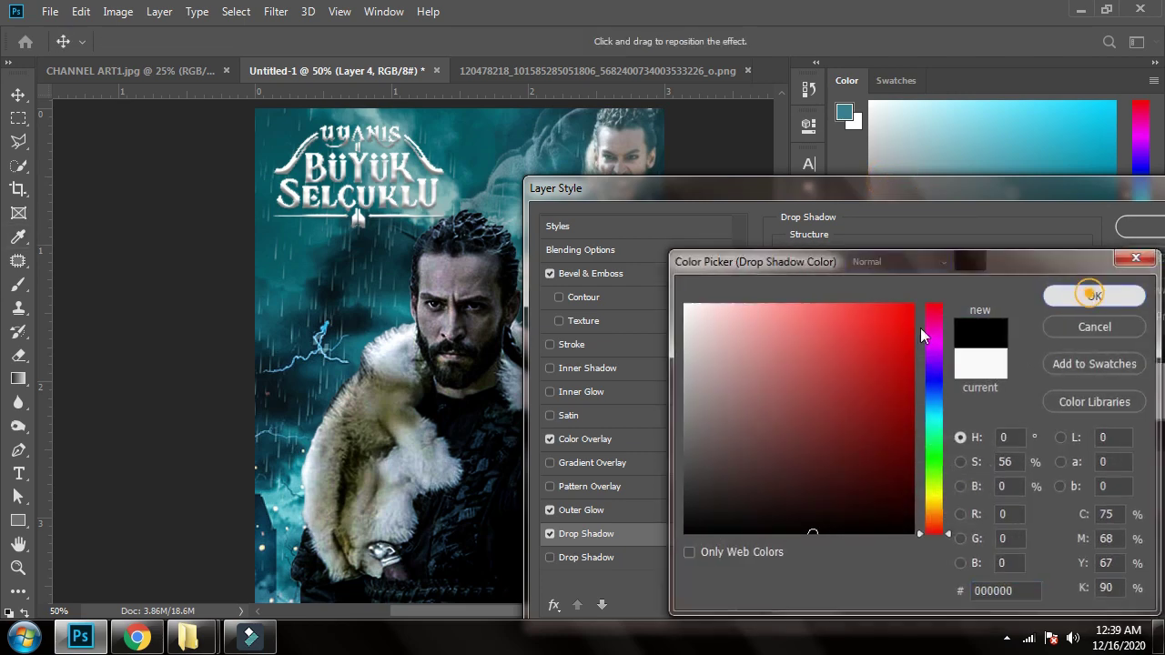
click(1097, 291)
click(859, 344)
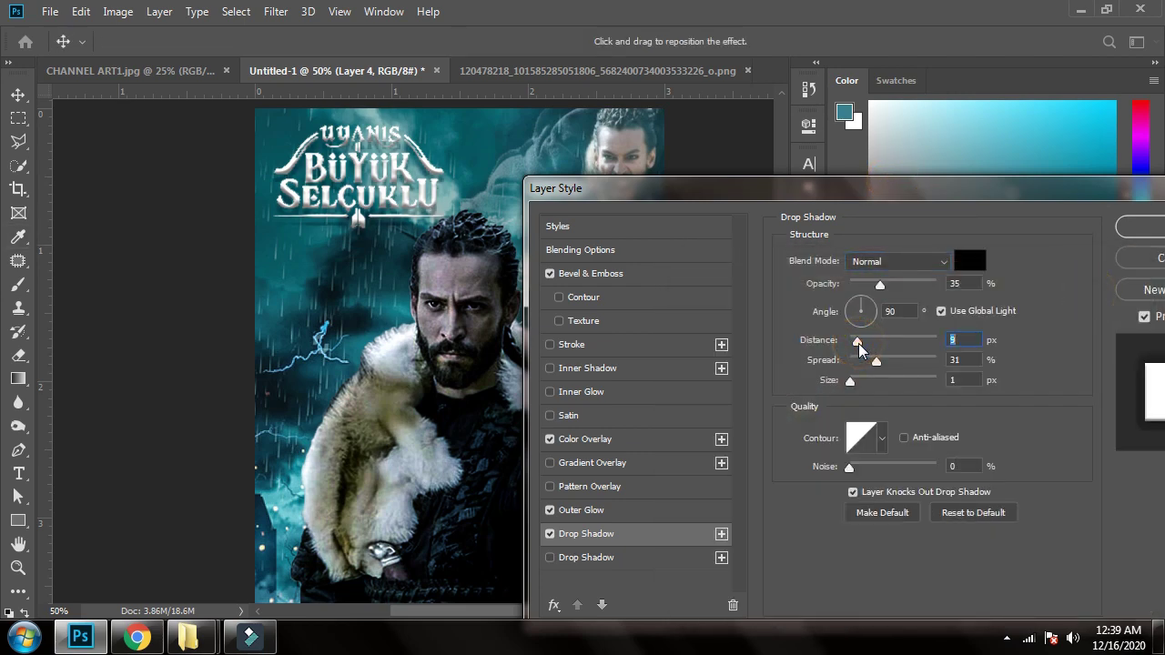
drag(861, 345, 865, 386)
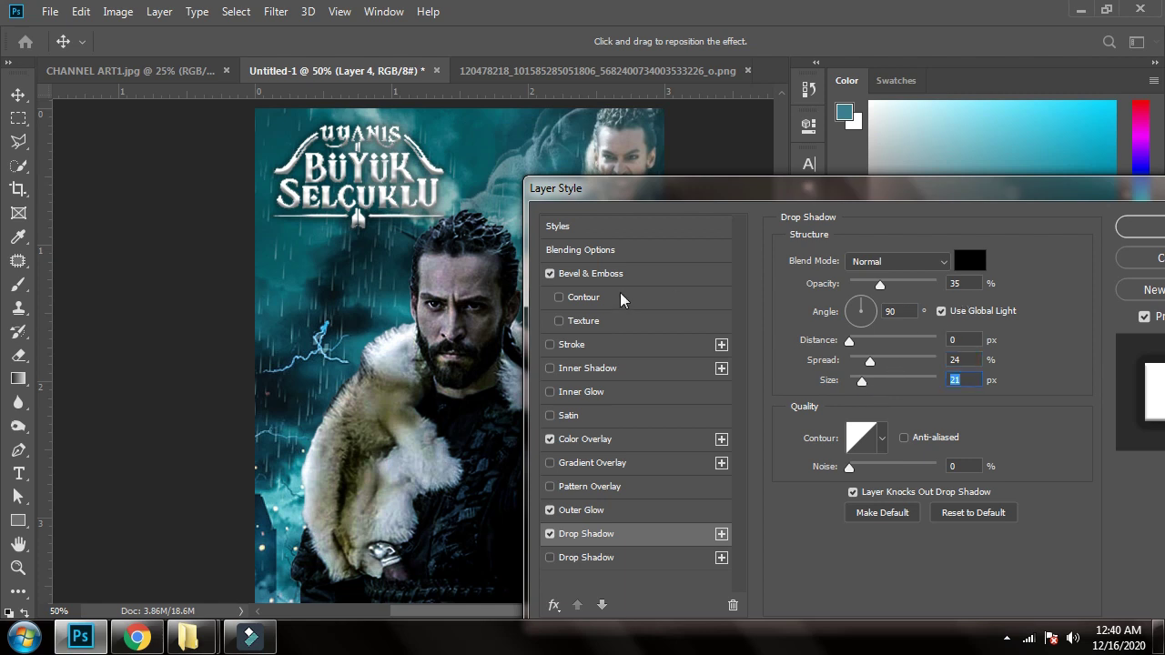
click(1137, 229)
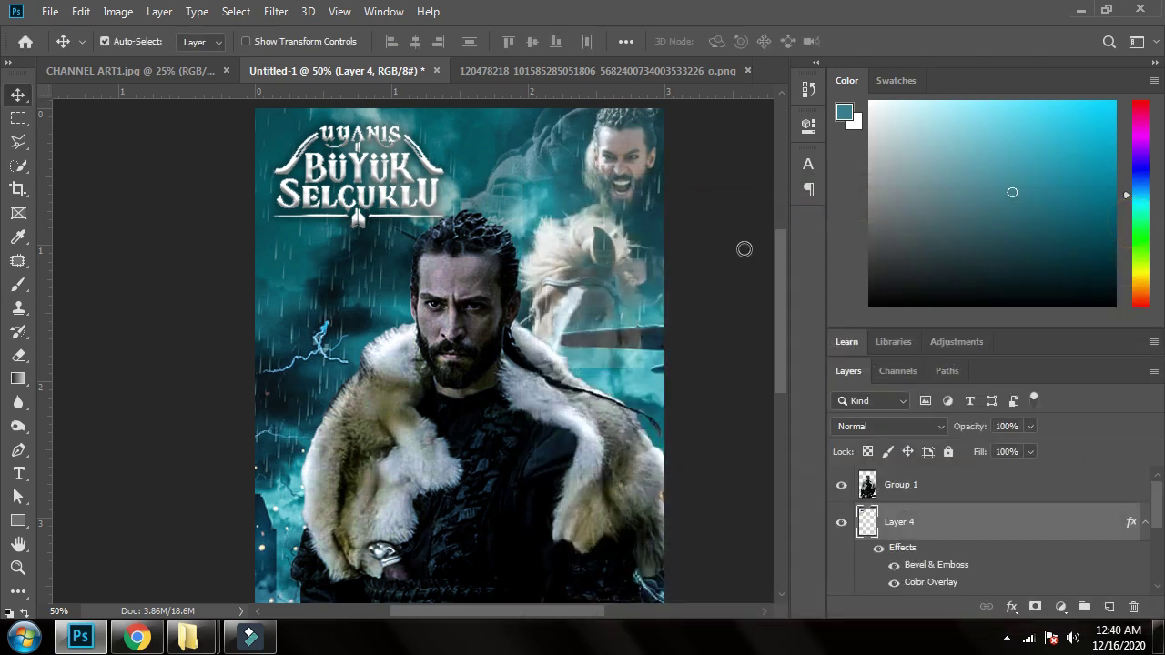
Start a line of BubbleGum title text at 67.01 pt over the main character's belt area in the lower poster
key(space)
drag(519, 525, 584, 212)
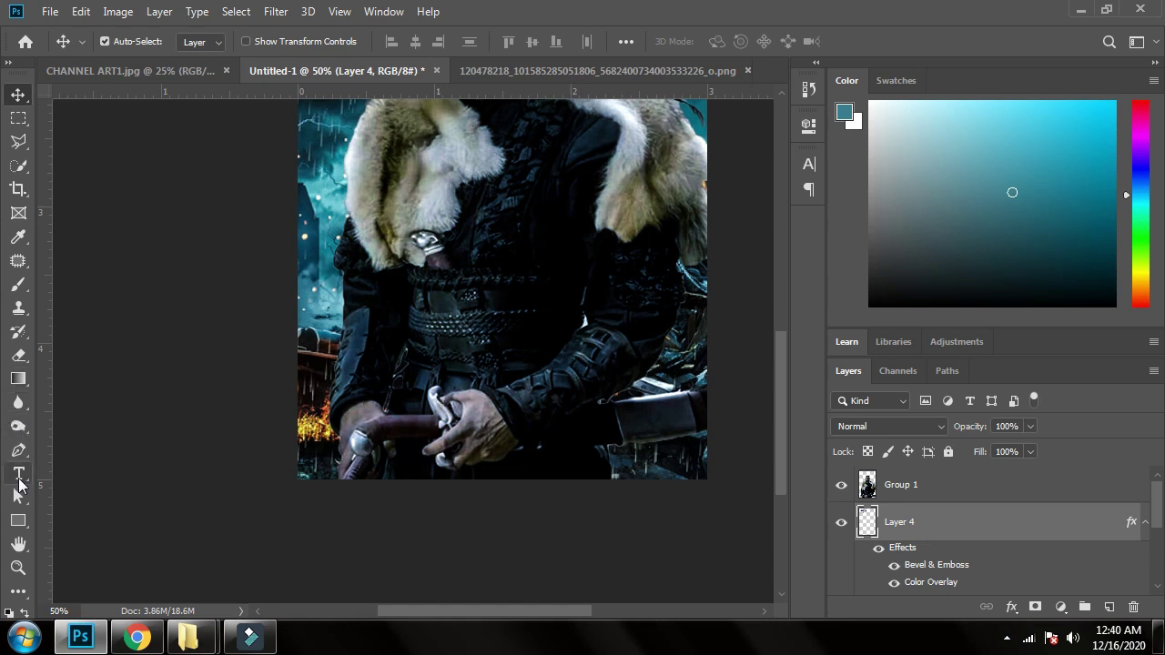
click(18, 475)
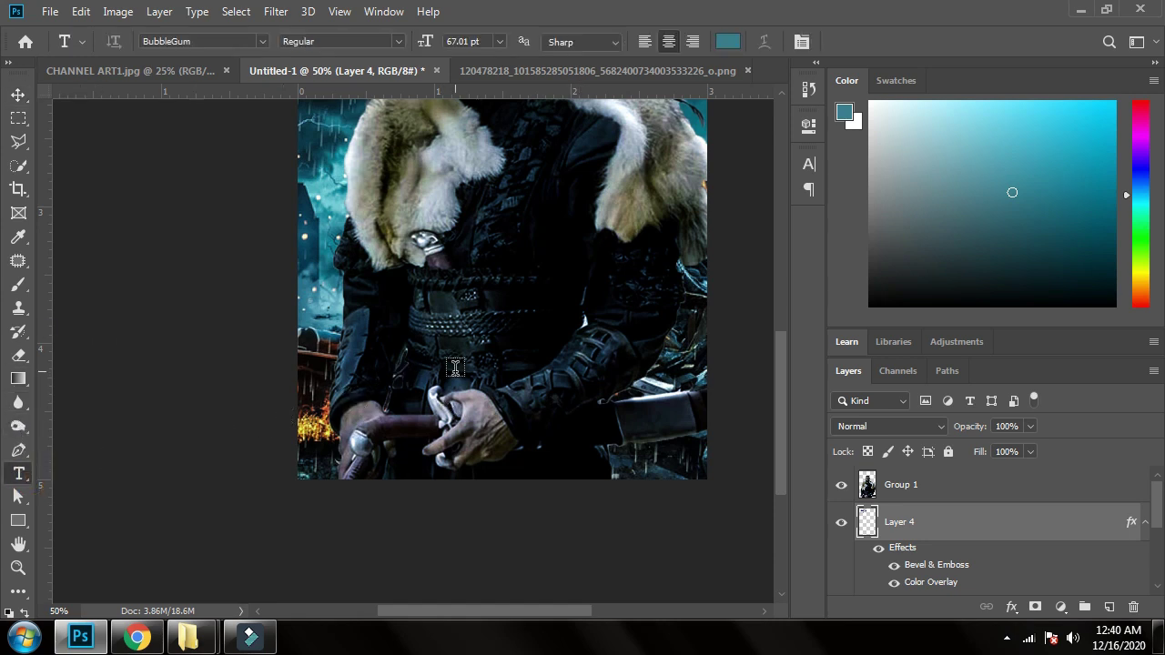
click(417, 387)
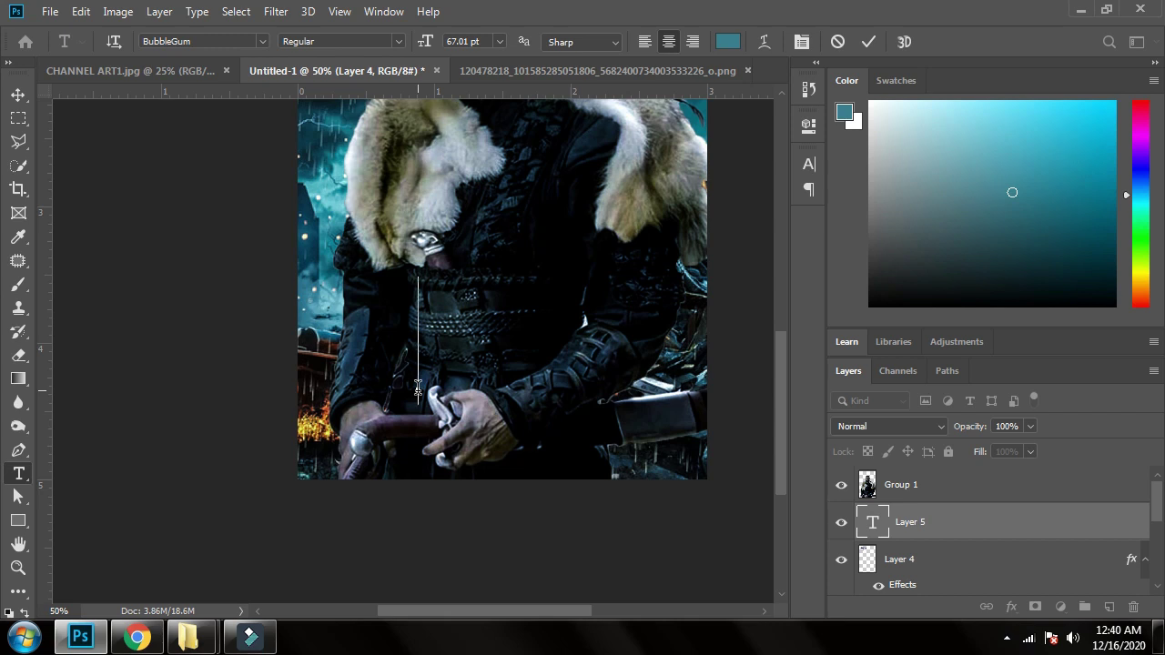
text(OR)
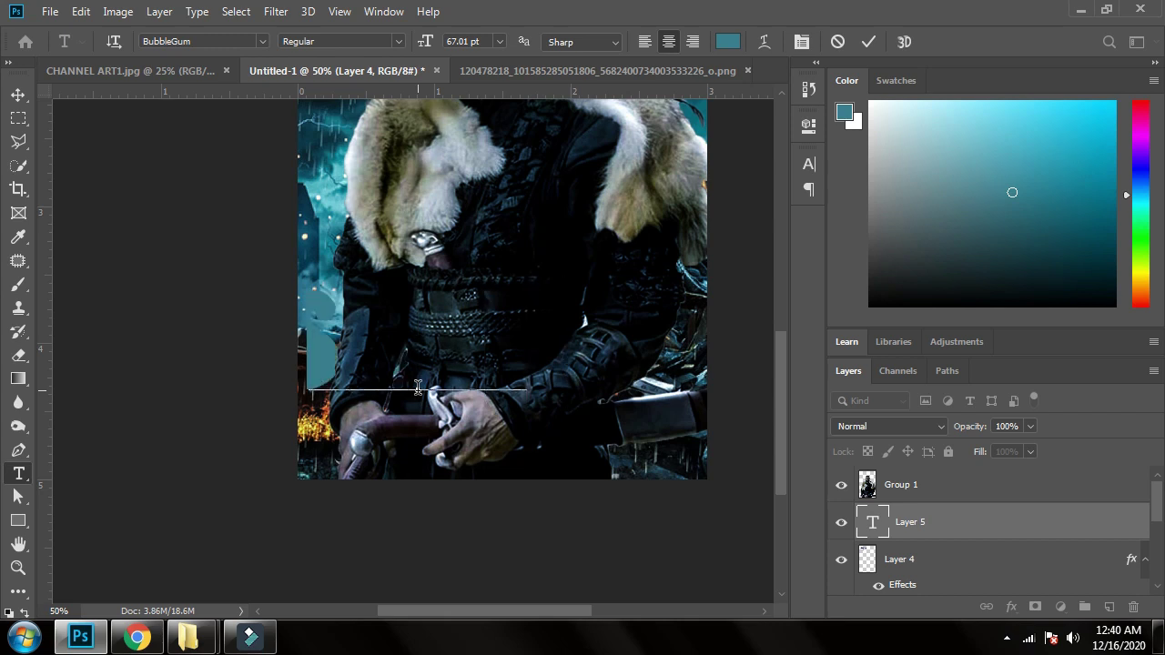
key(BackSpace)
text(SON)
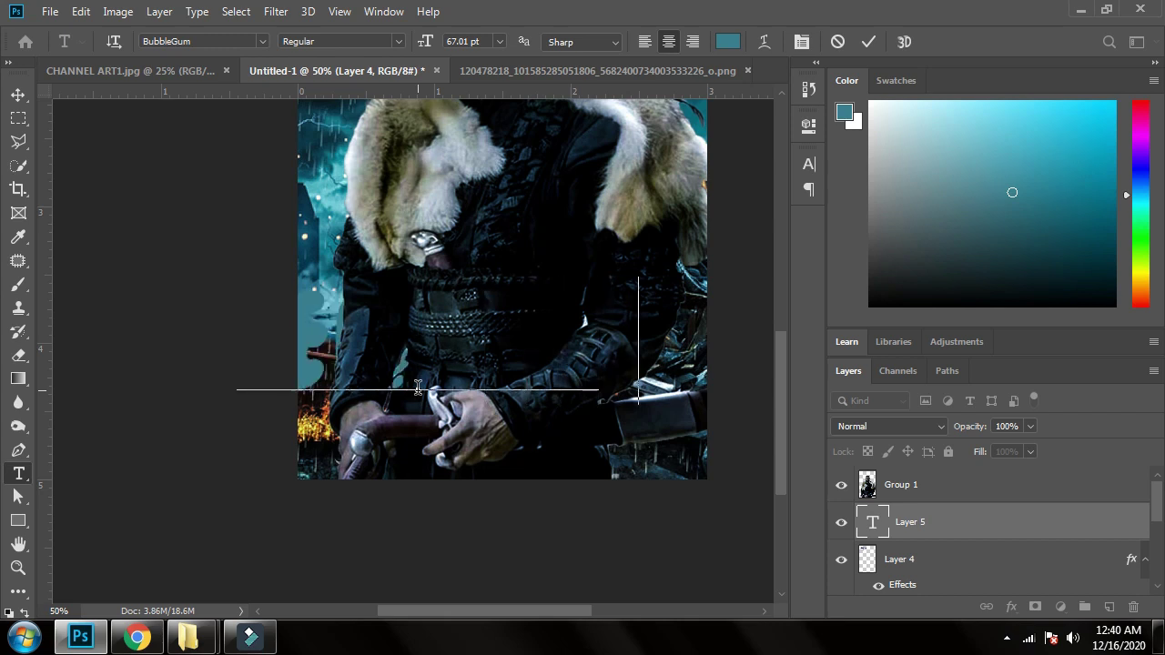
Set the title text's colour to white (ffffff), correct its wording to SANJAR and commit the text
key(ctrl+a)
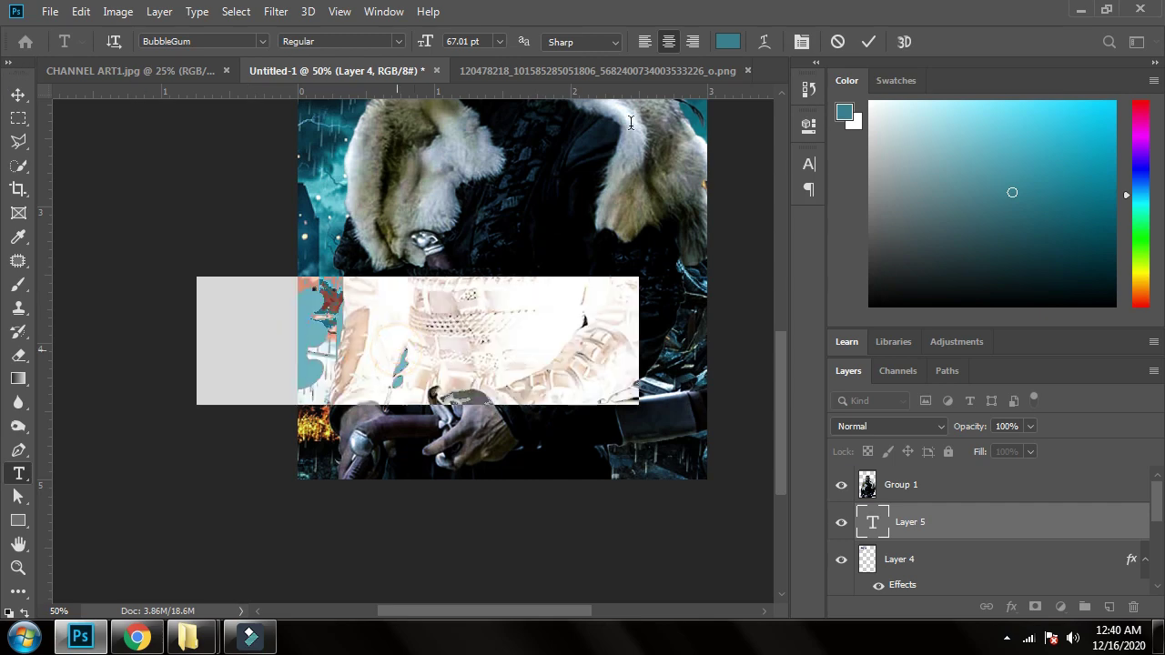
click(728, 41)
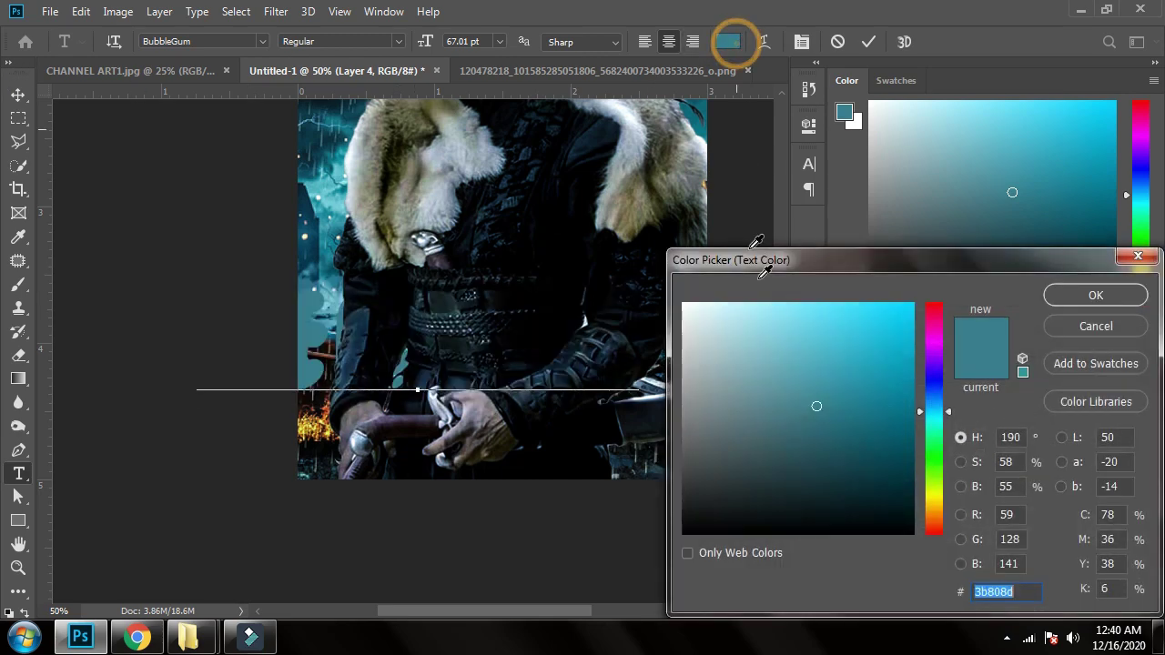
drag(811, 436, 649, 260)
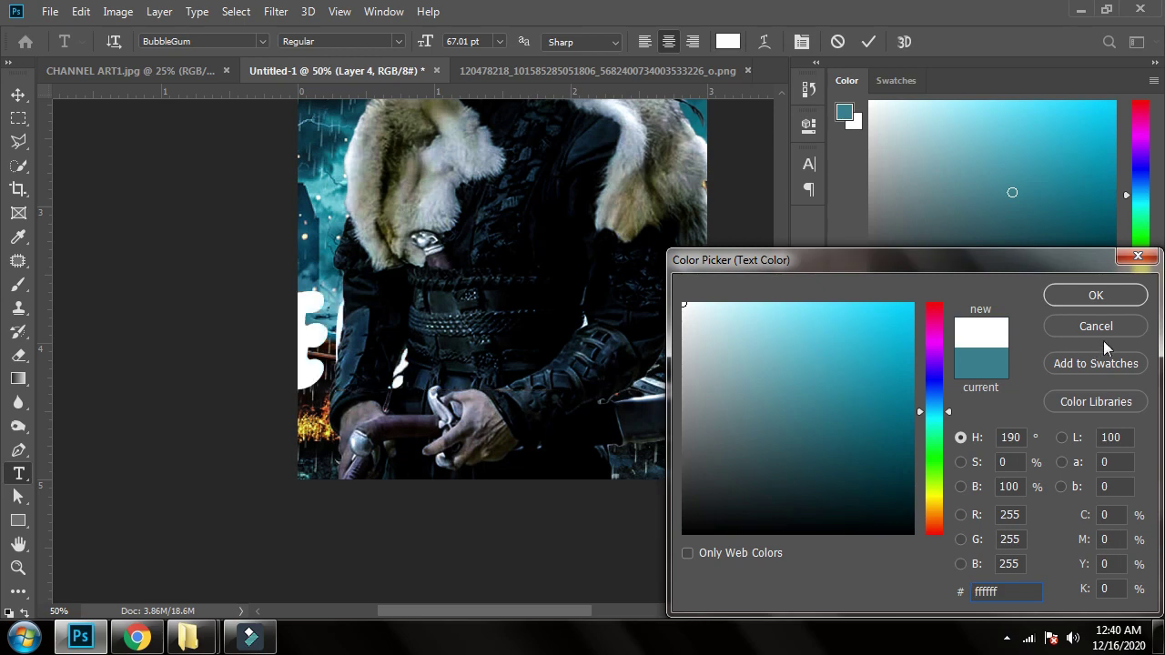
click(1097, 295)
click(334, 320)
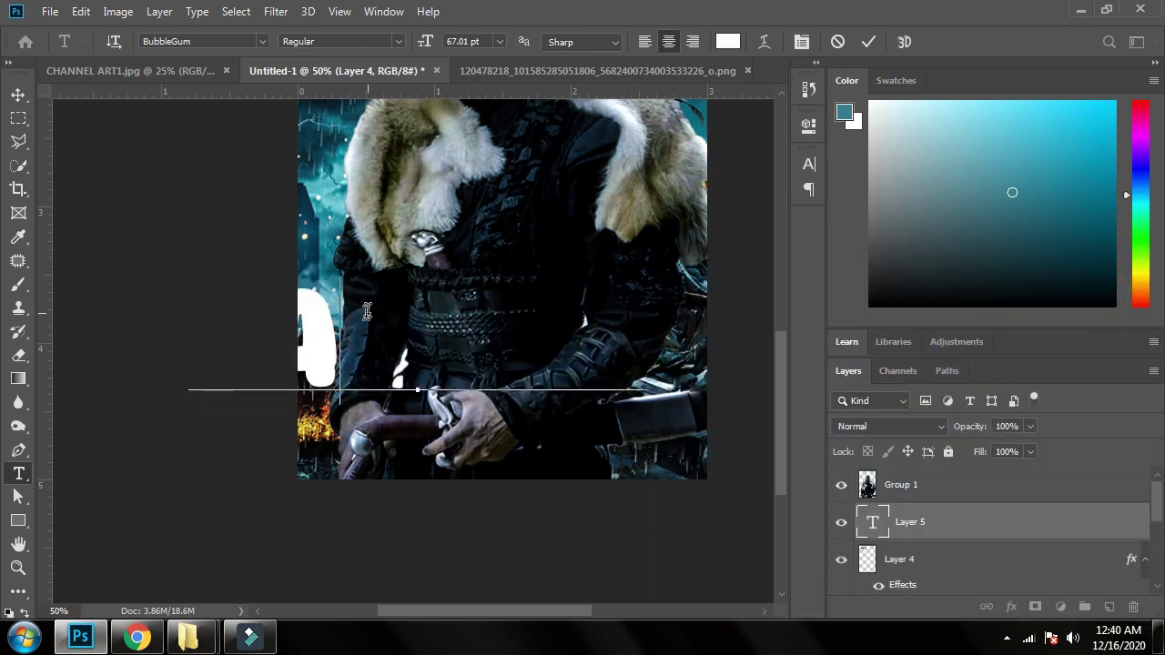
key(ctrl+a)
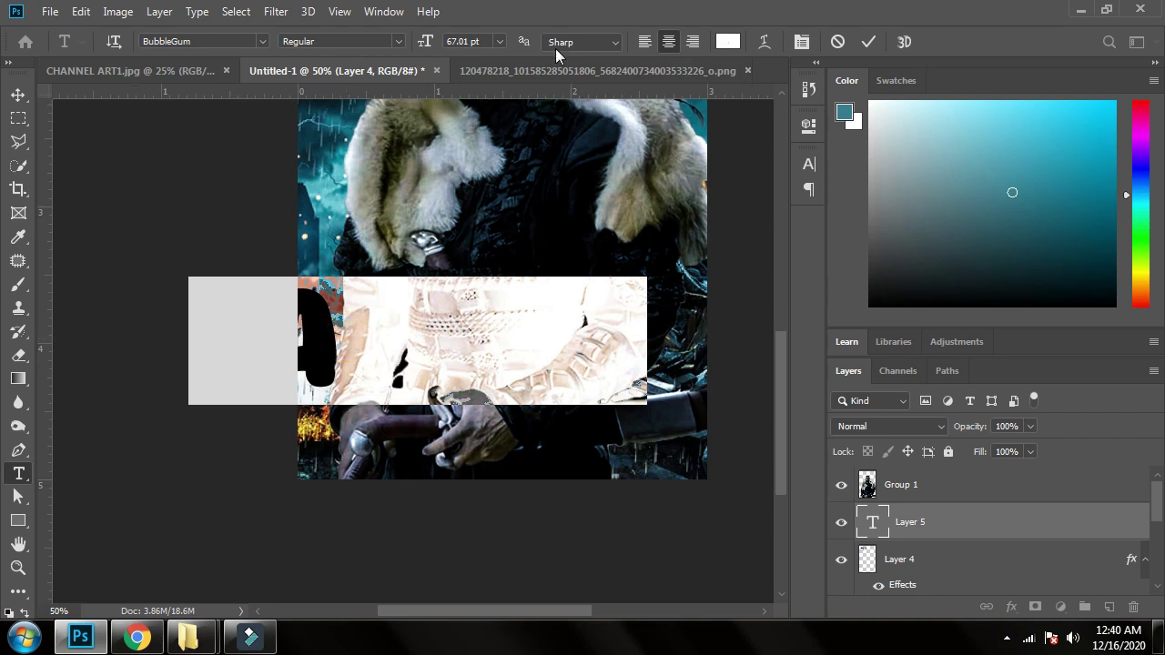
click(868, 42)
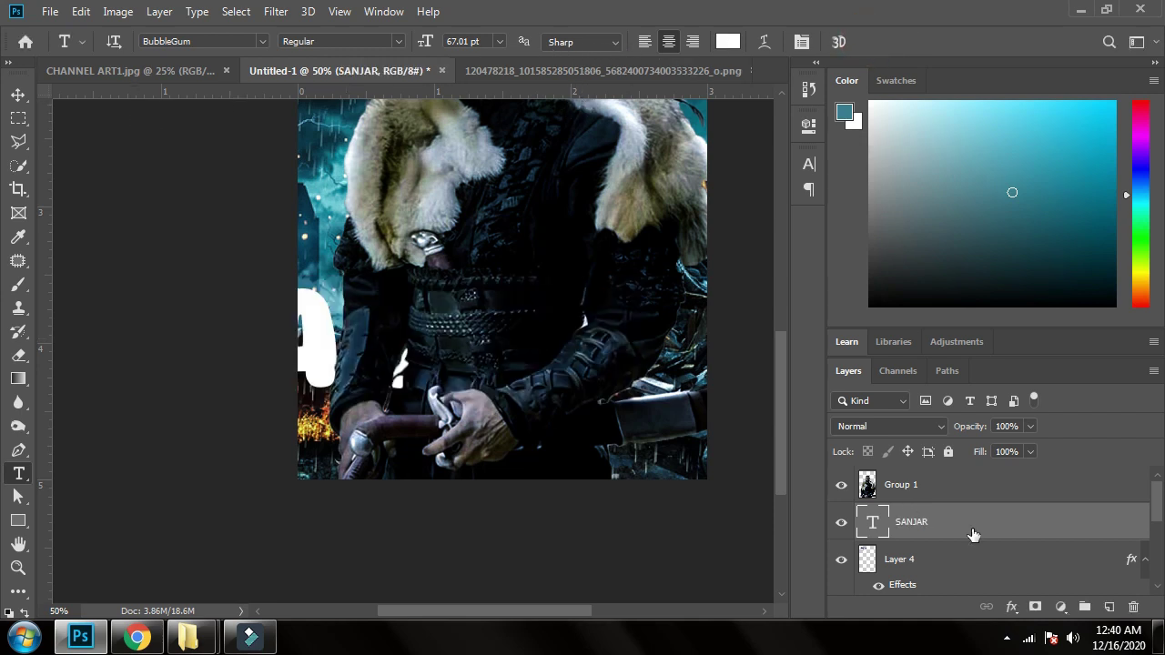
Move the SANJAR text layer above Group 1 and place the title across the character's hands
drag(972, 521, 956, 476)
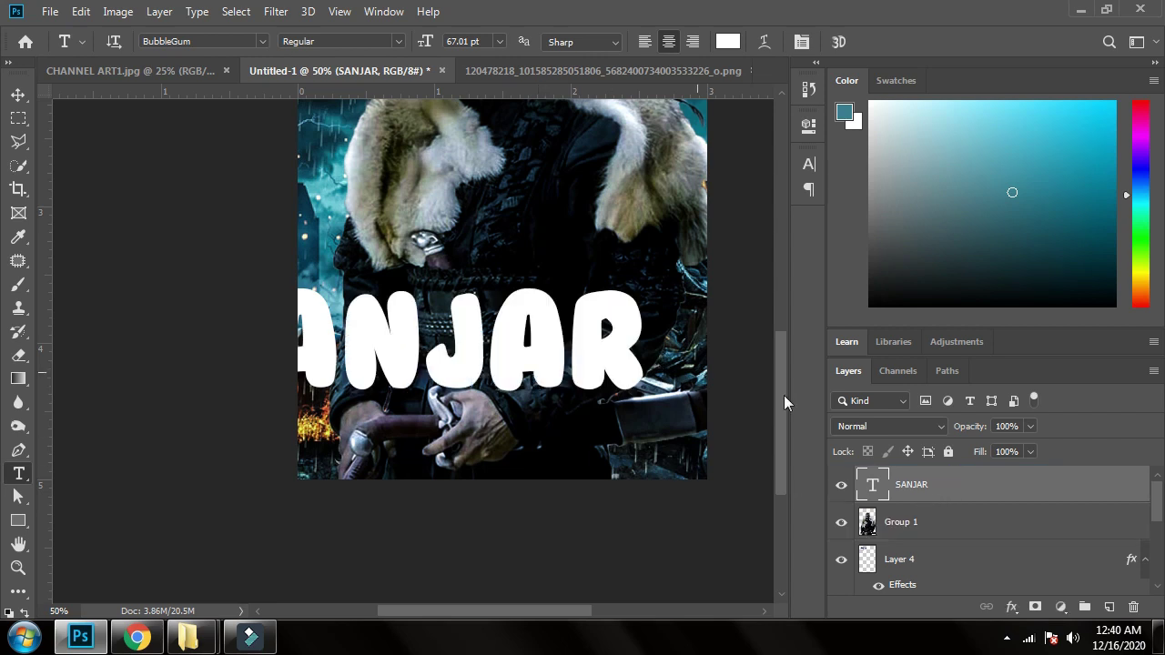
click(18, 95)
drag(371, 337, 462, 373)
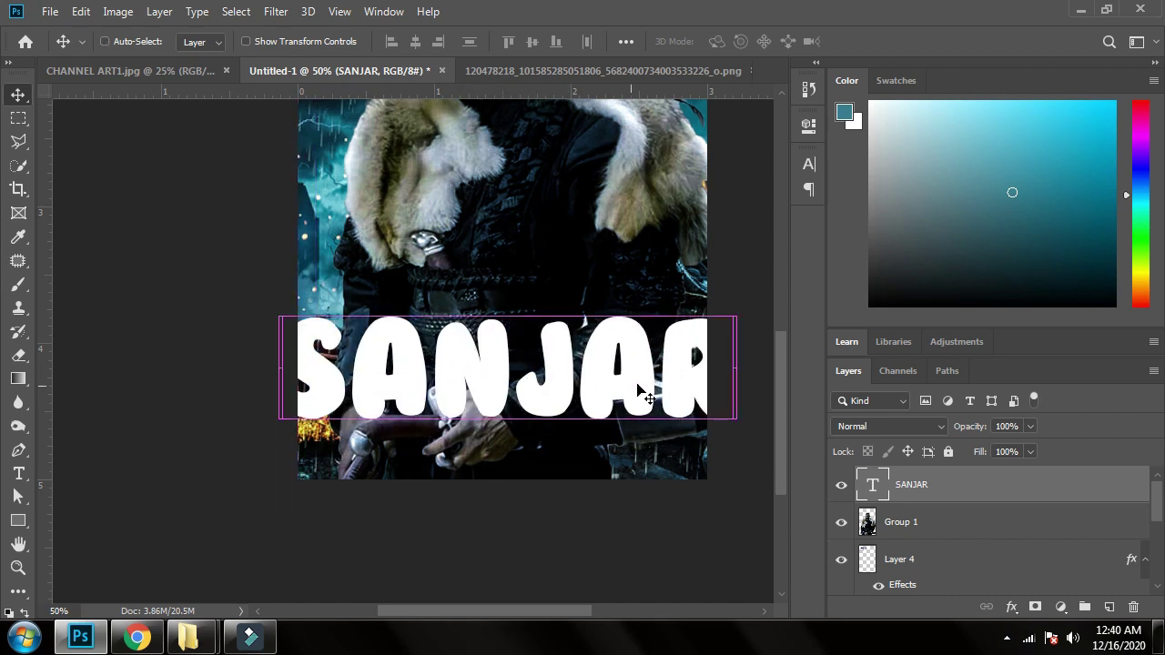
Scale the SANJAR title to about 88% so it fits within the poster's width near the lower edge
key(ctrl+t)
drag(737, 418, 678, 412)
drag(640, 376, 661, 387)
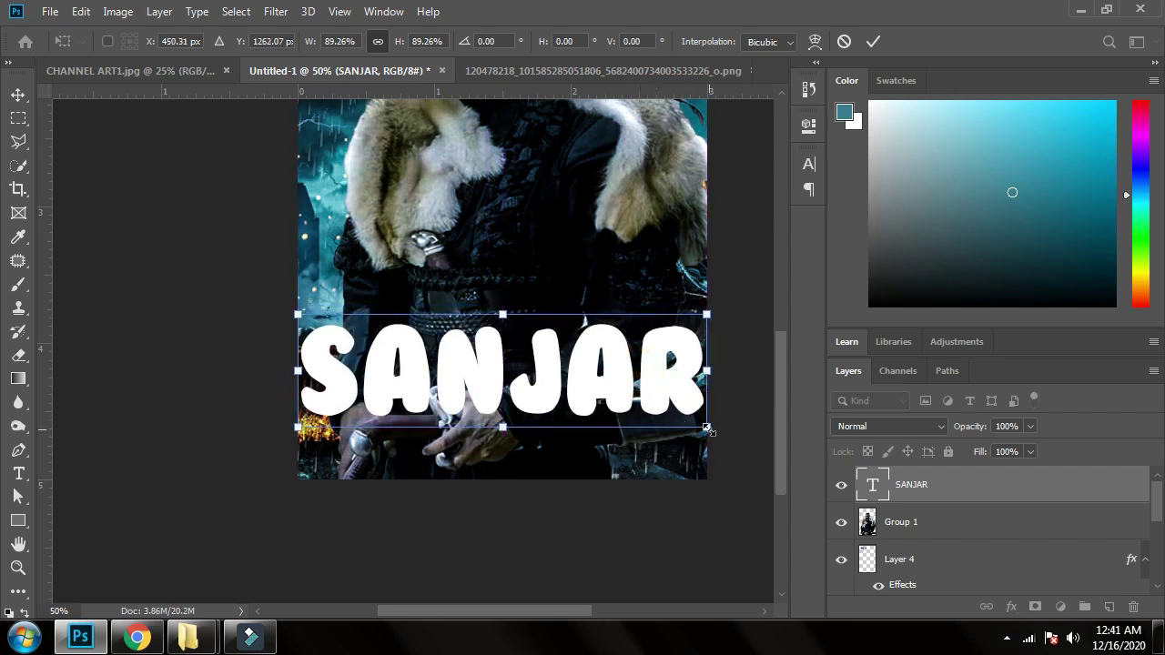
mouse_move(708, 428)
mouse_down()
mouse_move(671, 404)
mouse_move(703, 430)
mouse_up()
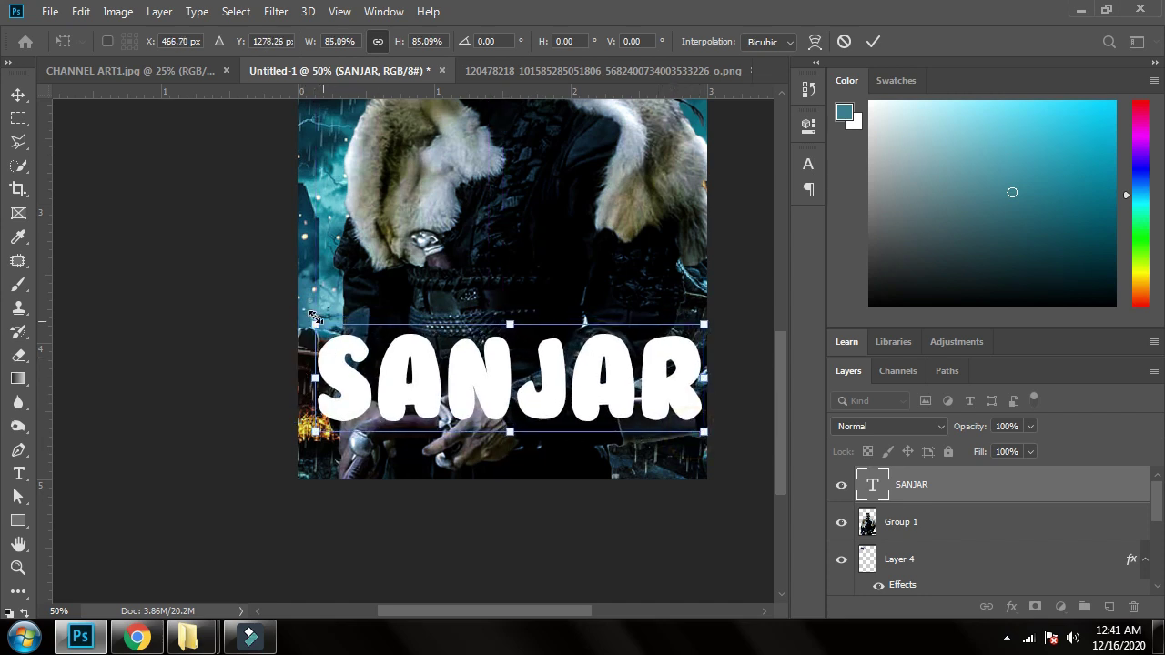
drag(306, 312, 301, 306)
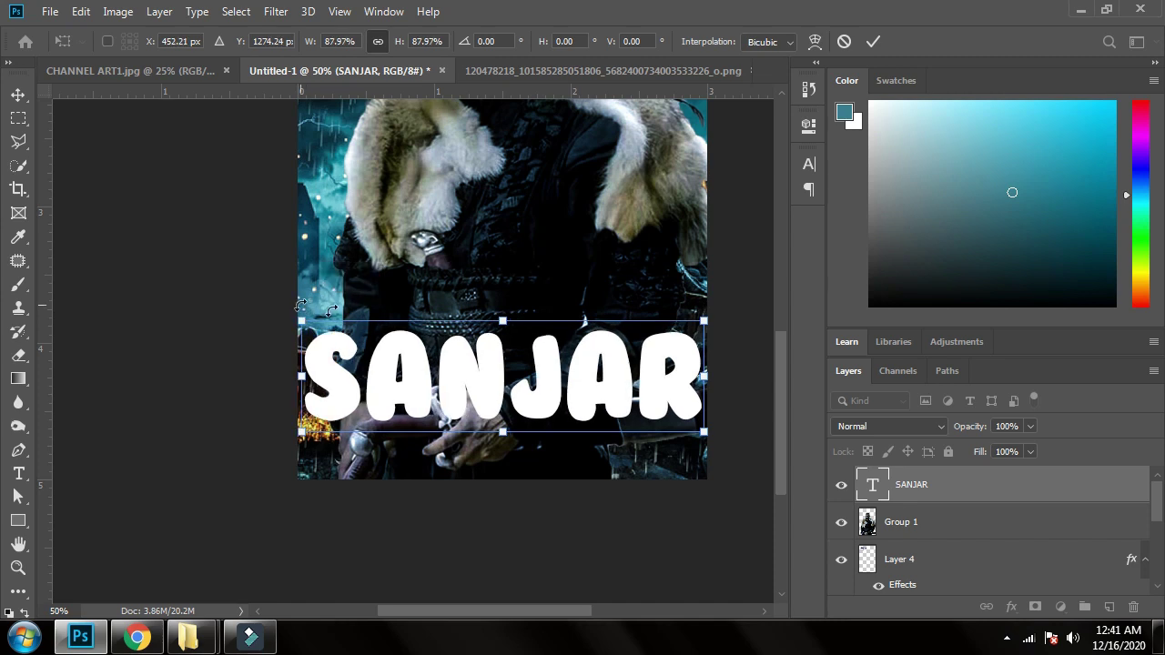
click(872, 42)
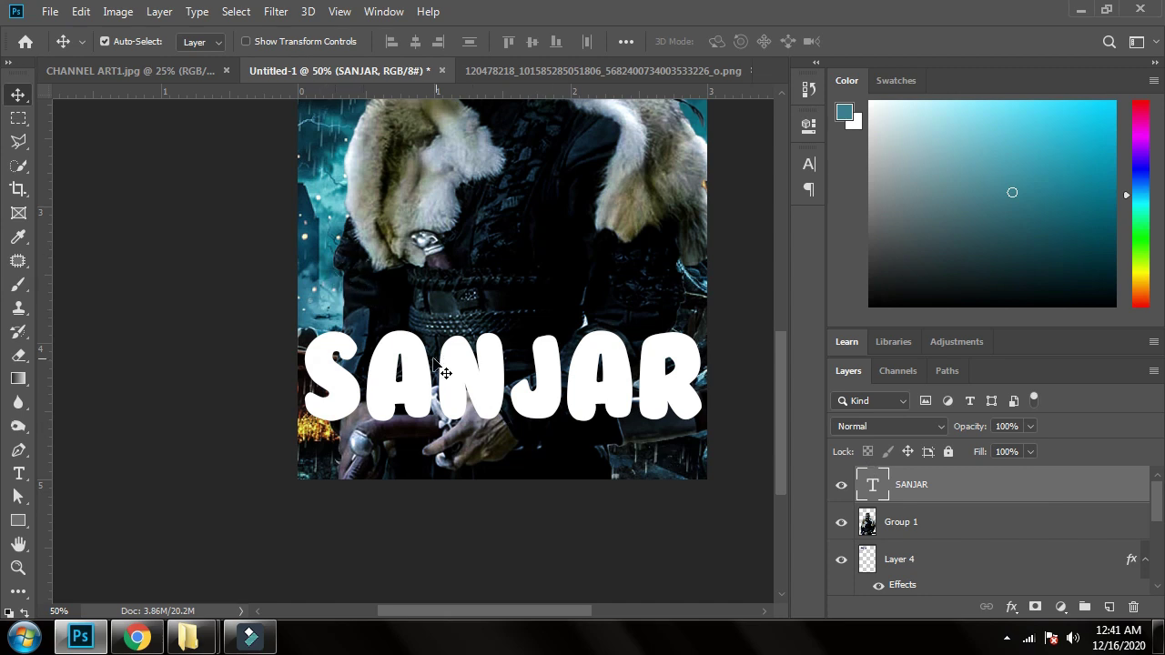
Add a Bevel & Emboss effect to the SANJAR text with a depth of 344%
double_click(1026, 485)
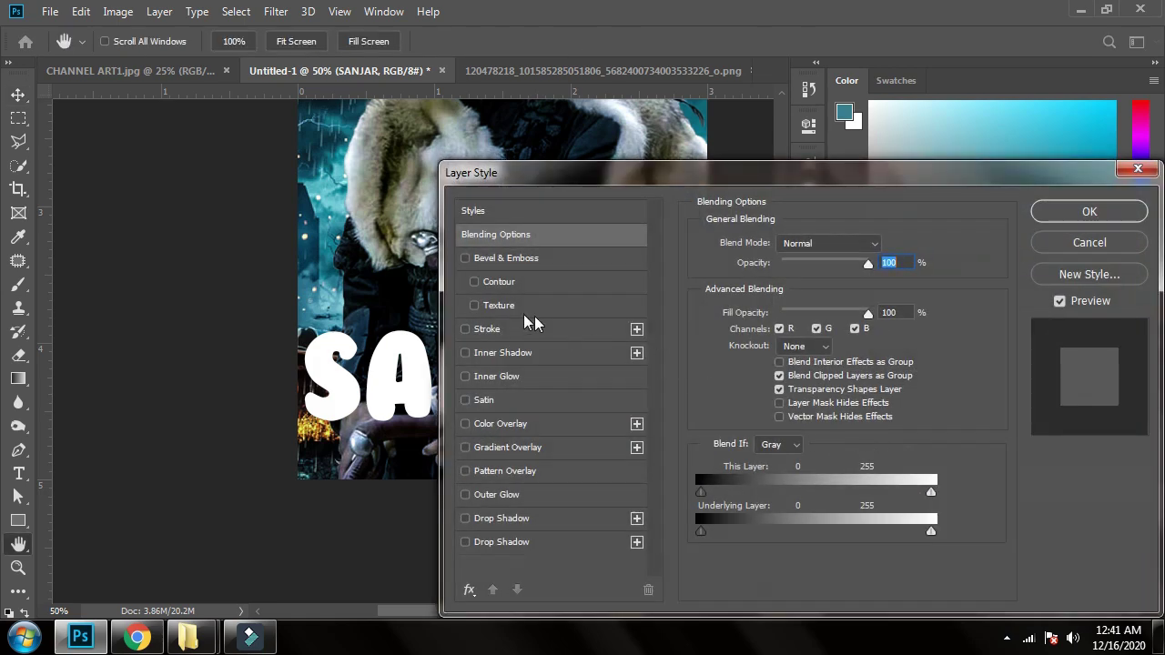
click(464, 258)
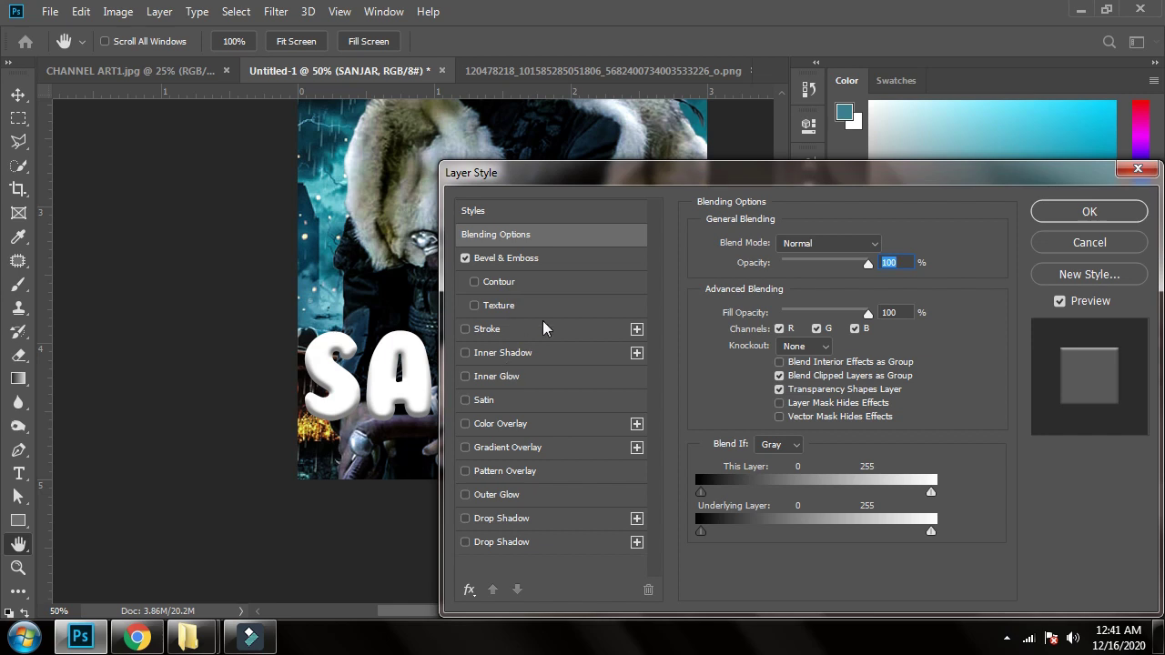
click(572, 257)
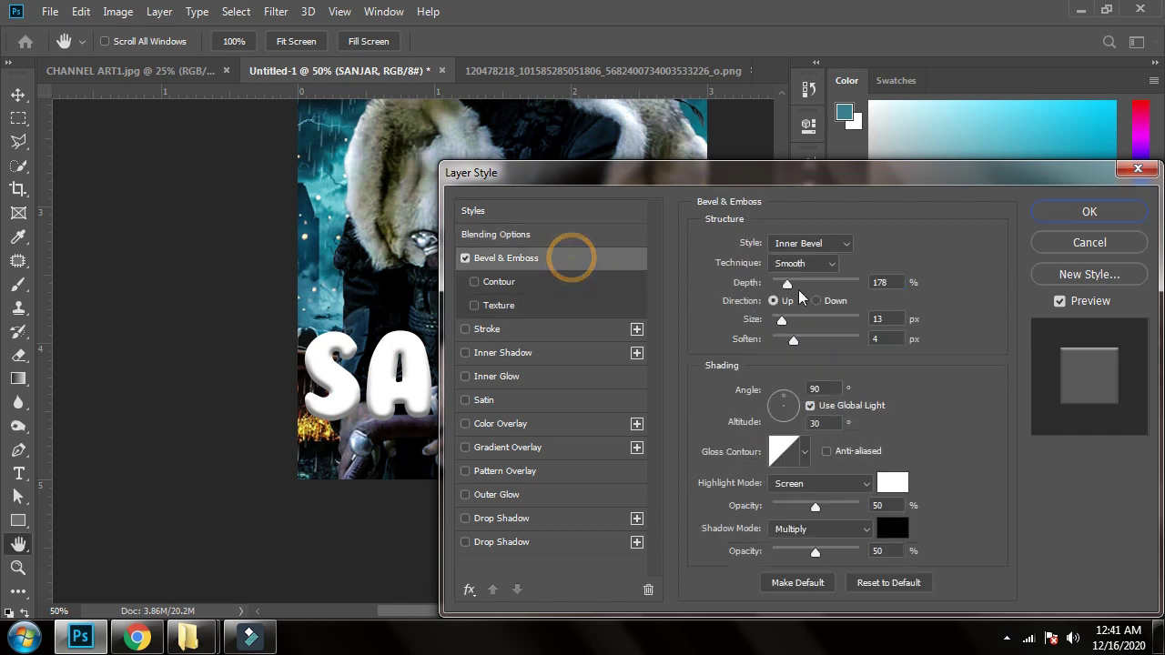
drag(795, 283, 803, 285)
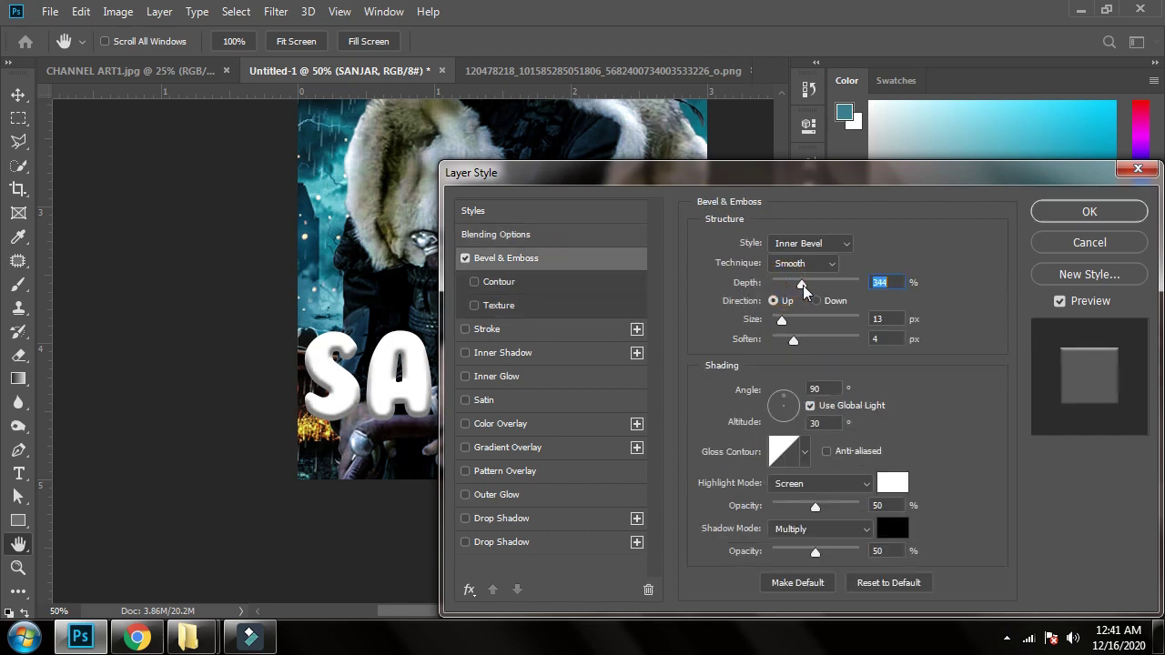
Add a black (000000) 6 px inside Stroke and an Outer Glow to the SANJAR text and apply the layer style
click(498, 329)
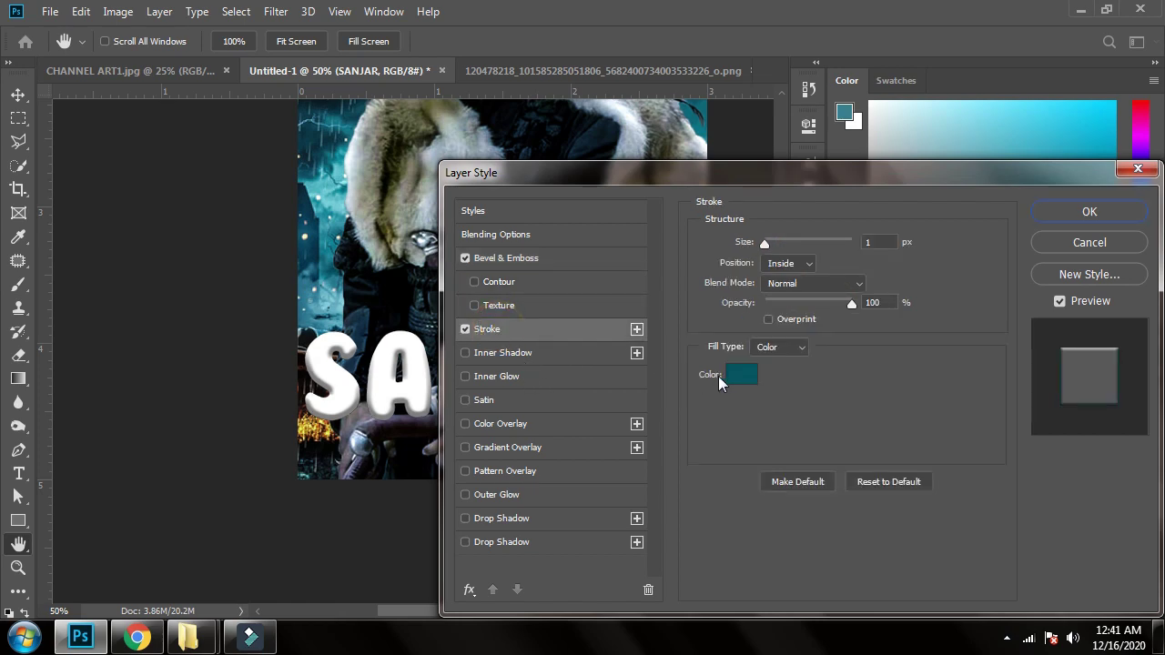
click(740, 374)
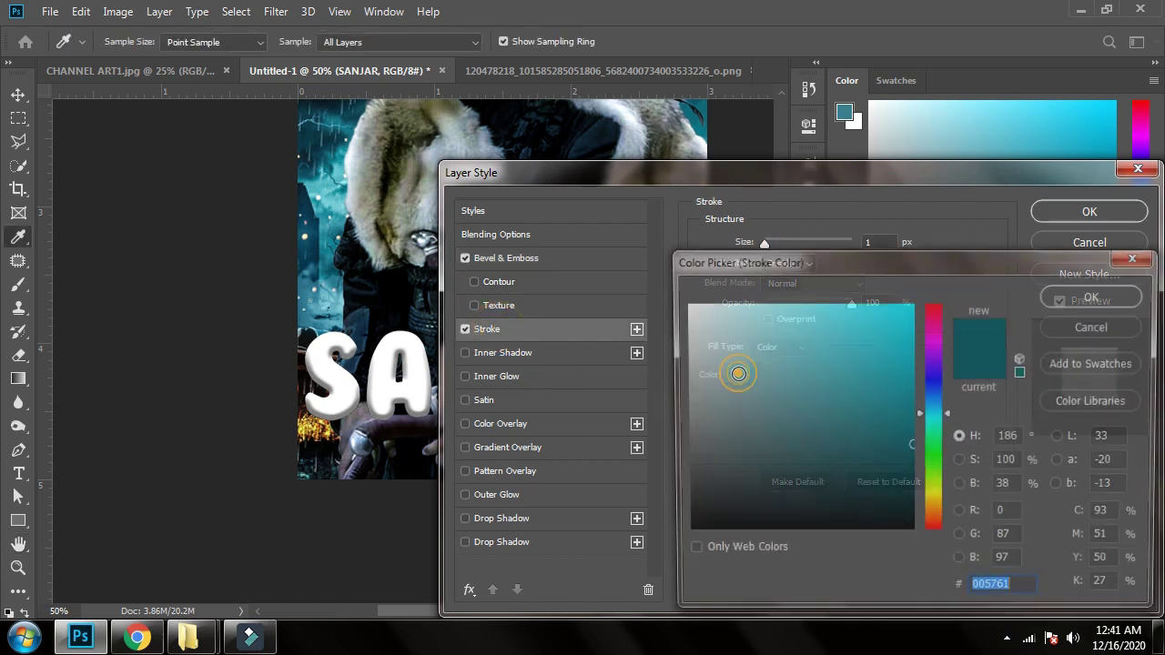
drag(823, 510, 823, 592)
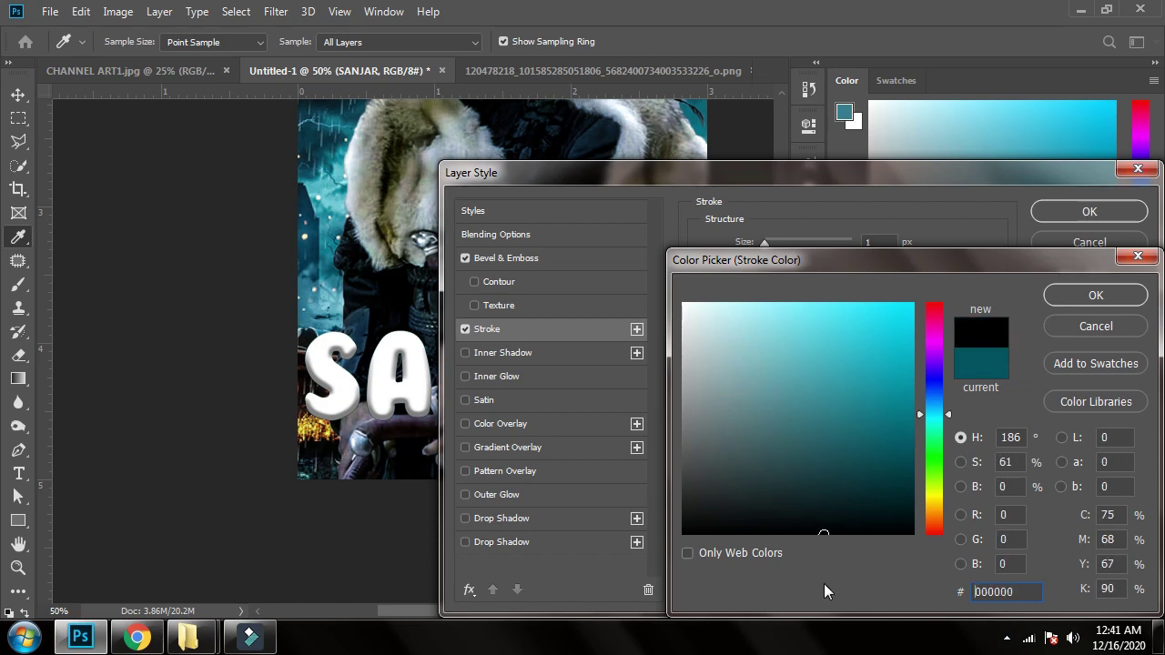
click(1092, 297)
click(775, 242)
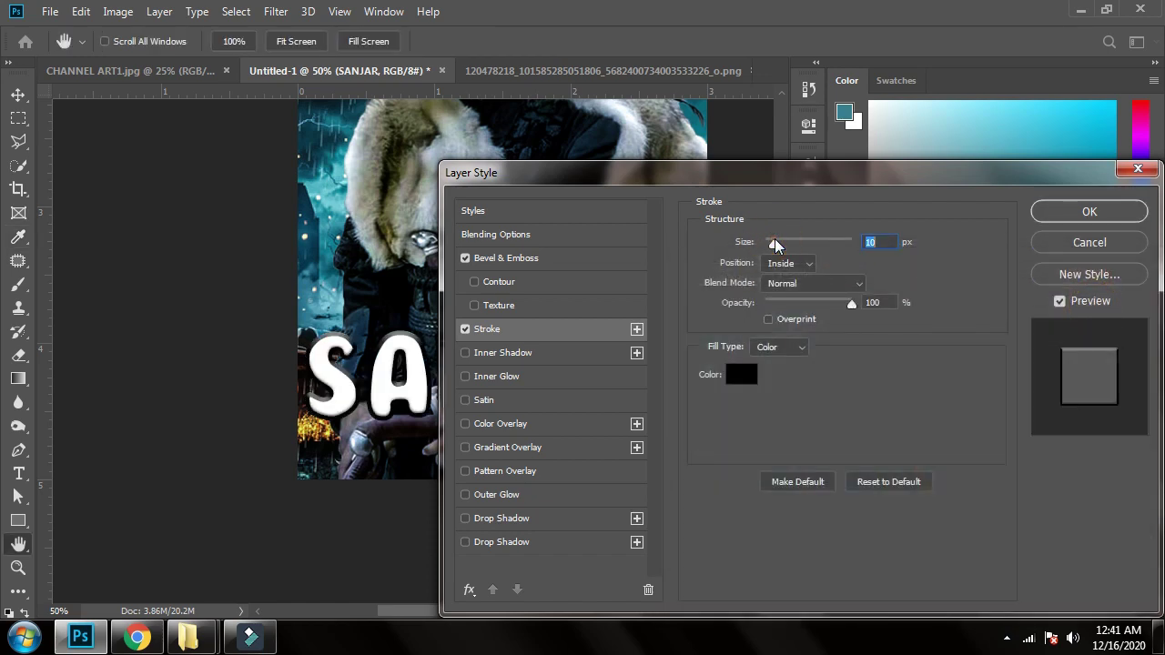
drag(763, 251, 771, 250)
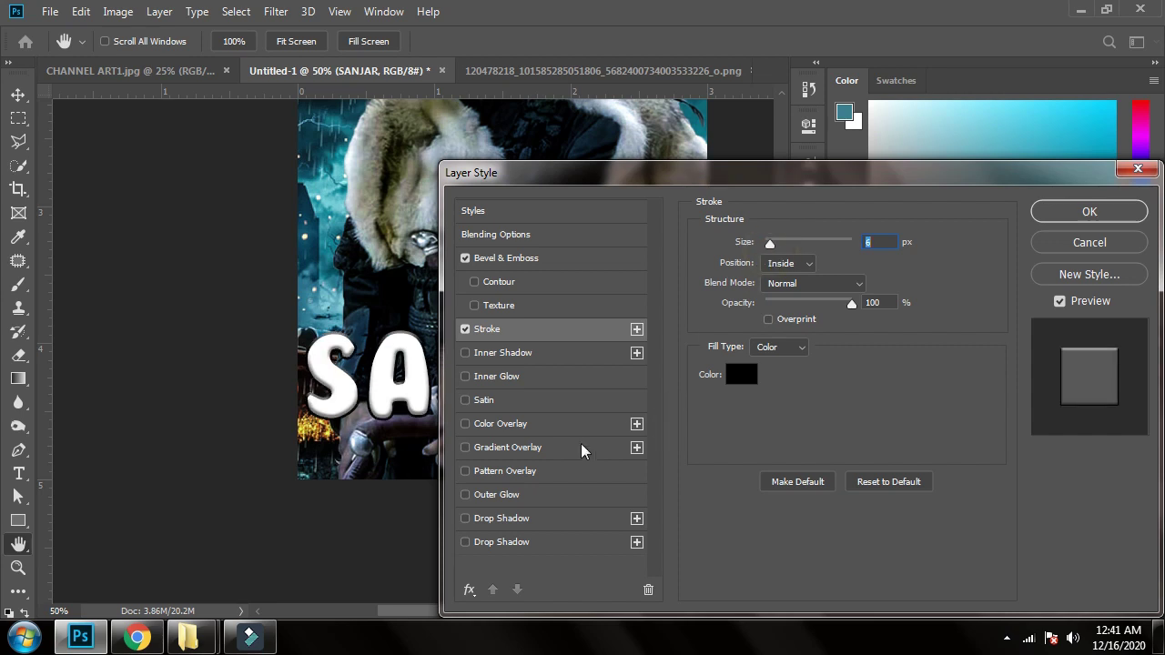
click(507, 495)
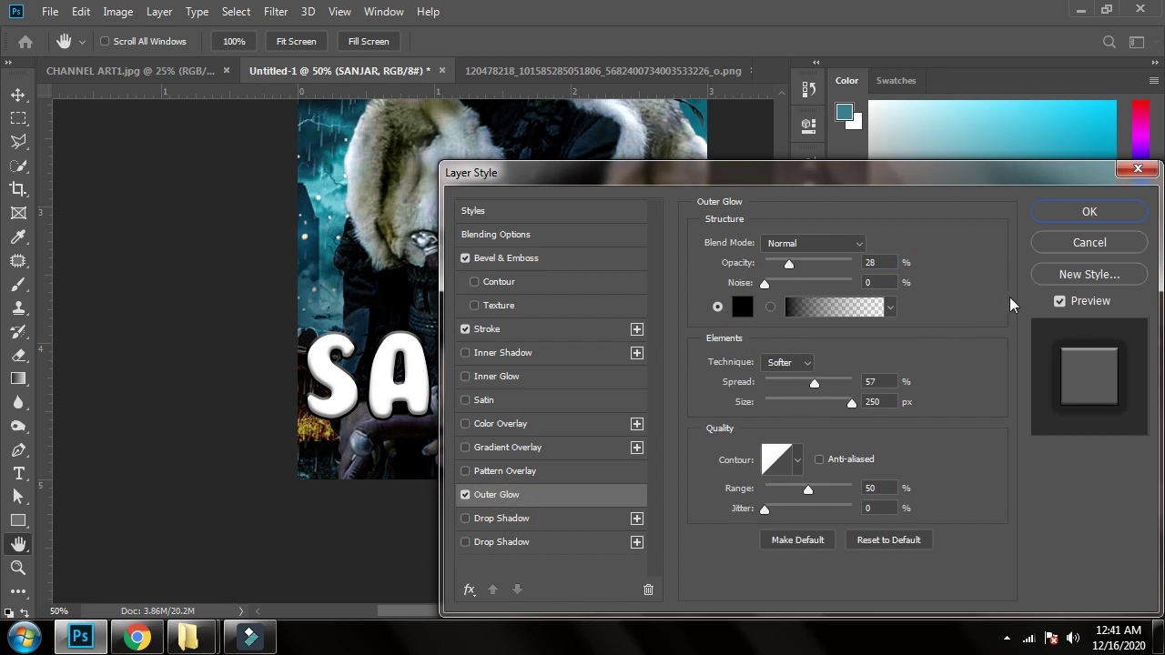
click(1123, 215)
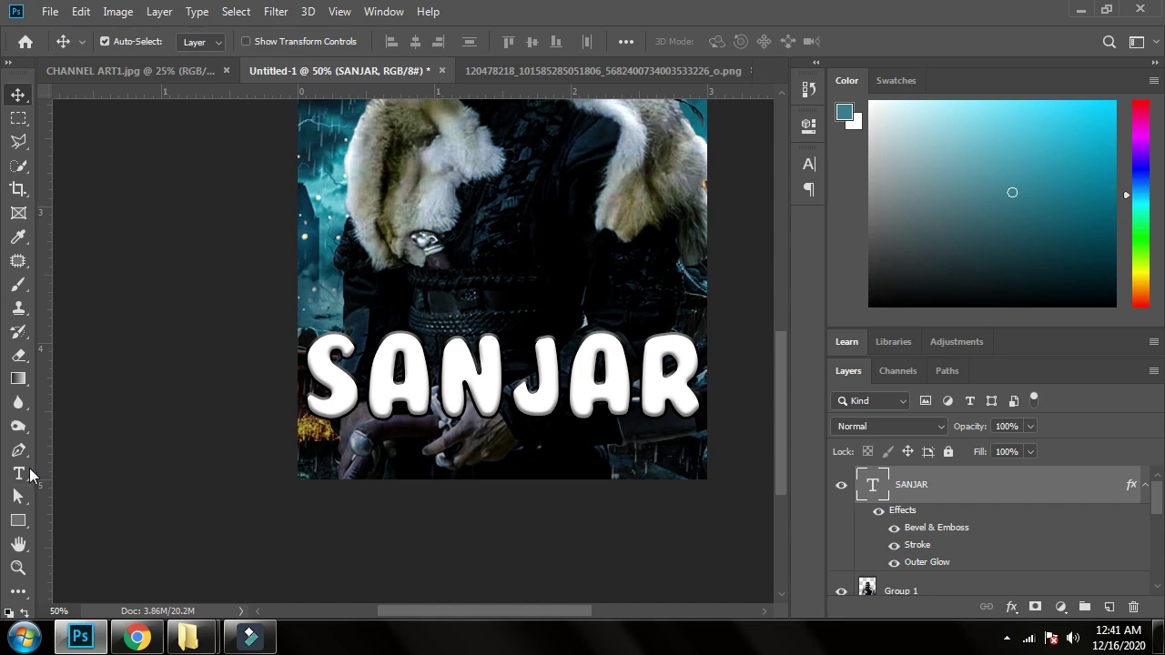
Add a new text layer reading ahmed above the SANJAR title and set its font to About Love
click(19, 473)
click(447, 300)
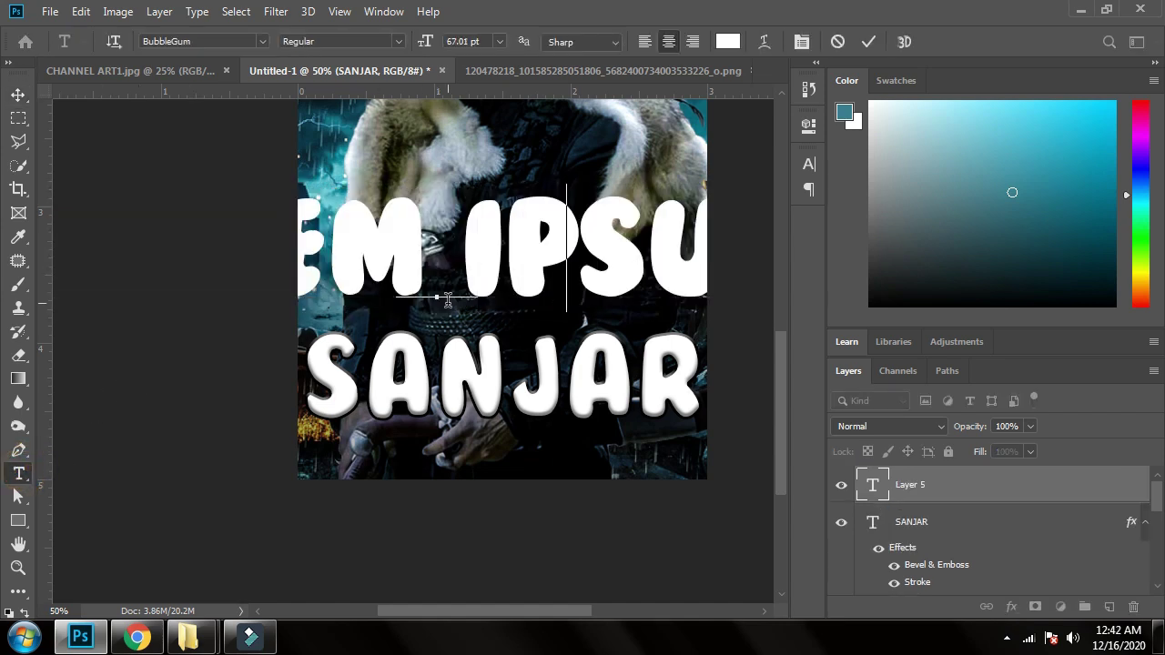
text(AHMED)
double_click(452, 247)
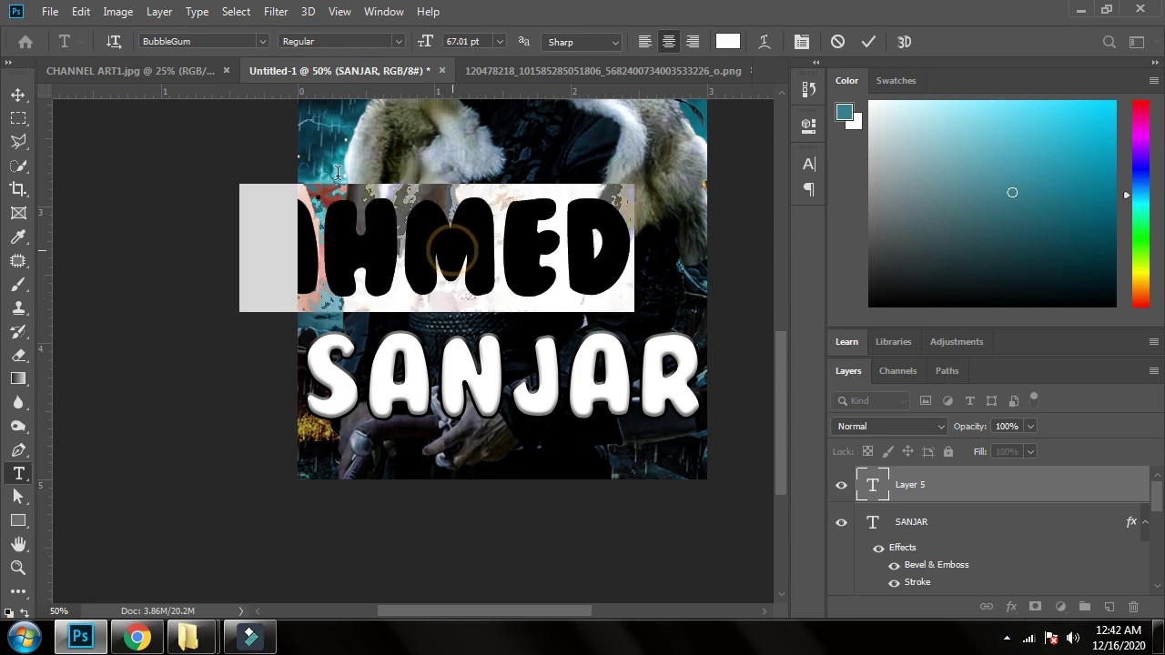
click(260, 41)
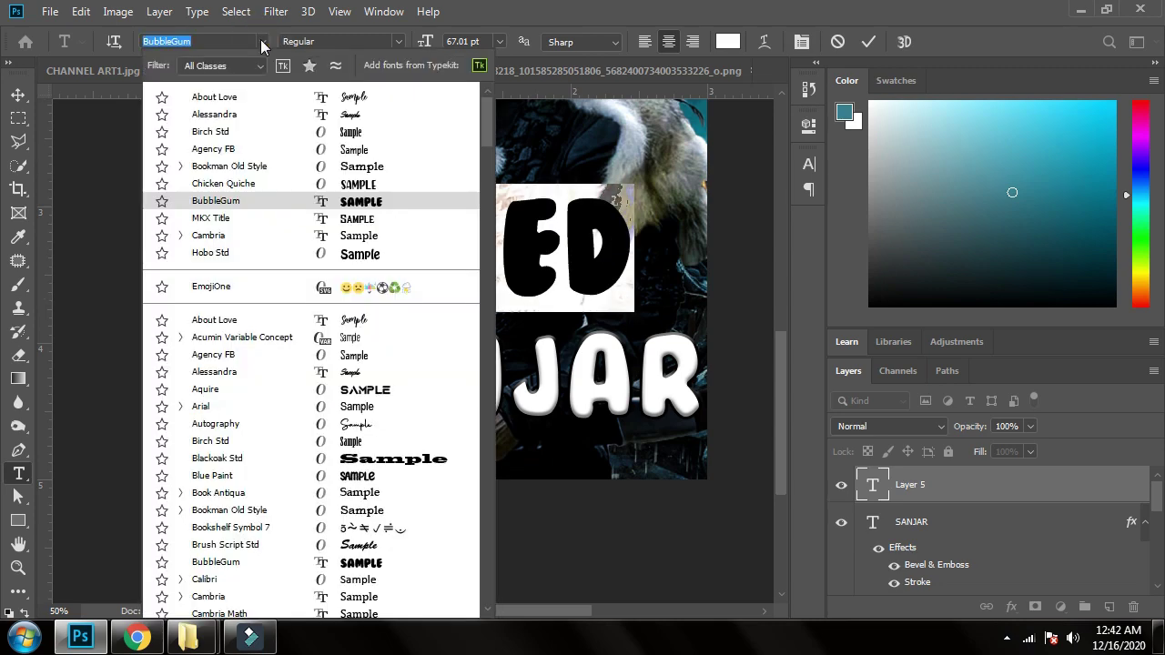
click(353, 97)
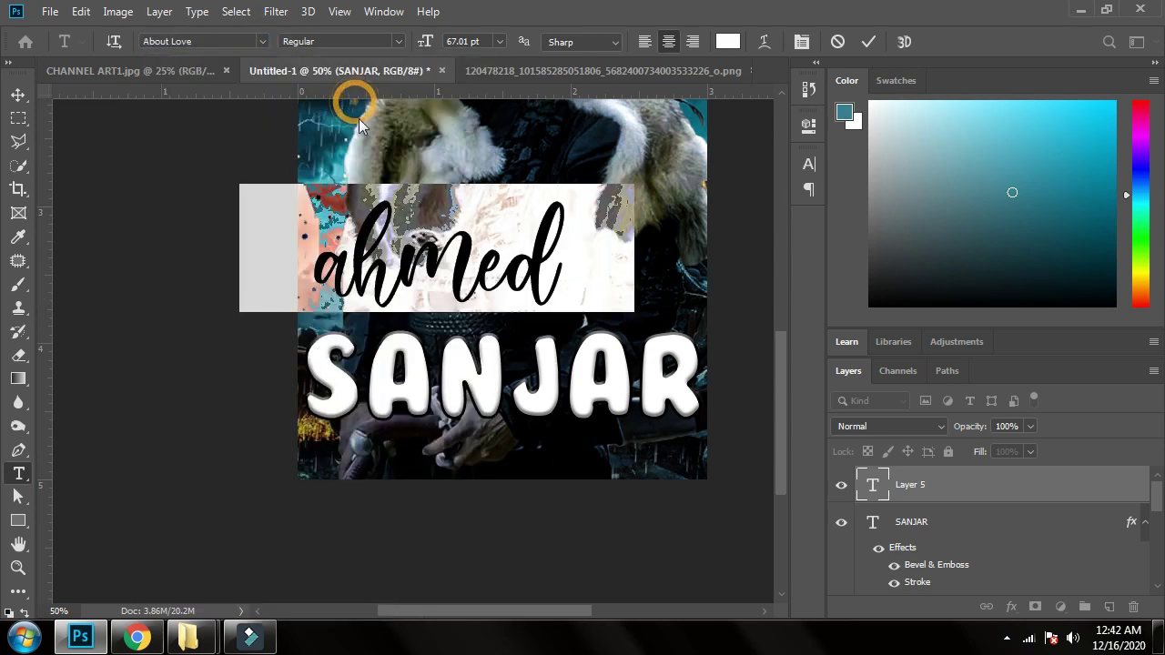
click(22, 91)
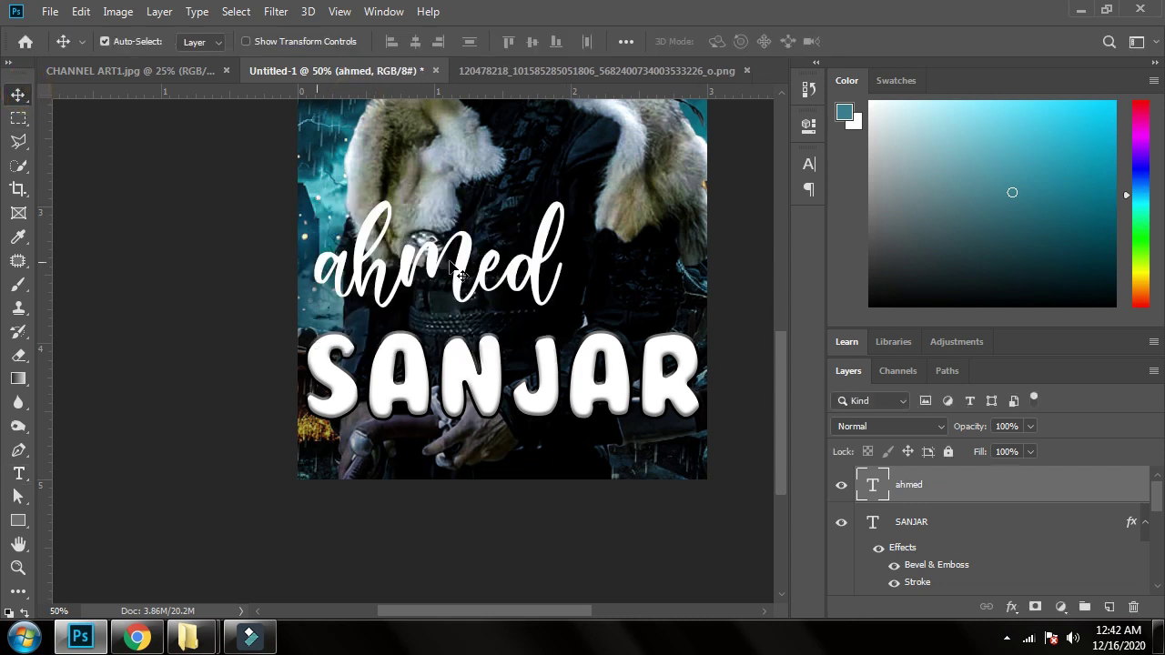
Scale the ahmed text to about 51% and place it just above the last letters of the SANJAR title
drag(460, 273, 582, 285)
key(ctrl+t)
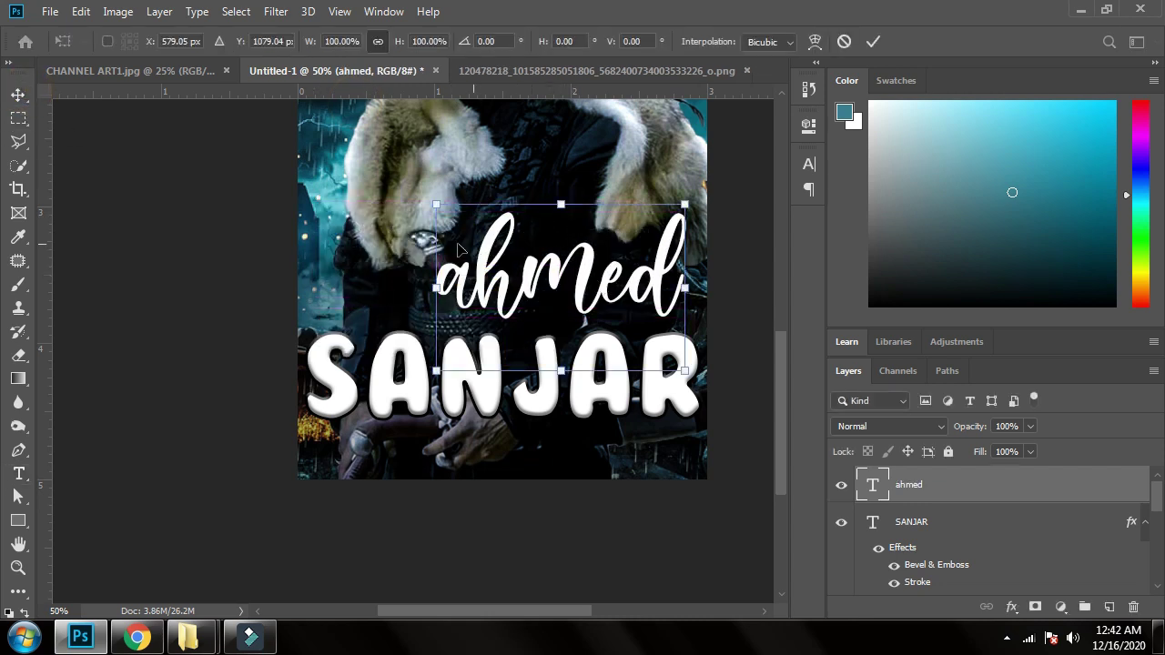
drag(427, 208, 523, 289)
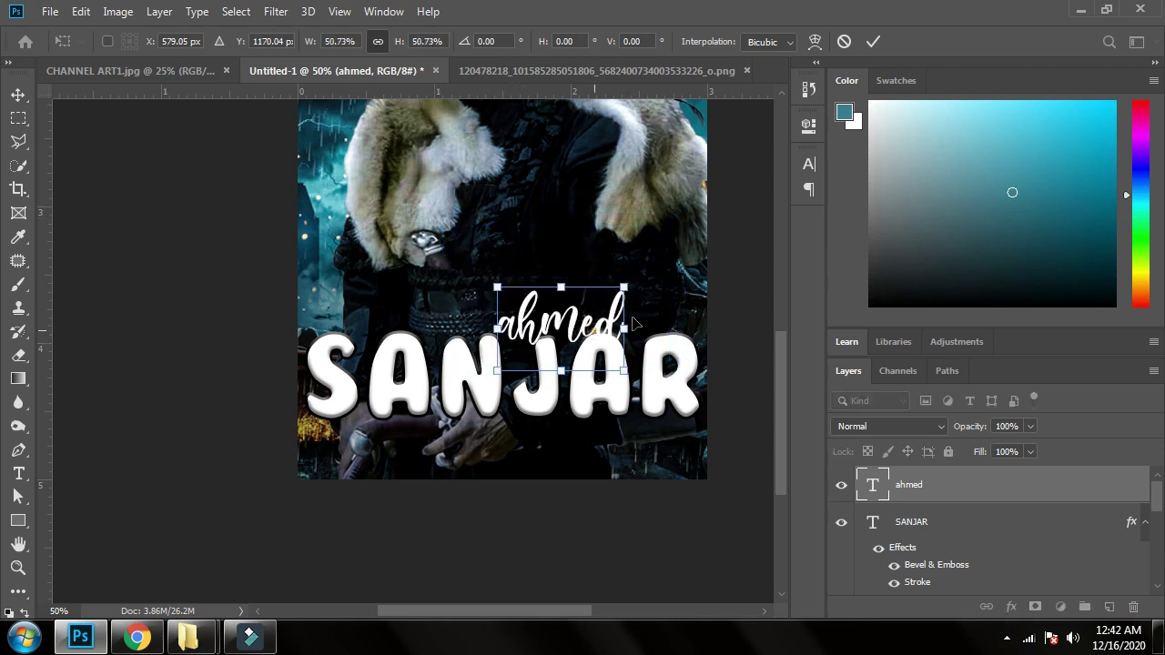
drag(593, 337, 671, 321)
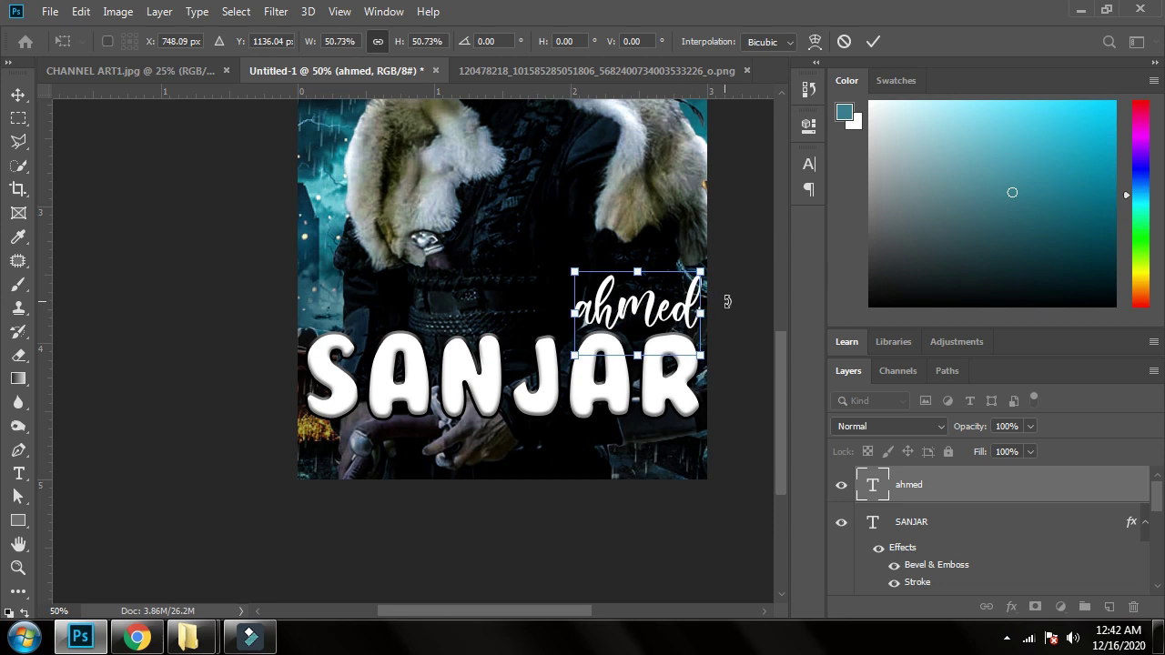
click(871, 41)
drag(666, 311, 667, 310)
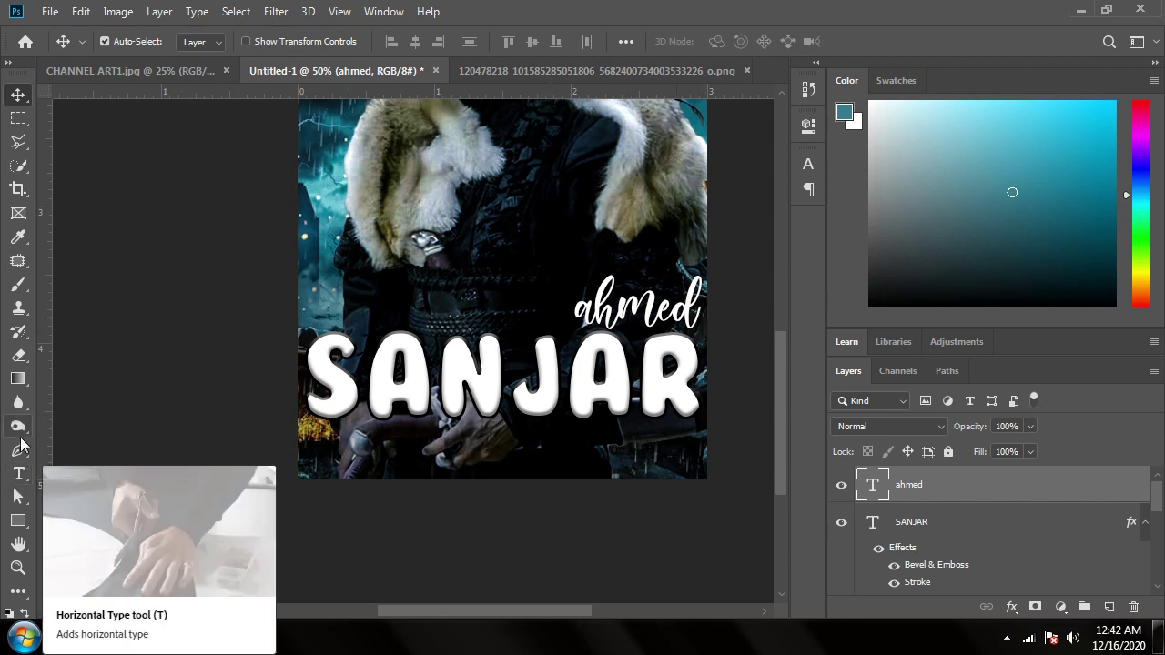
Draw a custom sun shape with wavy rays, about 58 px wide, beneath the N of the SANJAR title
click(18, 521)
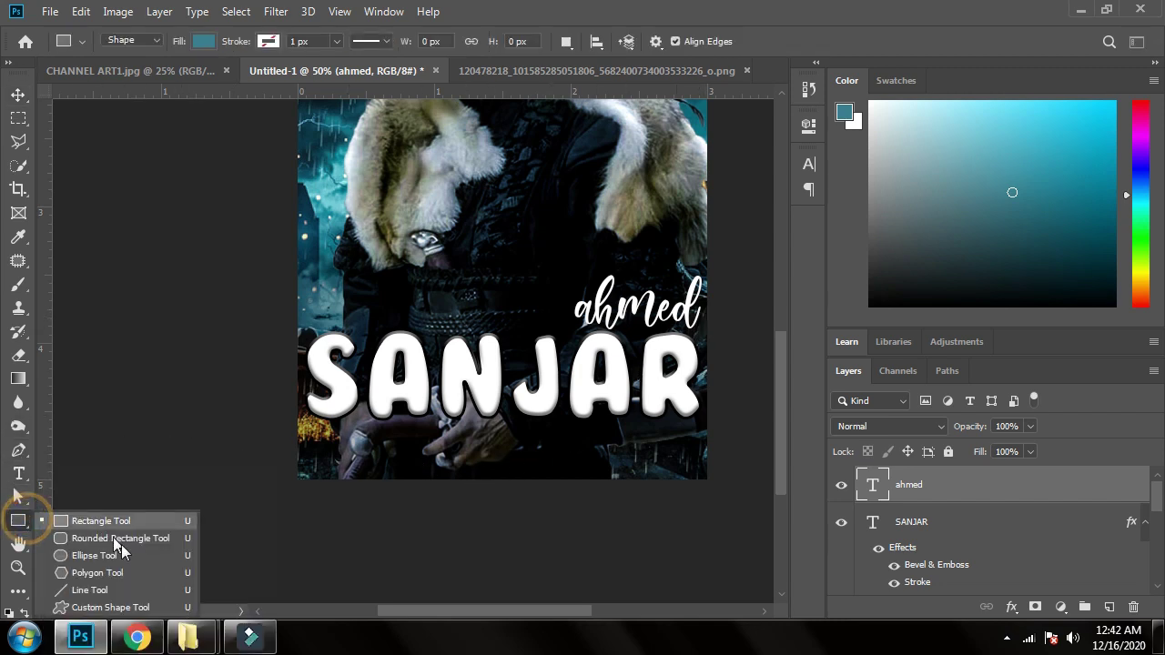
click(82, 607)
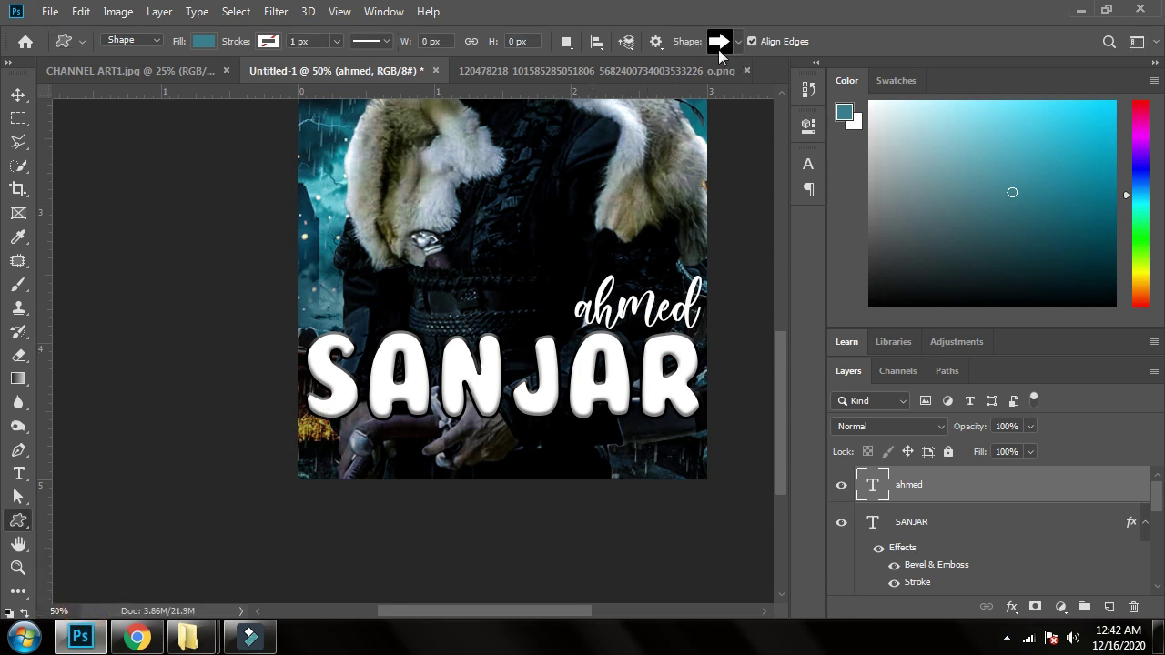
click(719, 45)
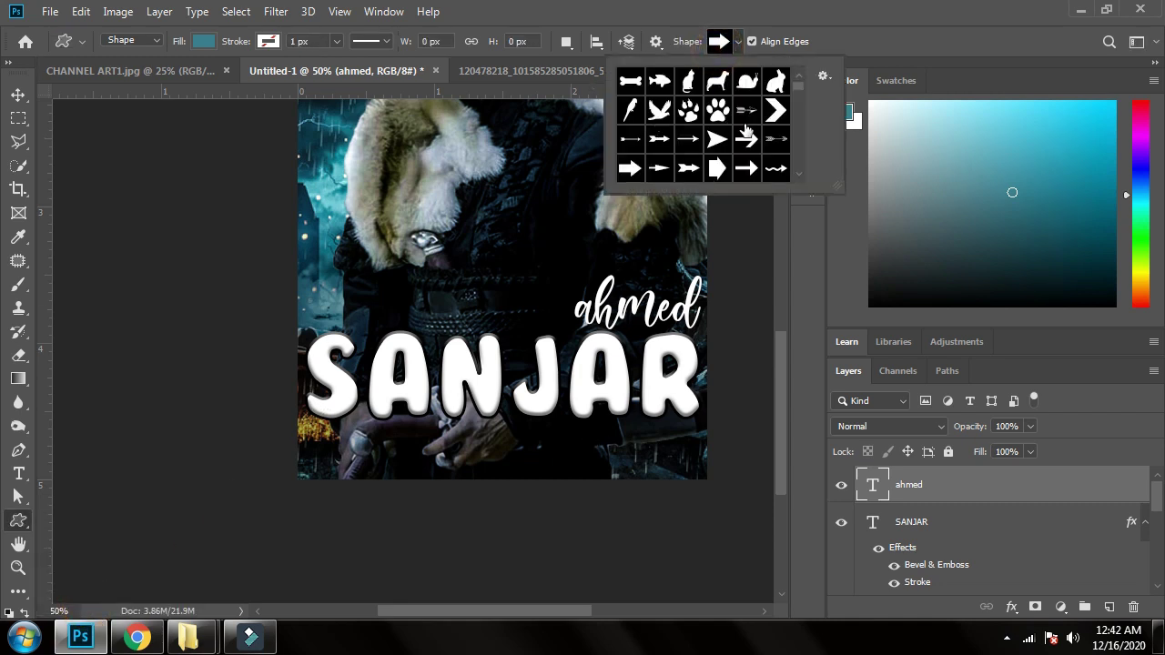
scroll(746, 135, down, 6)
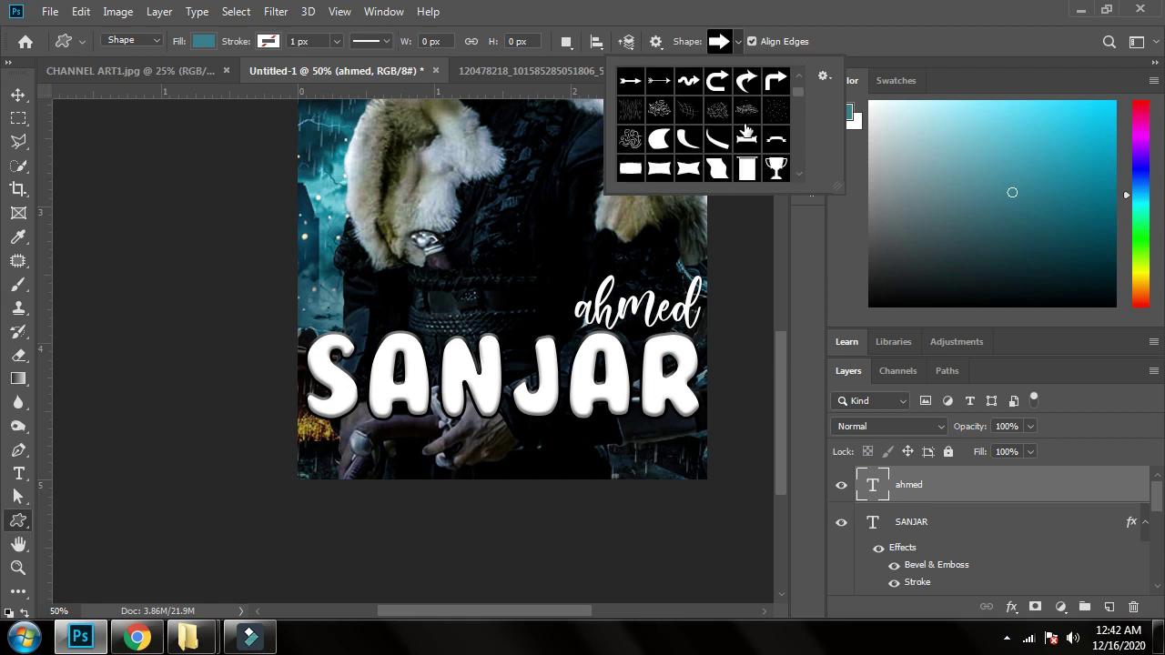
scroll(746, 132, down, 2)
scroll(746, 129, down, 6)
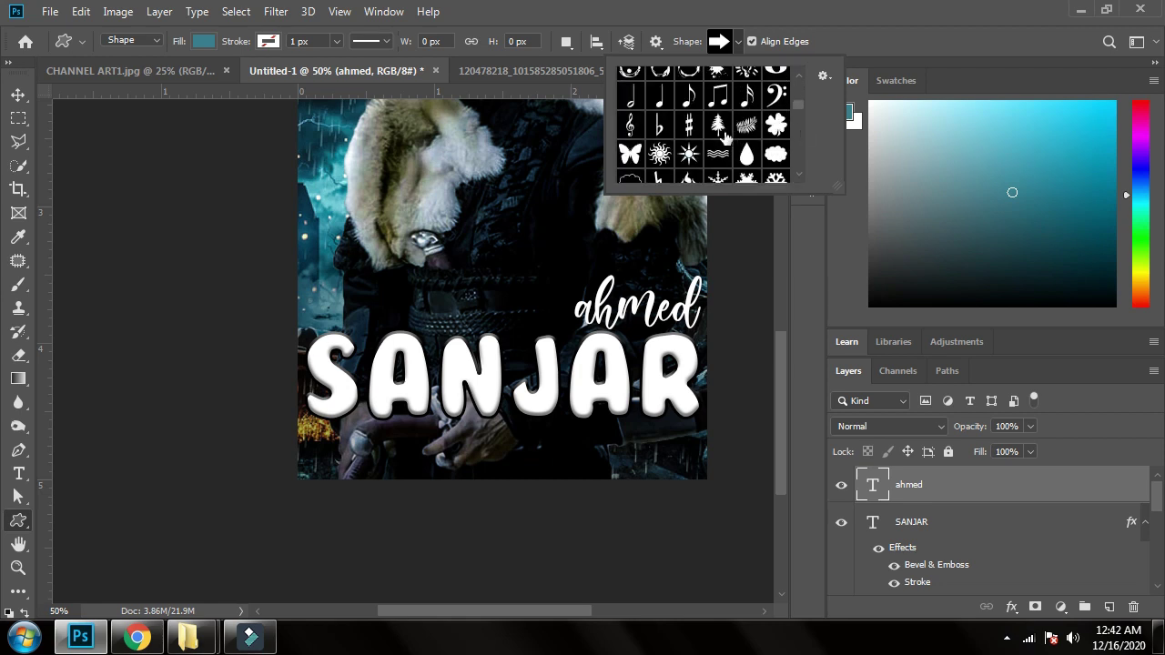
scroll(724, 137, down, 1)
click(659, 138)
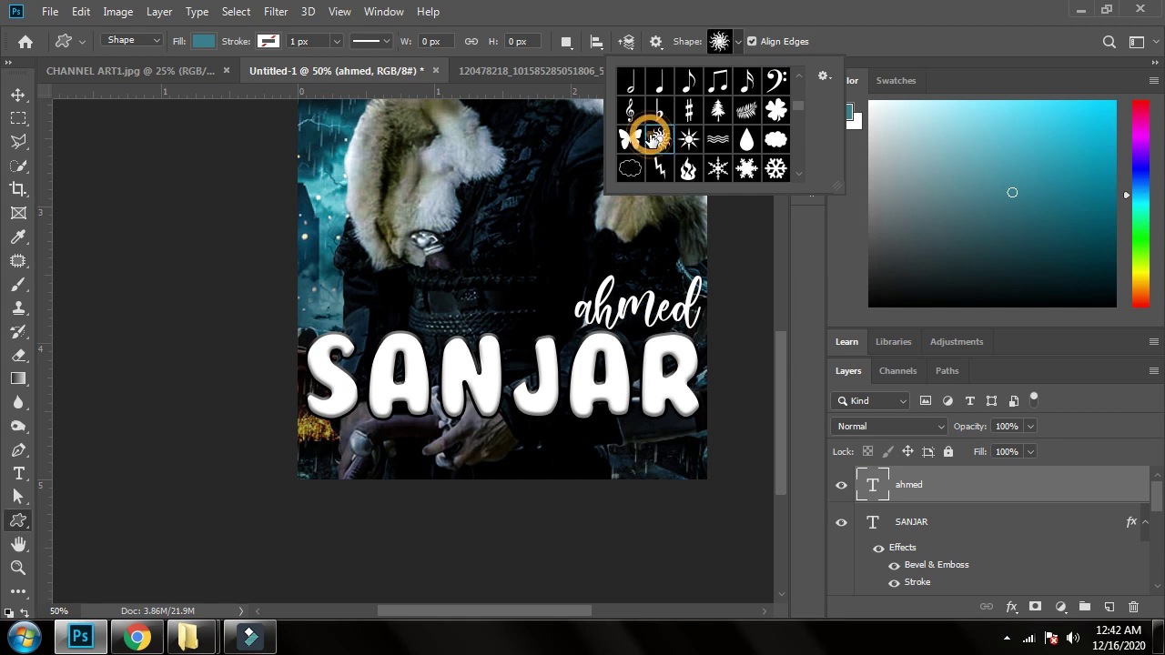
drag(426, 434, 458, 460)
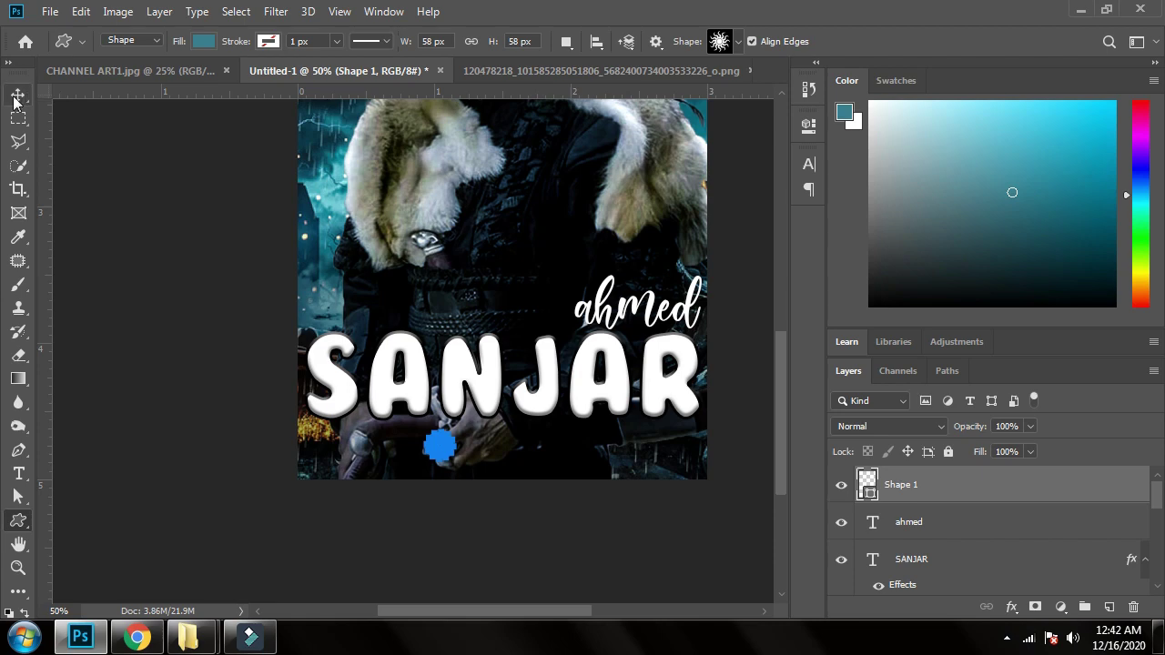
Apply a white Color Overlay at 100% opacity to the sun shape's layer
click(18, 95)
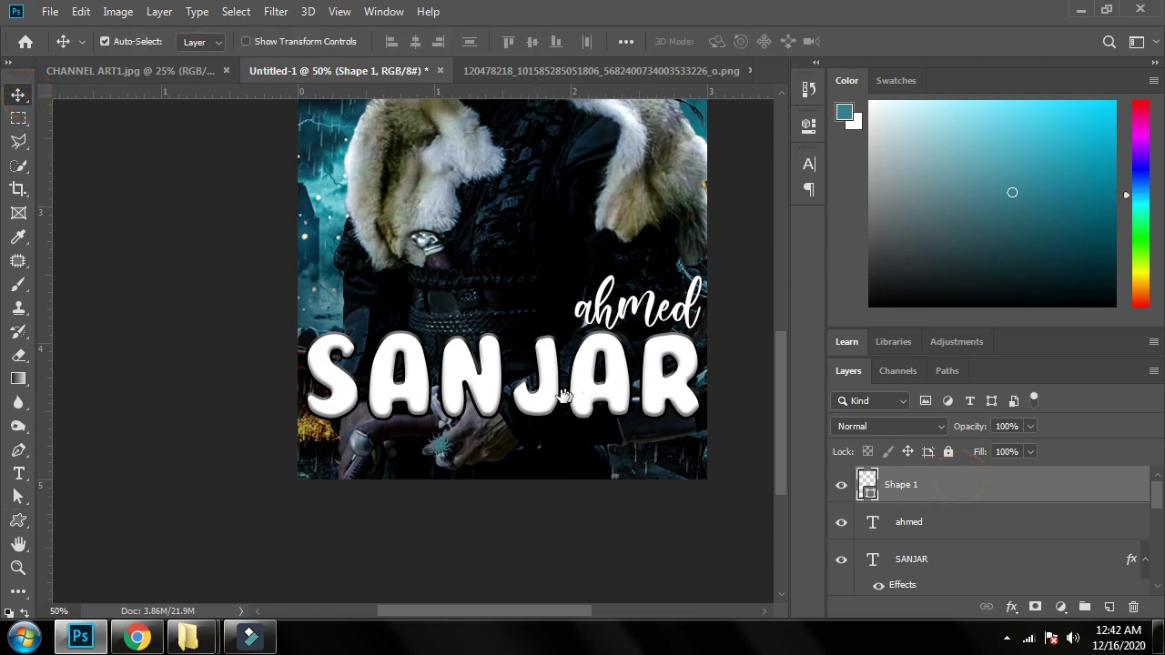
double_click(961, 482)
click(515, 428)
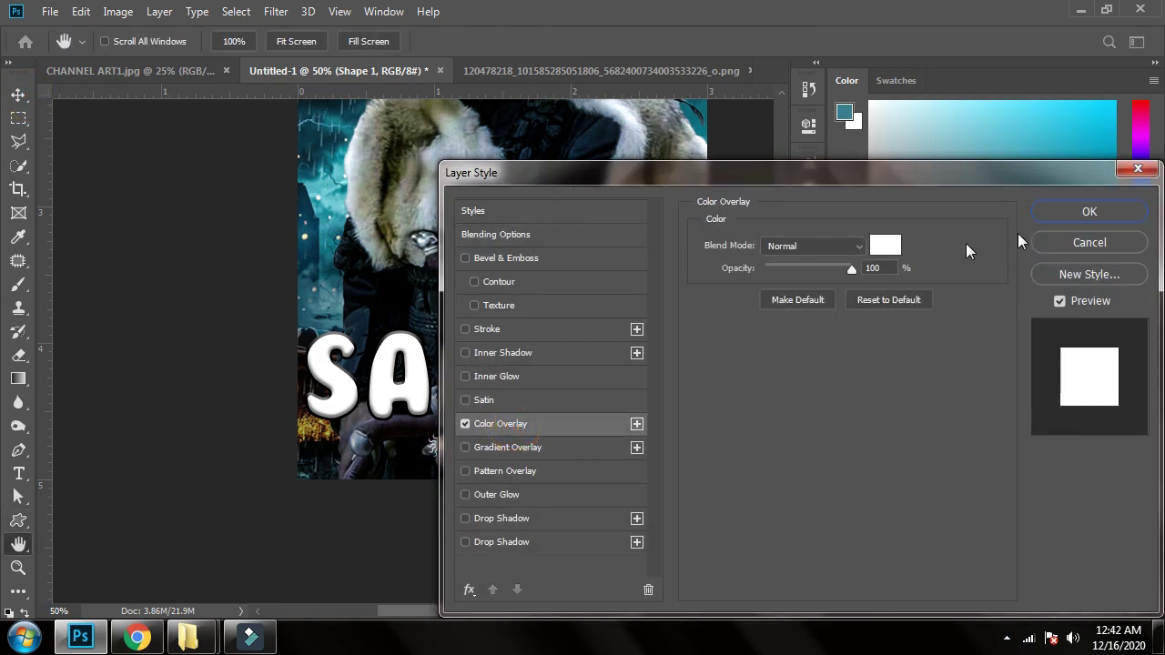
click(1089, 211)
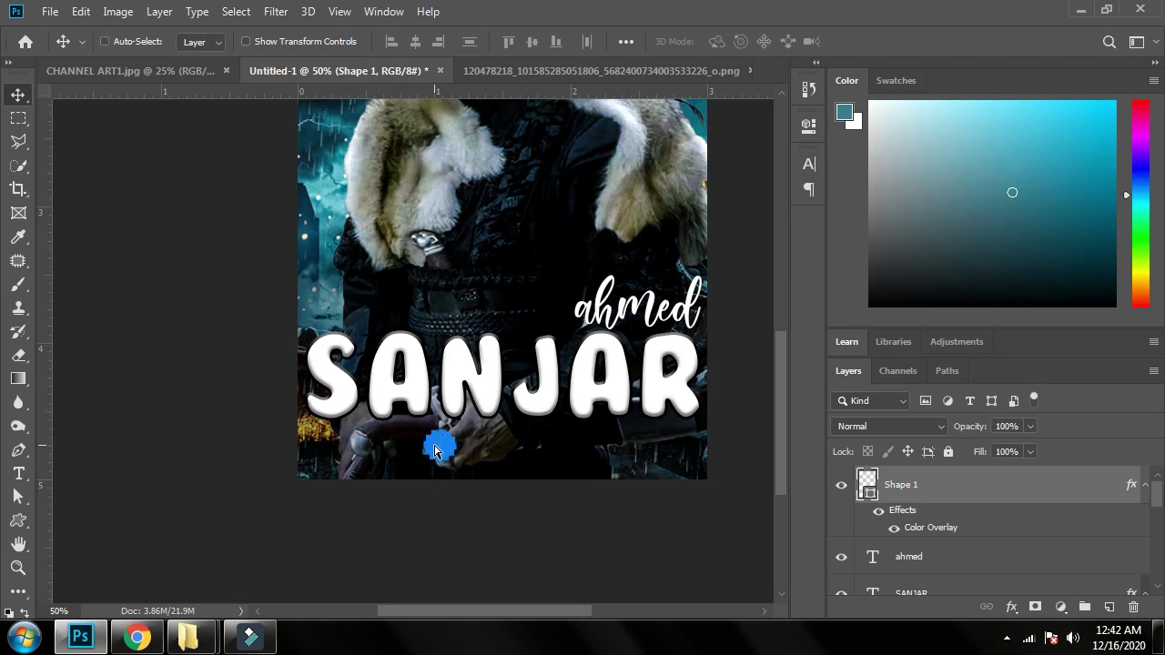
Duplicate the sun shape twice and place the copies in a horizontal row beneath the SANJAR title
key(ctrl+j)
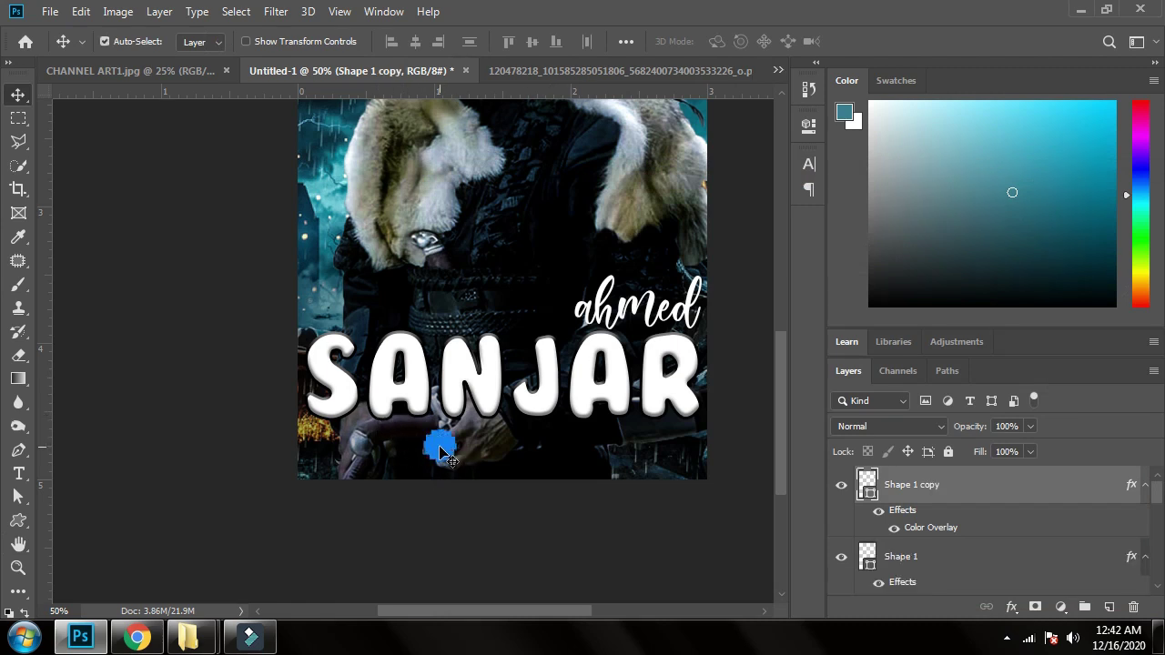
drag(440, 452, 545, 450)
ctrl+click(485, 453)
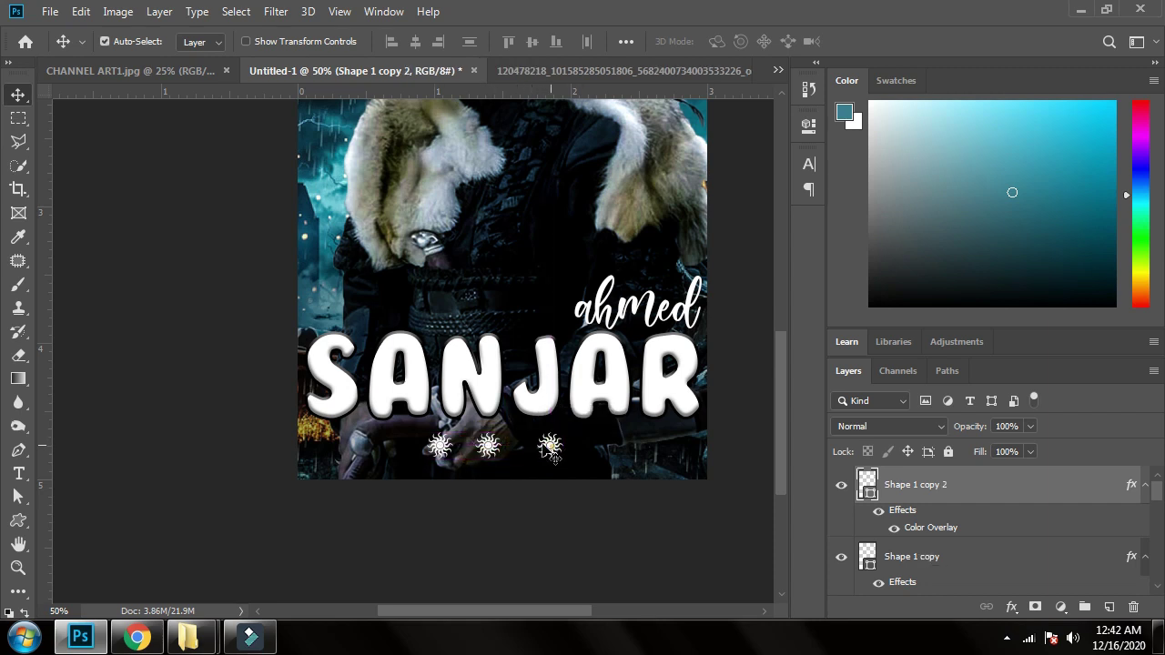
Try to align and distribute the three sun shapes together, and undo the alignment changes
click(551, 447)
shift+click(488, 449)
shift+click(441, 451)
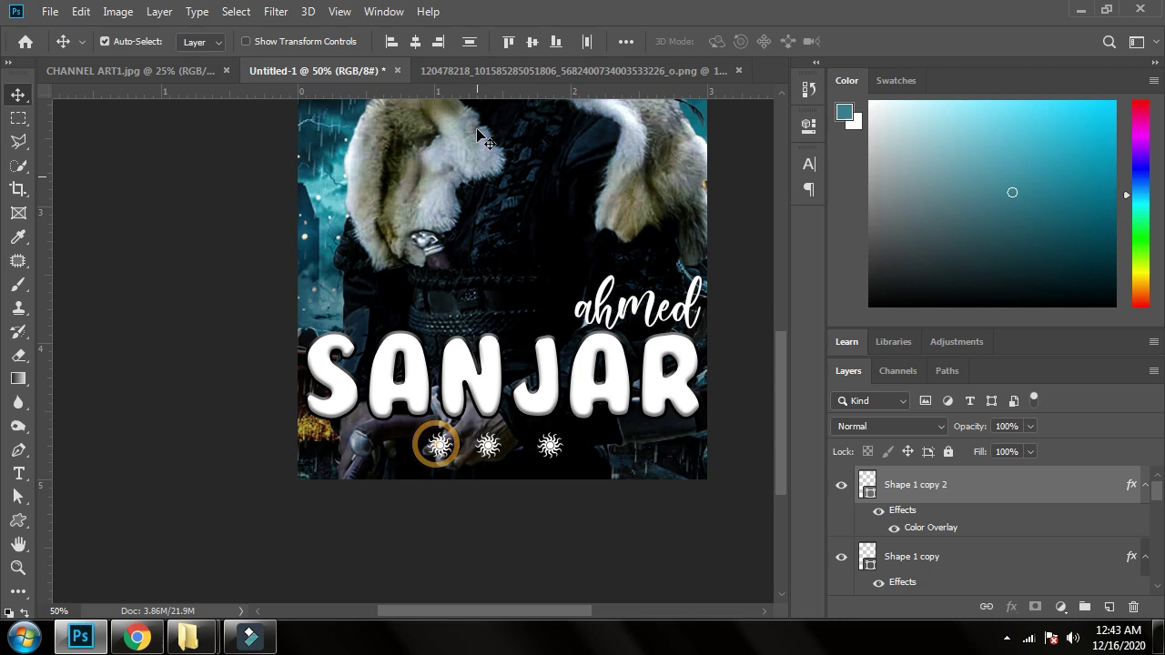
click(414, 42)
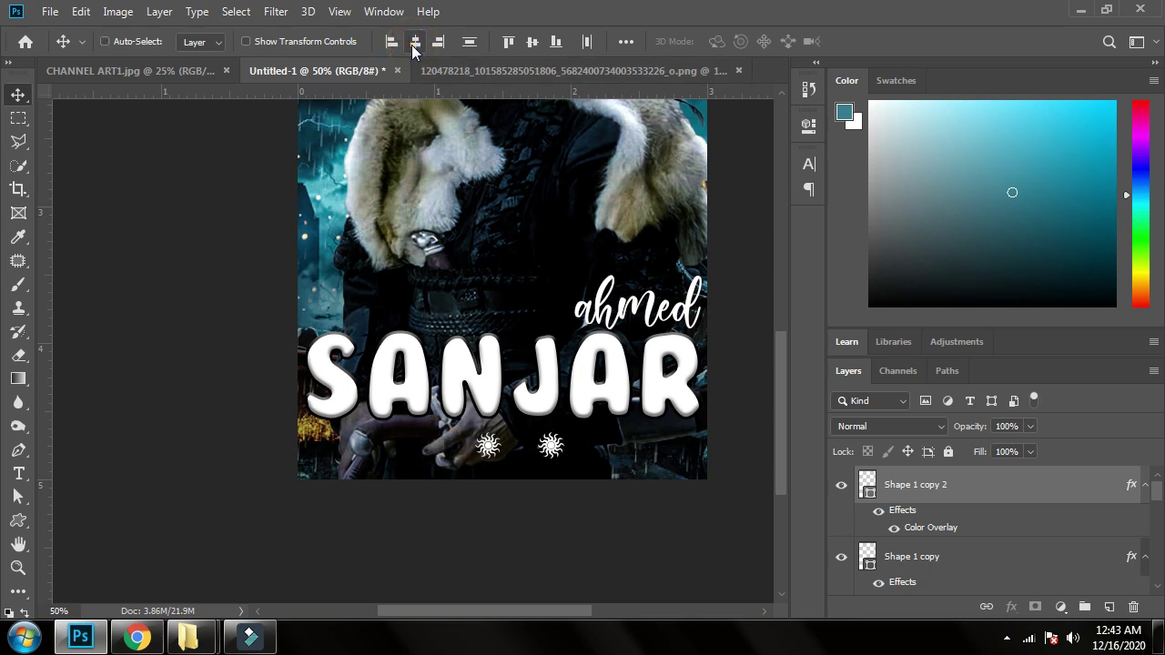
key(ctrl+z)
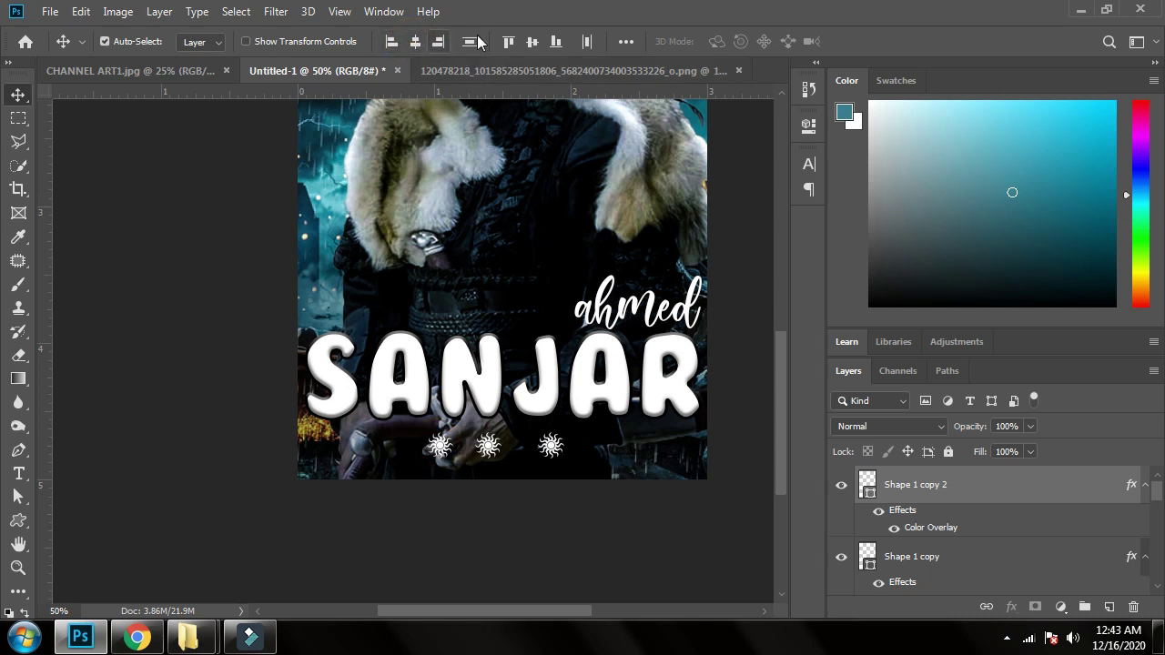
click(467, 42)
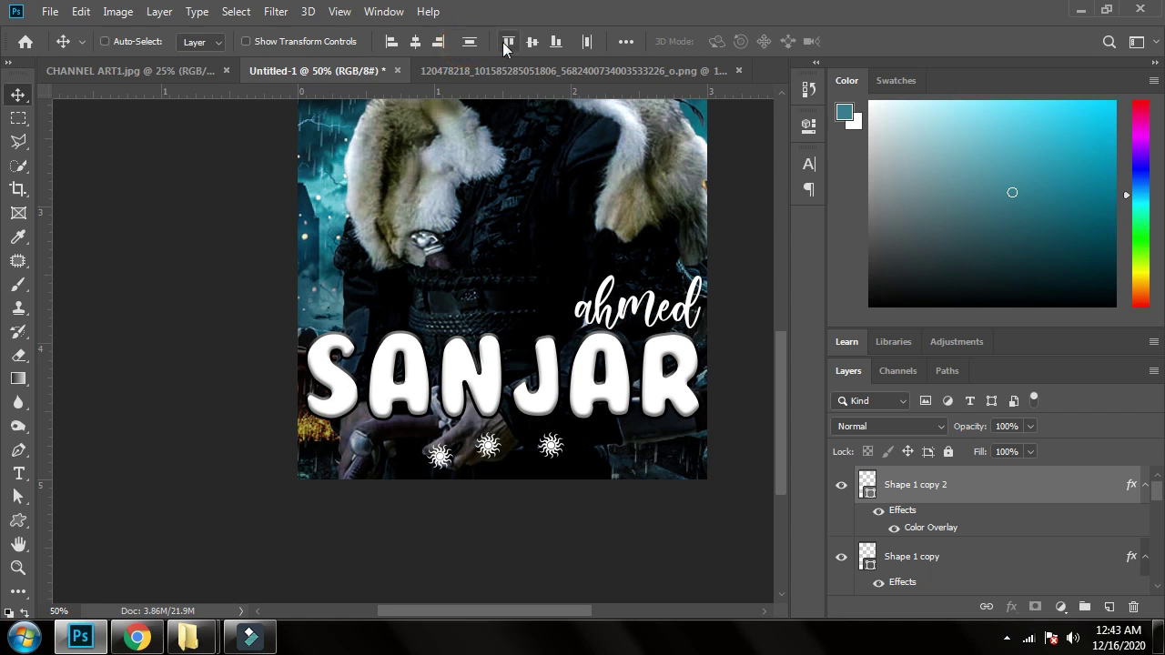
click(533, 41)
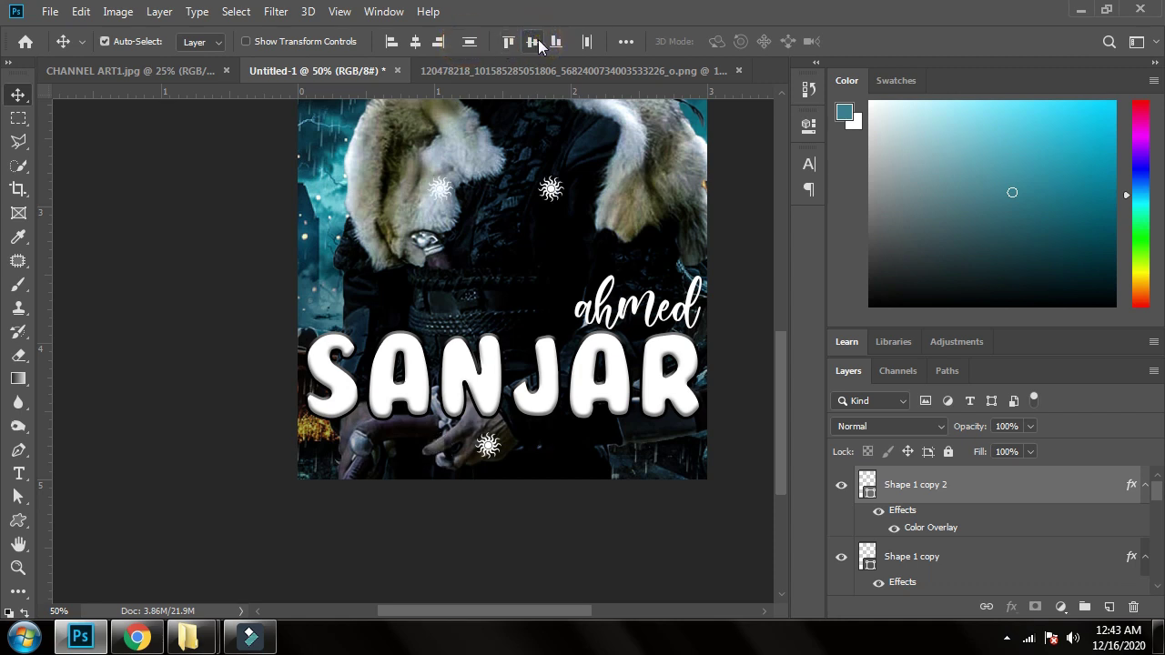
key(ctrl+z)
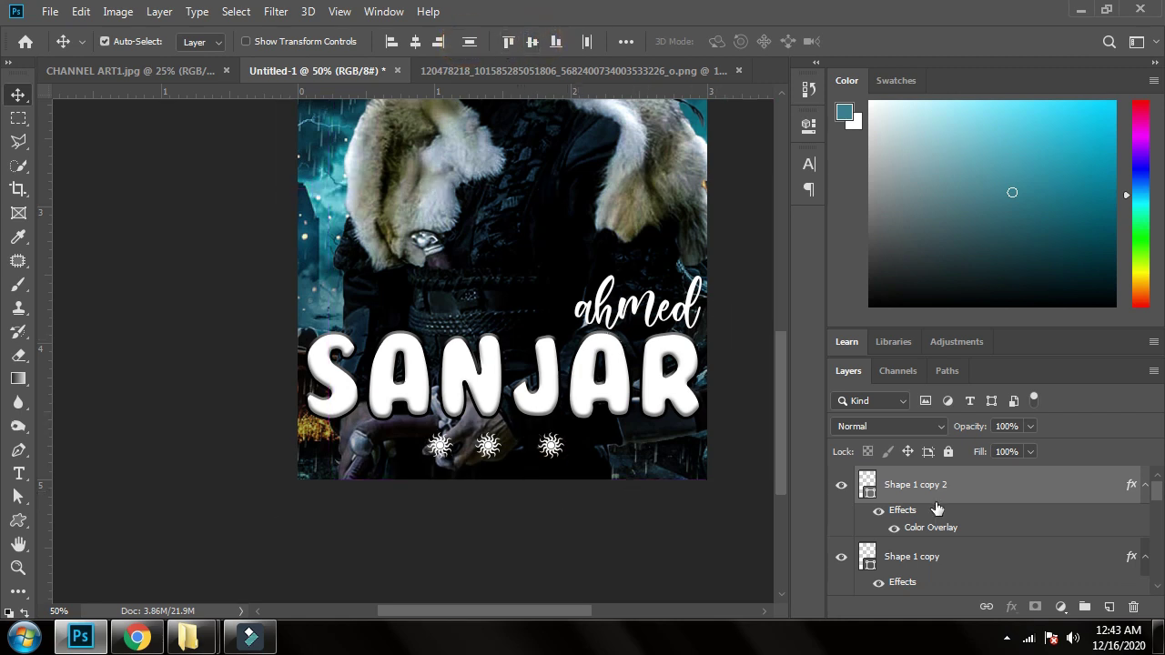
Select the sun shapes beneath the SANJAR title together and align their vertical centres in one row
click(534, 501)
click(551, 446)
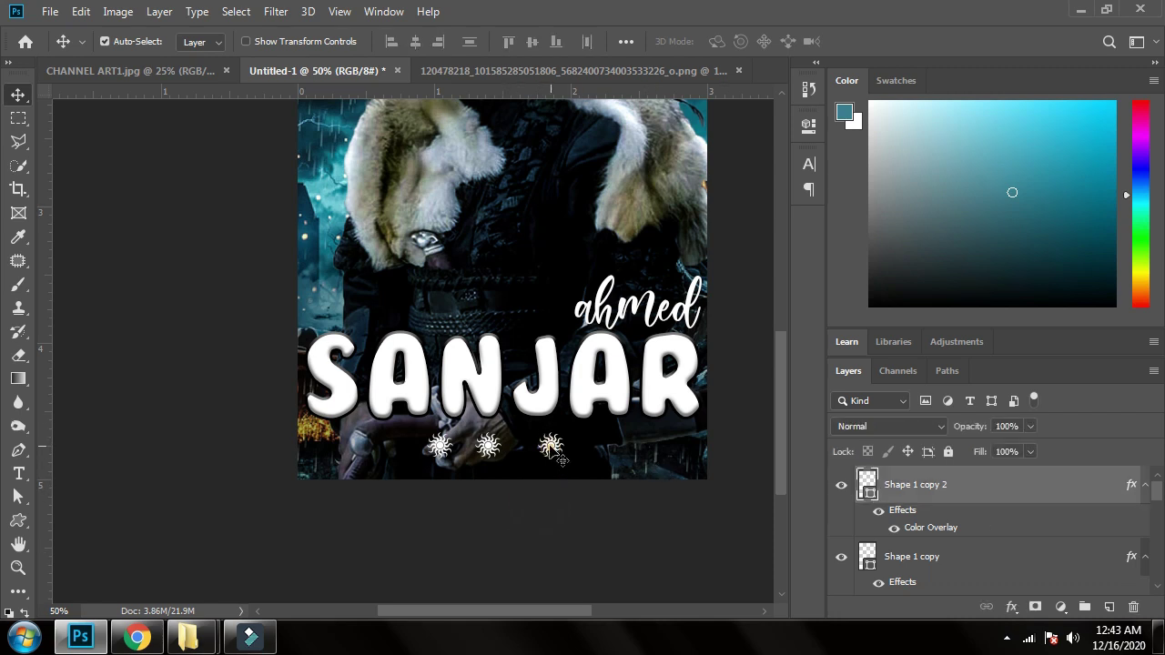
shift+click(491, 453)
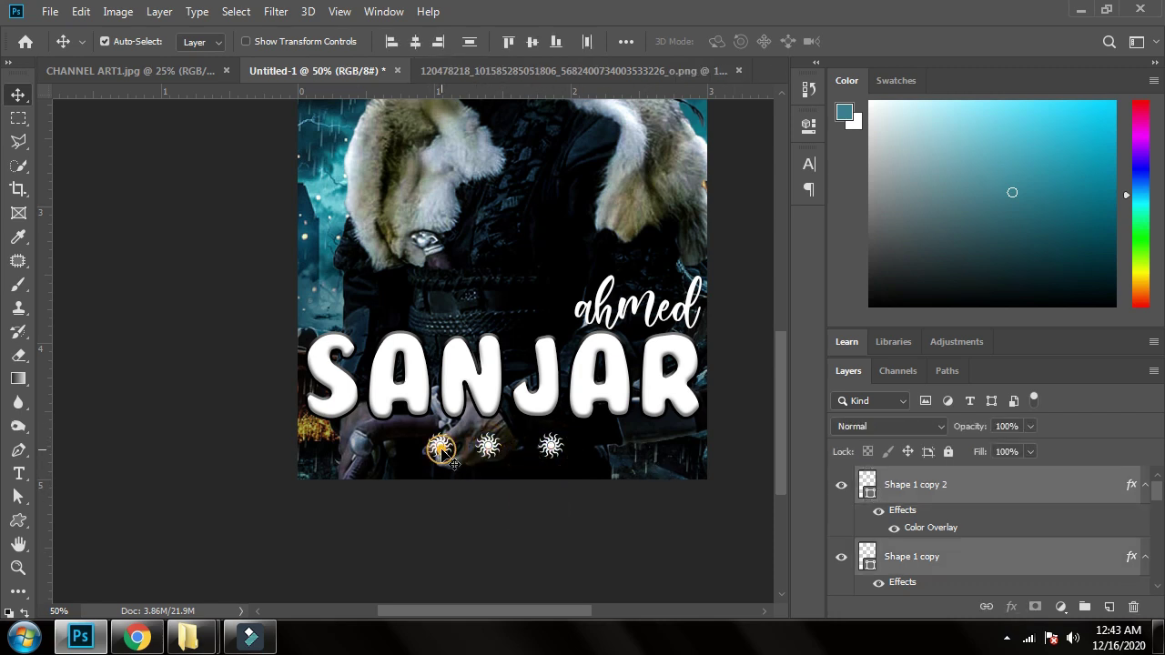
click(466, 43)
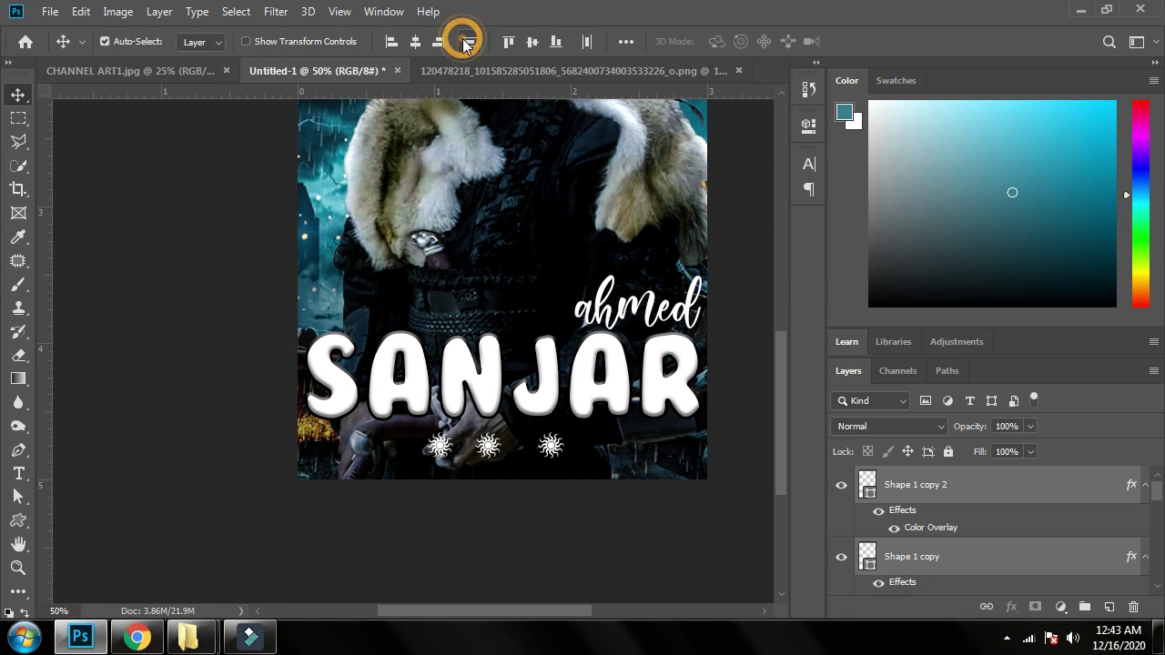
click(531, 47)
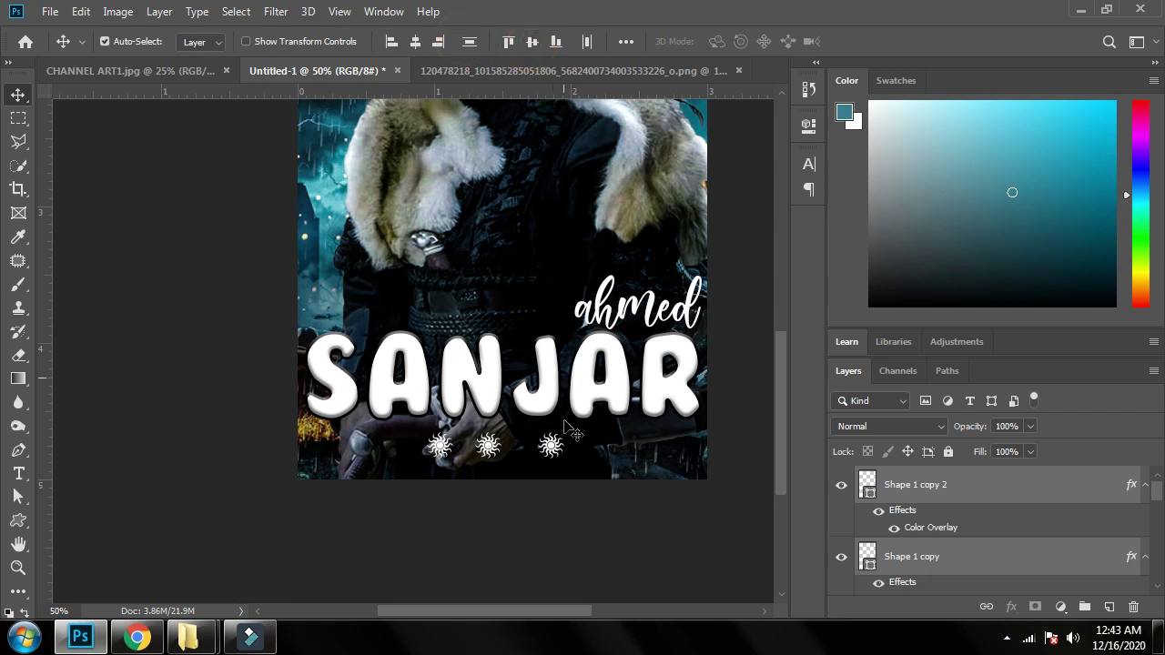
drag(485, 446, 485, 446)
scroll(610, 473, up, 2)
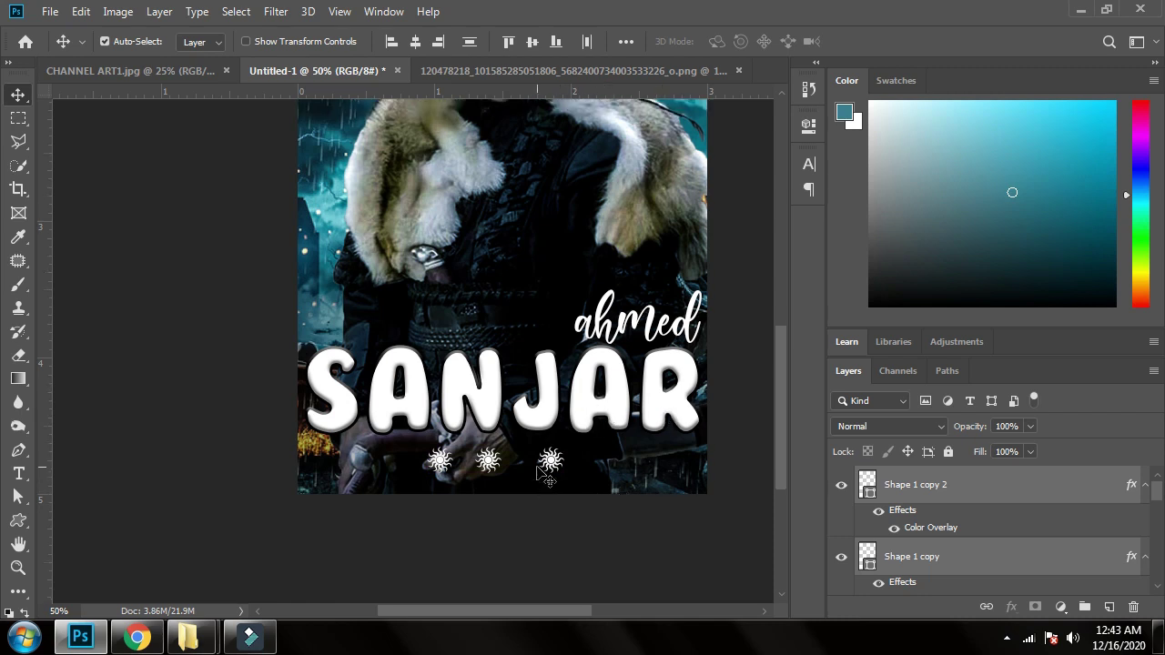
Move the ahmed and SANJAR text layers together slightly down, closer to the row of suns
click(610, 397)
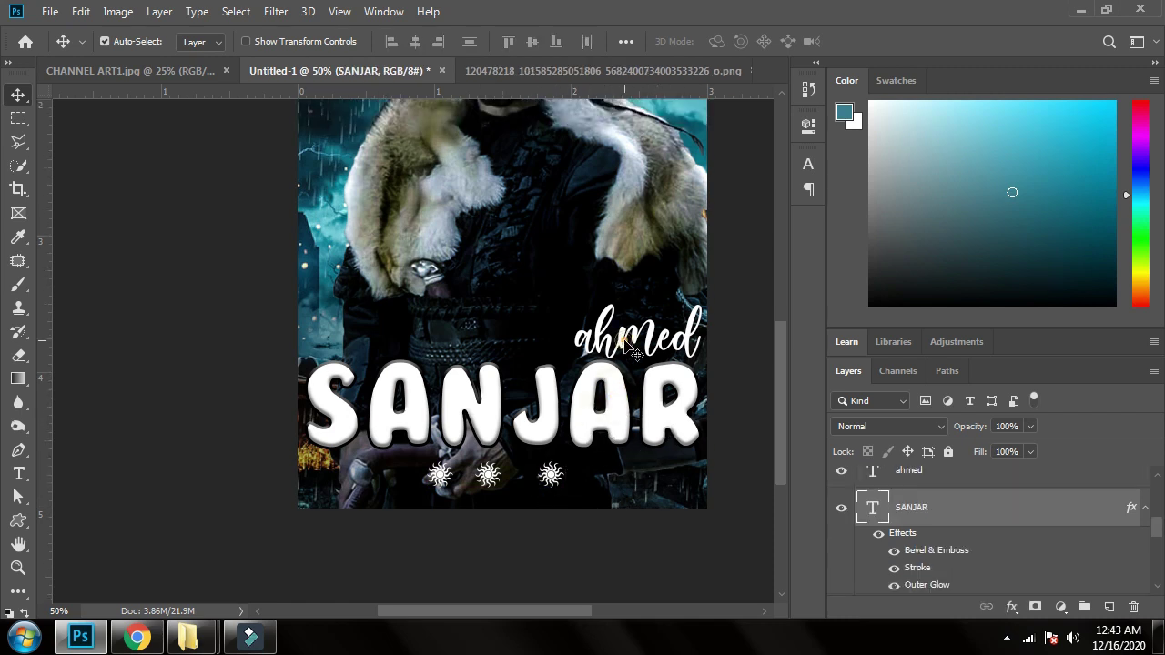
shift+click(624, 341)
drag(624, 342, 624, 353)
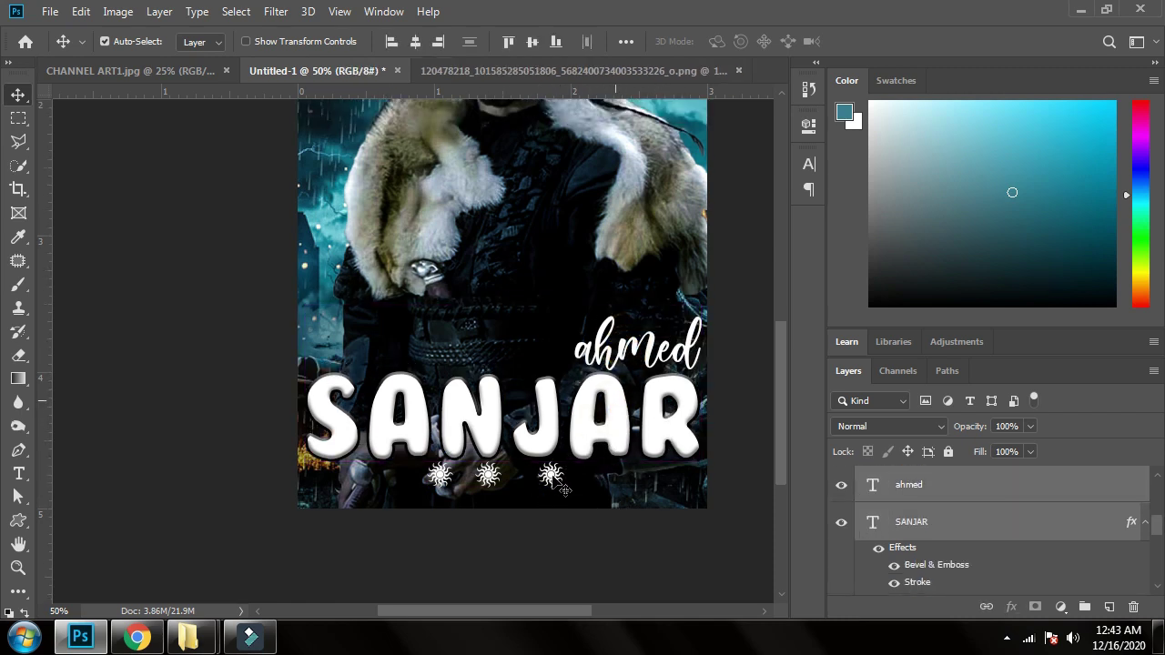
Try to move the row of suns slightly lower beneath the title, undo the move and clear the layer selection
click(550, 475)
click(485, 475)
shift+click(442, 480)
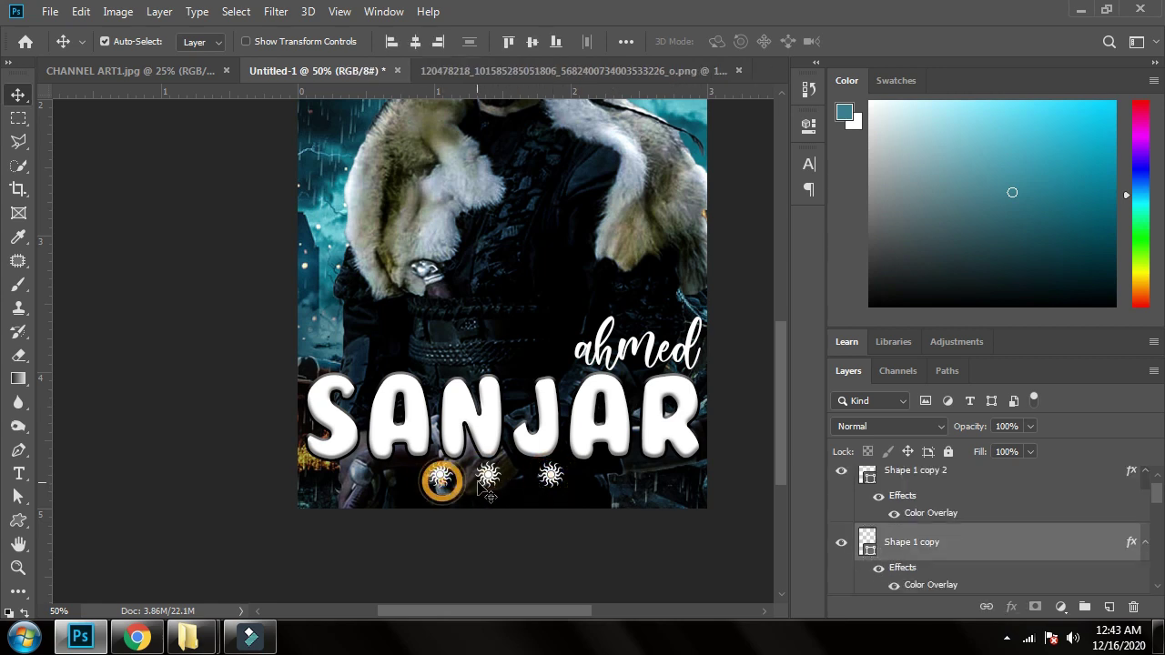
drag(495, 477, 496, 485)
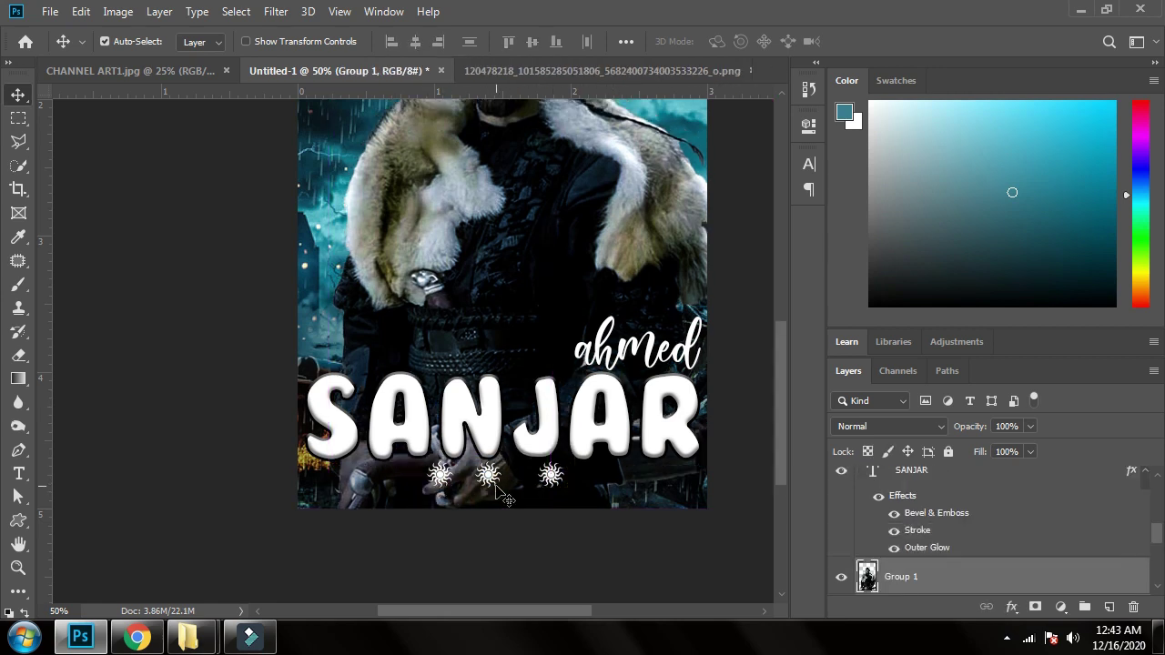
key(ctrl+z)
click(544, 544)
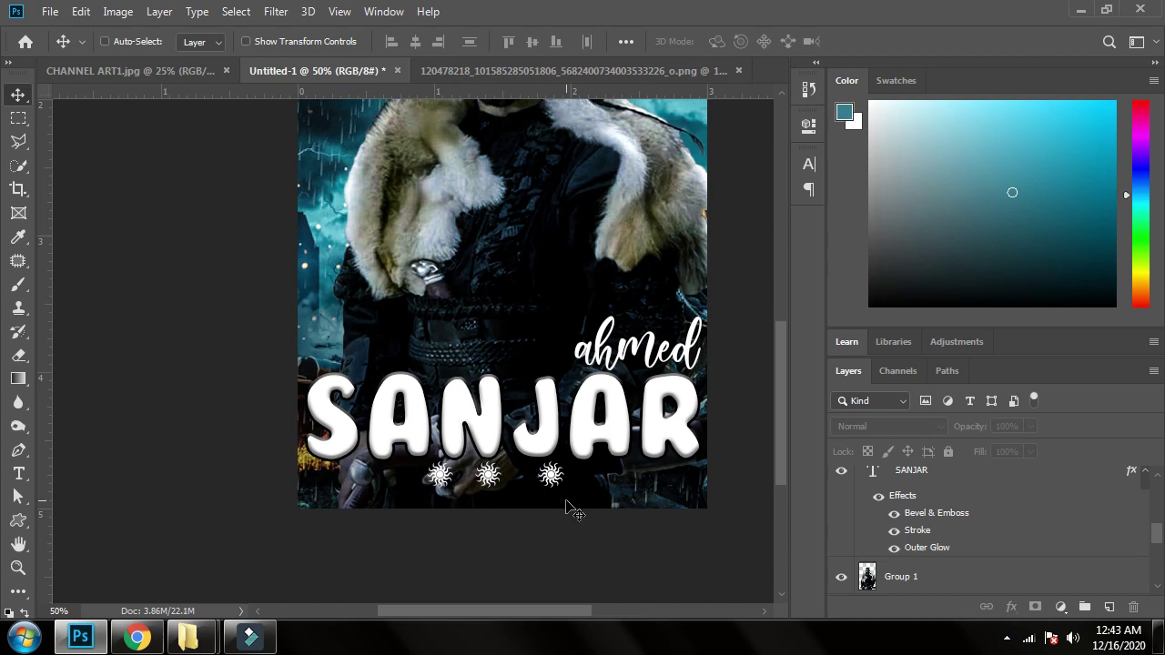
scroll(568, 509, down, 2)
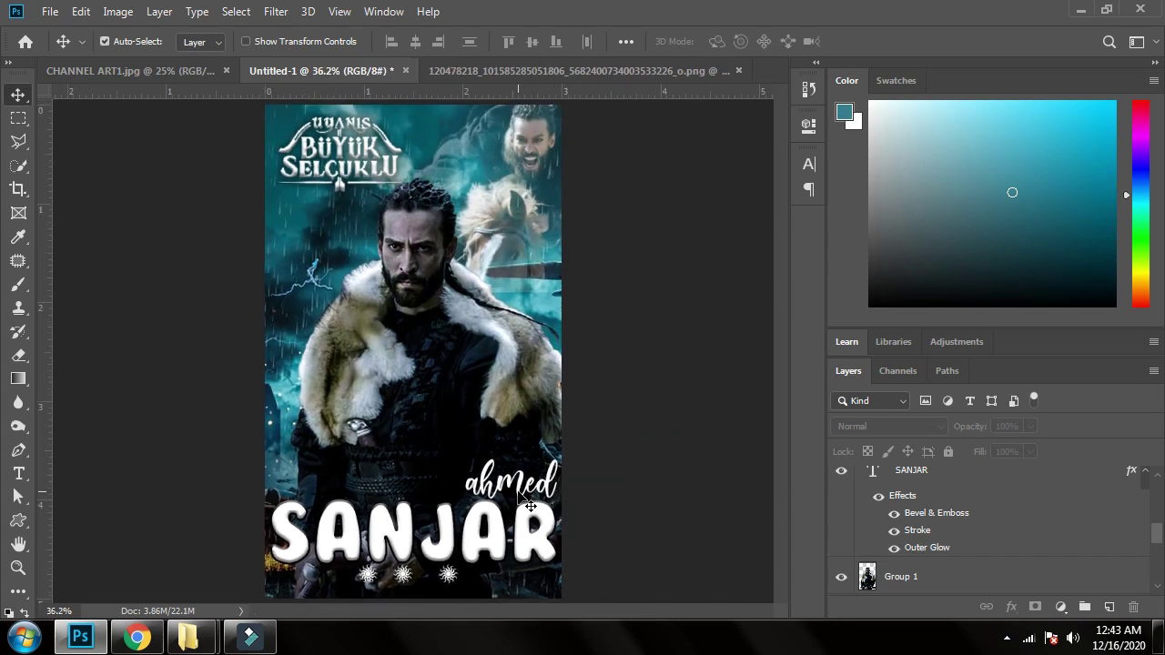